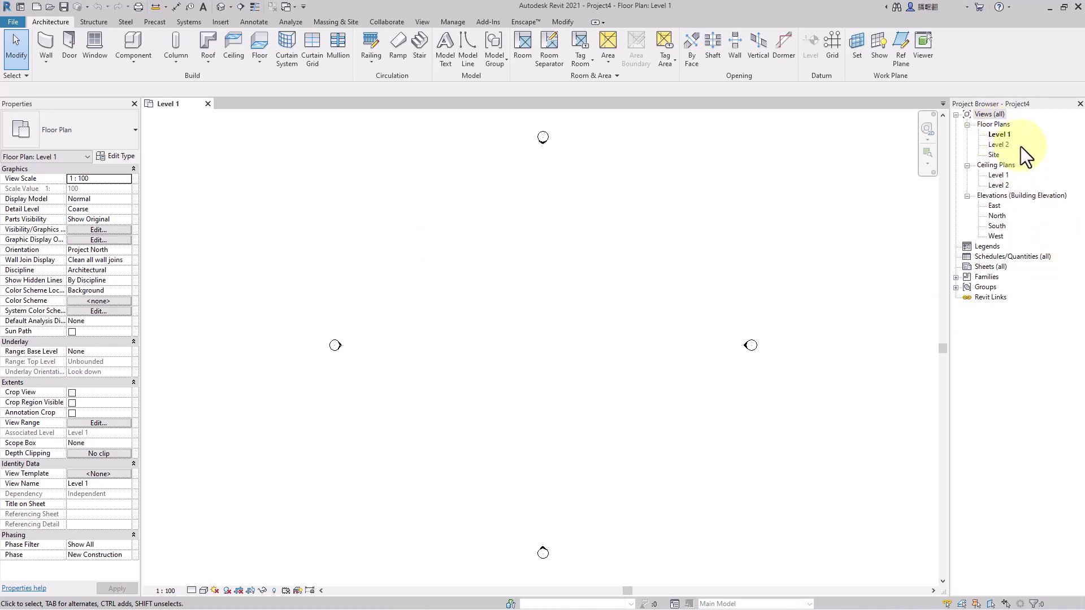
- Open the East building elevation and bring its two level lines into view
middle_click_drag(531, 305, 549, 317)
scroll(503, 315, "down", 2)
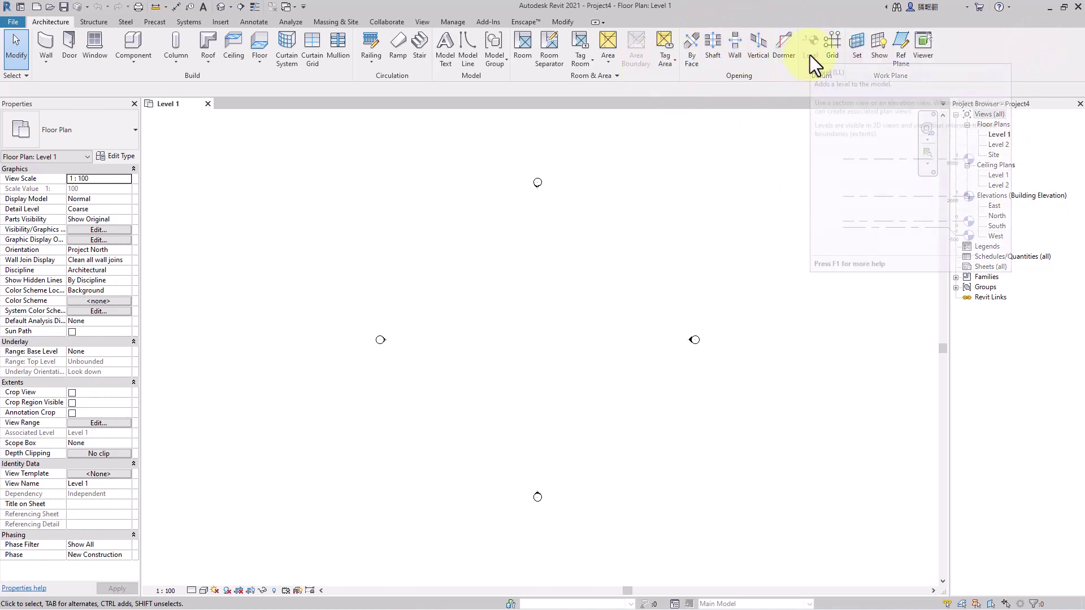
scroll(564, 350, "up", 2)
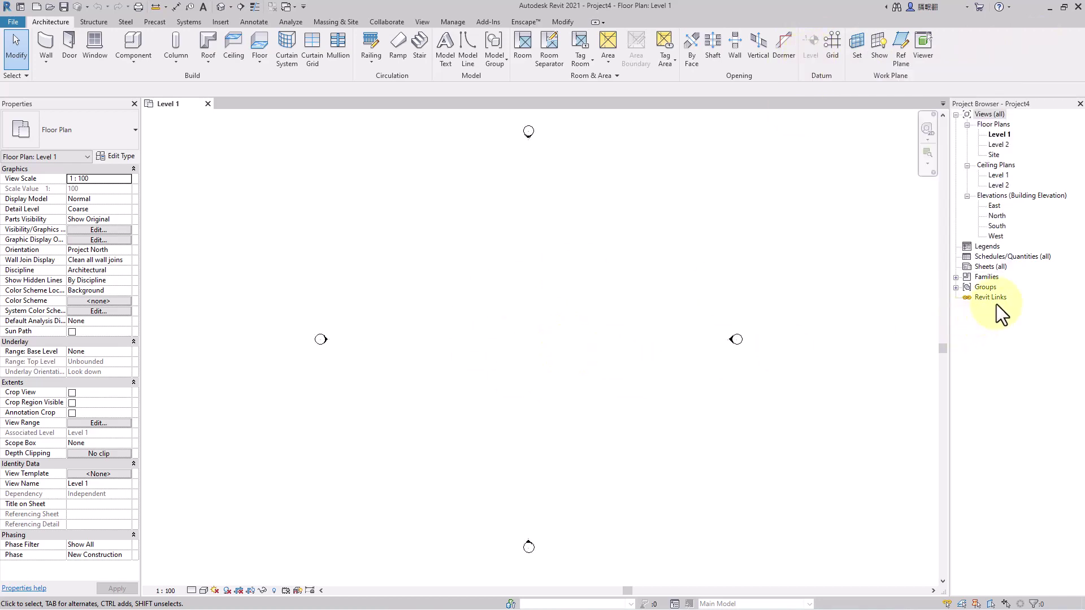
double_click(997, 206)
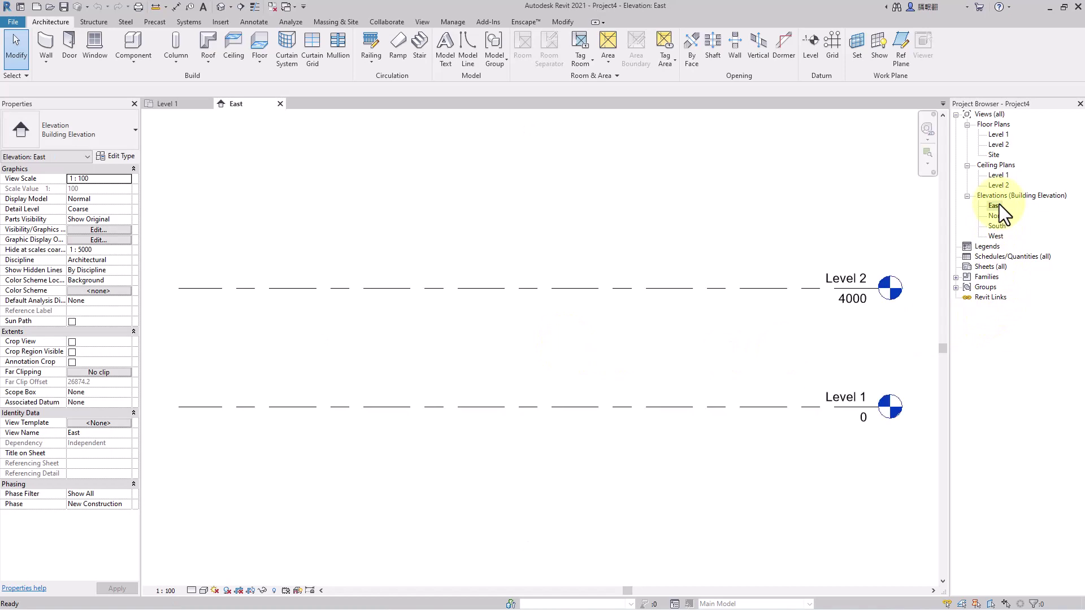
scroll(534, 294, "down", 2)
middle_click_drag(537, 312, 567, 355)
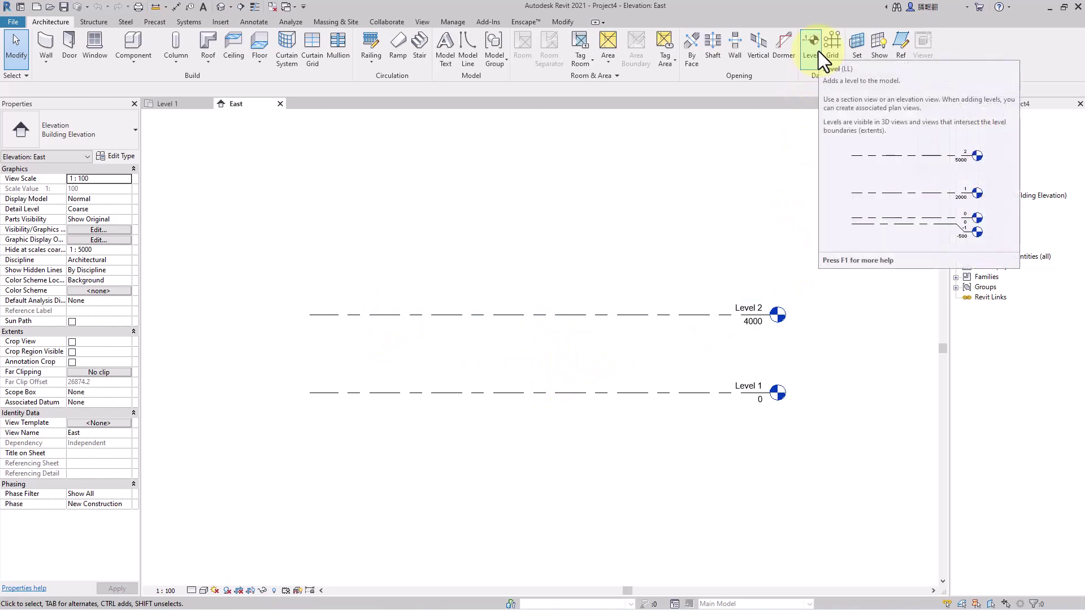
scroll(458, 418, "up", 2)
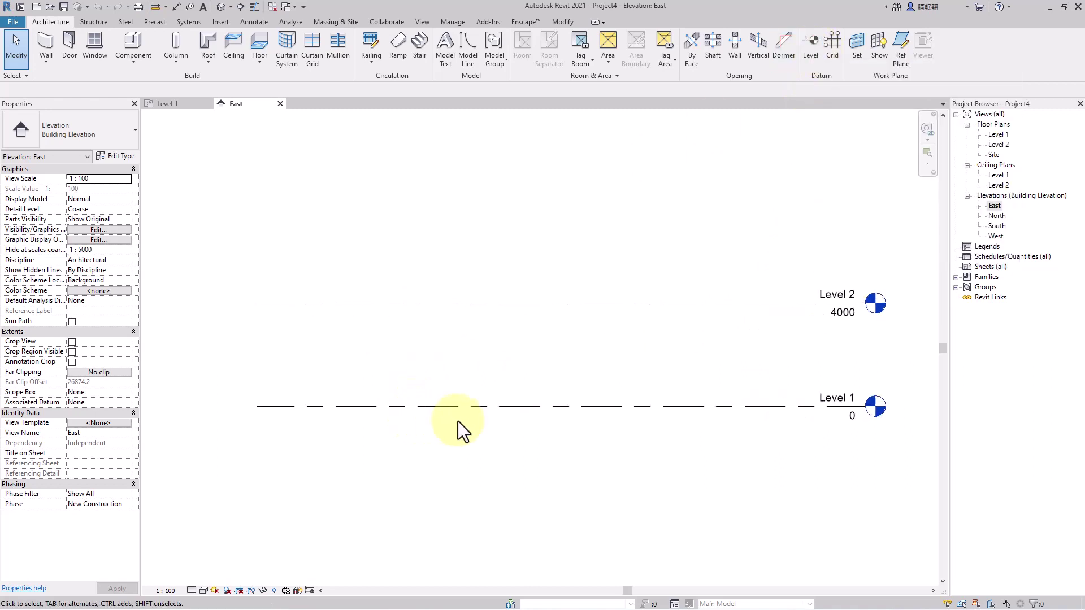
- Rename Level 1 as "Groudn Floor" and rename its corresponding views as well
left_click(684, 405)
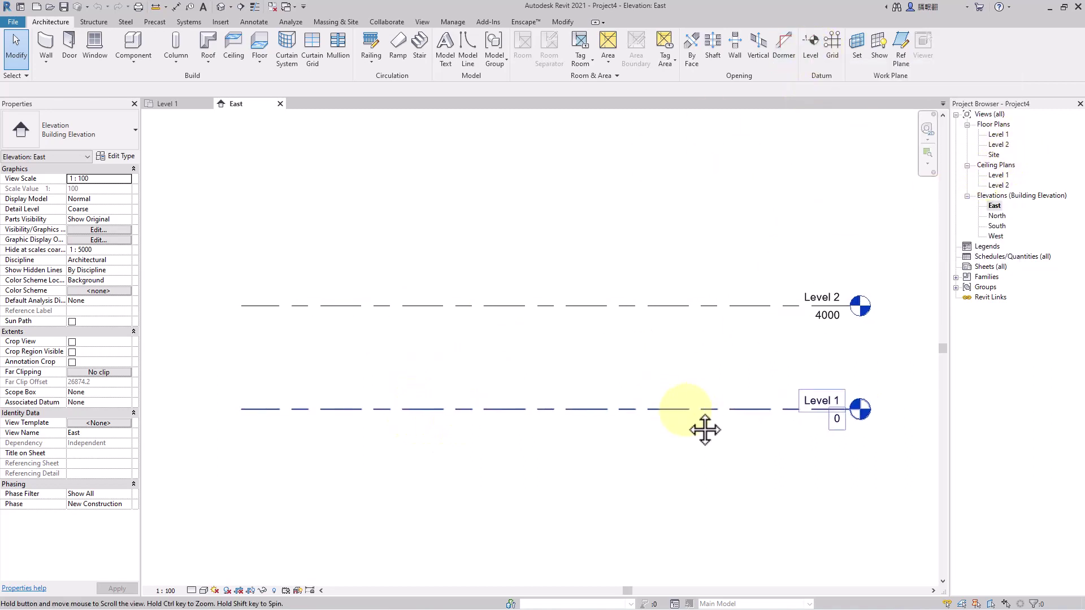
left_click(707, 402)
left_click(742, 436)
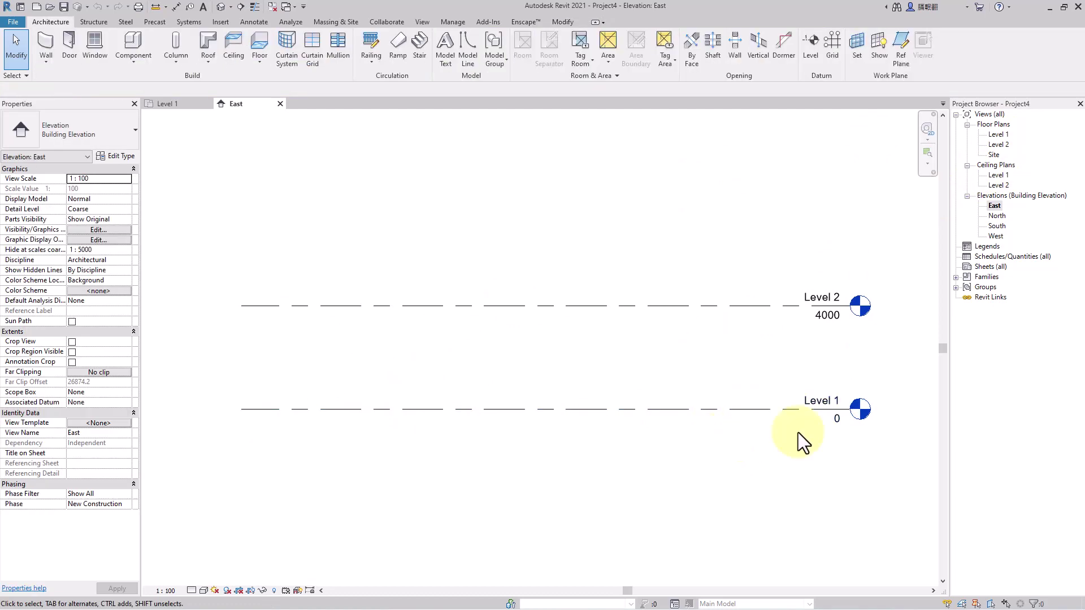
scroll(821, 403, "up", 2)
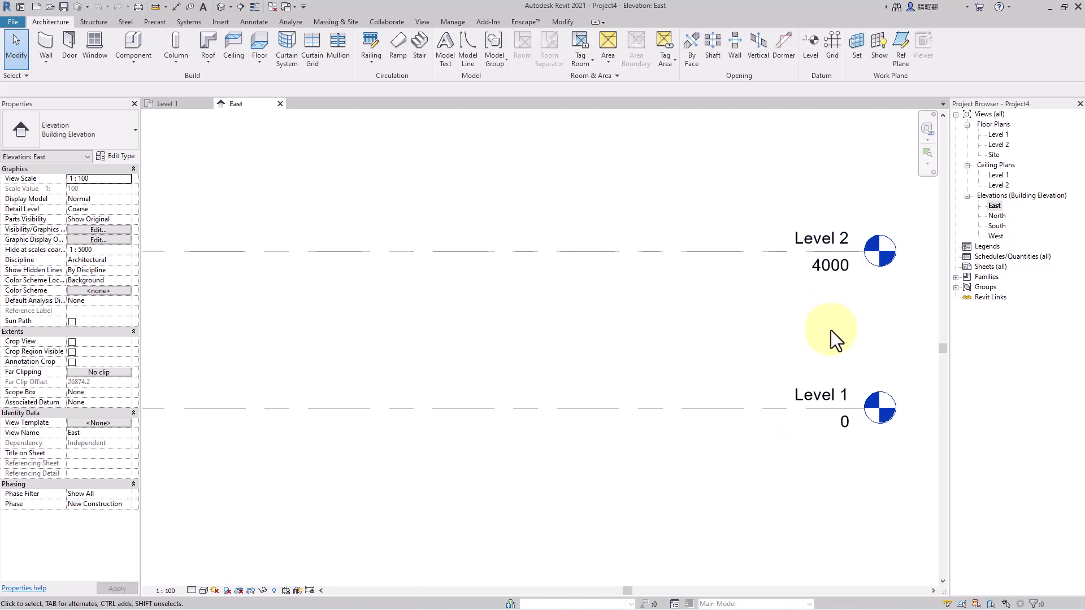
left_click(822, 395)
left_click(821, 394)
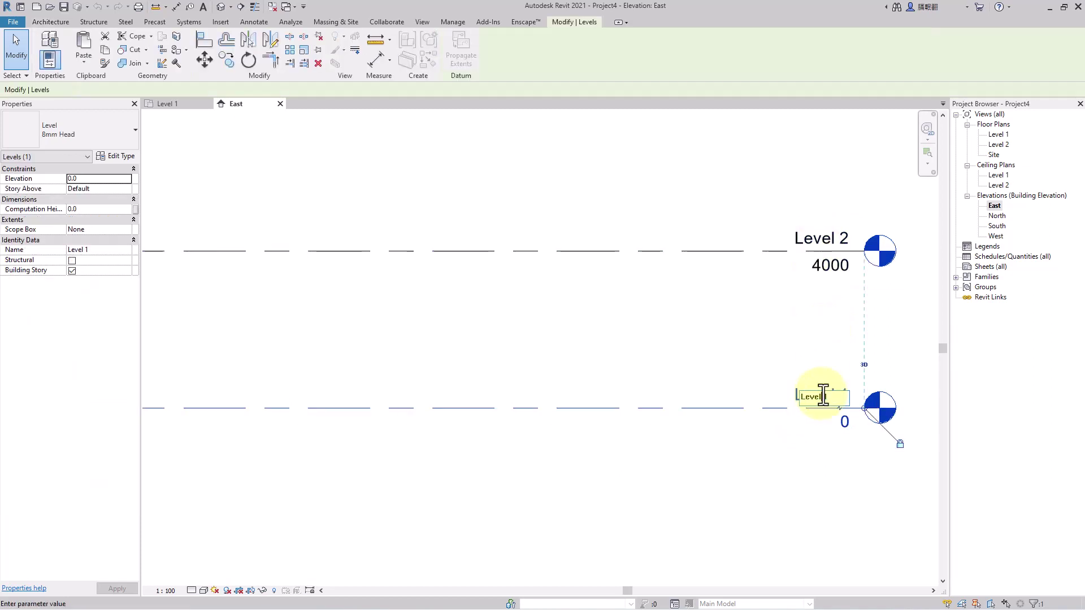
left_click_drag(835, 398, 787, 407)
type("Groudn Floor")
key("Return")
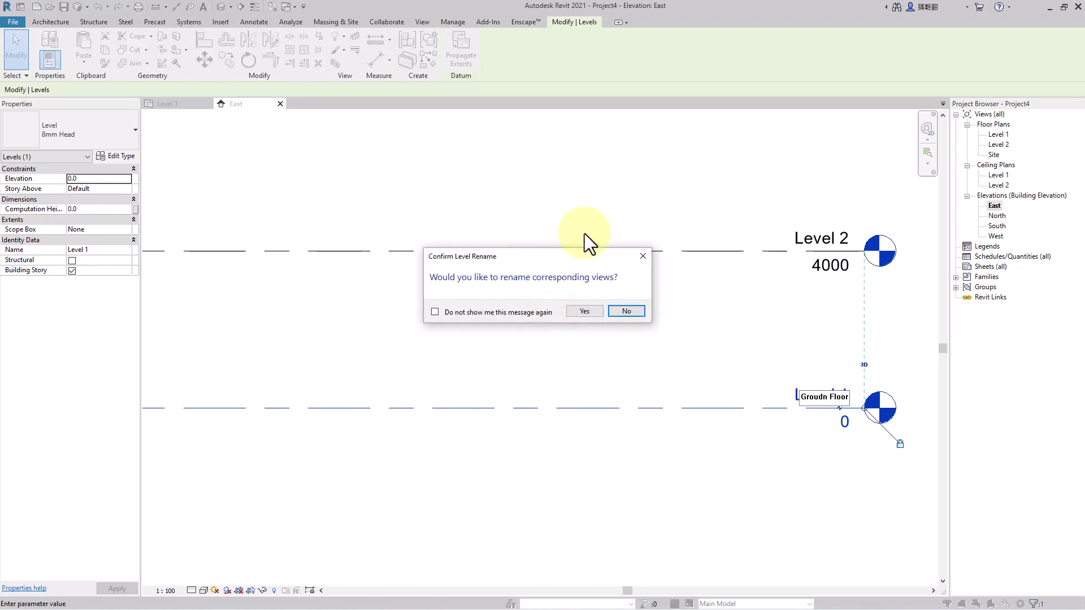
left_click(587, 312)
- Rename Level 2 as "First Floor" and rename its corresponding views as well
left_click(812, 239)
right_click(811, 239)
key("Escape")
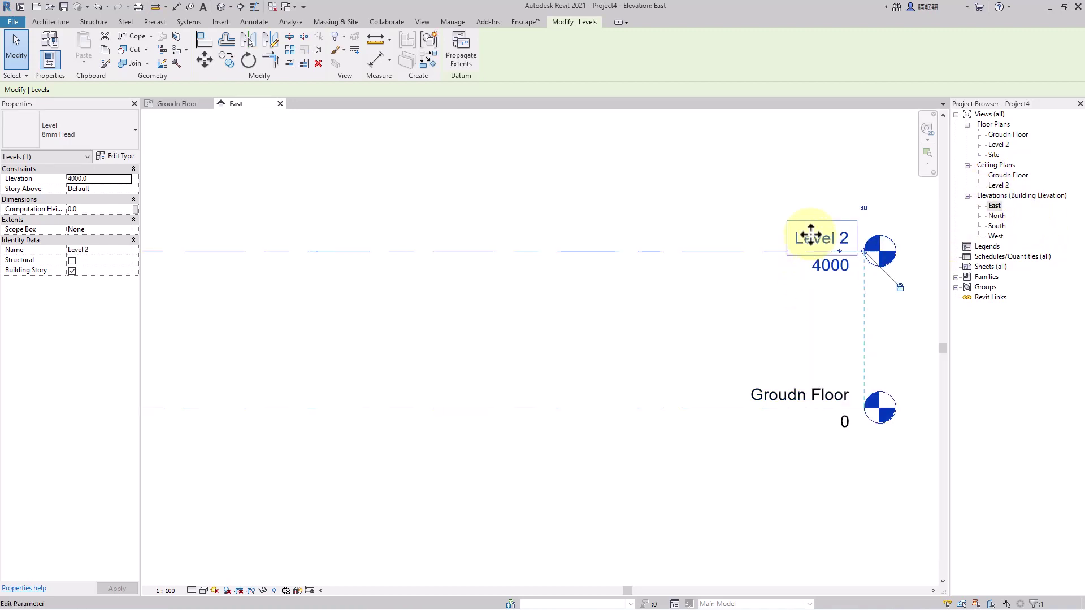
left_click(812, 240)
type("F")
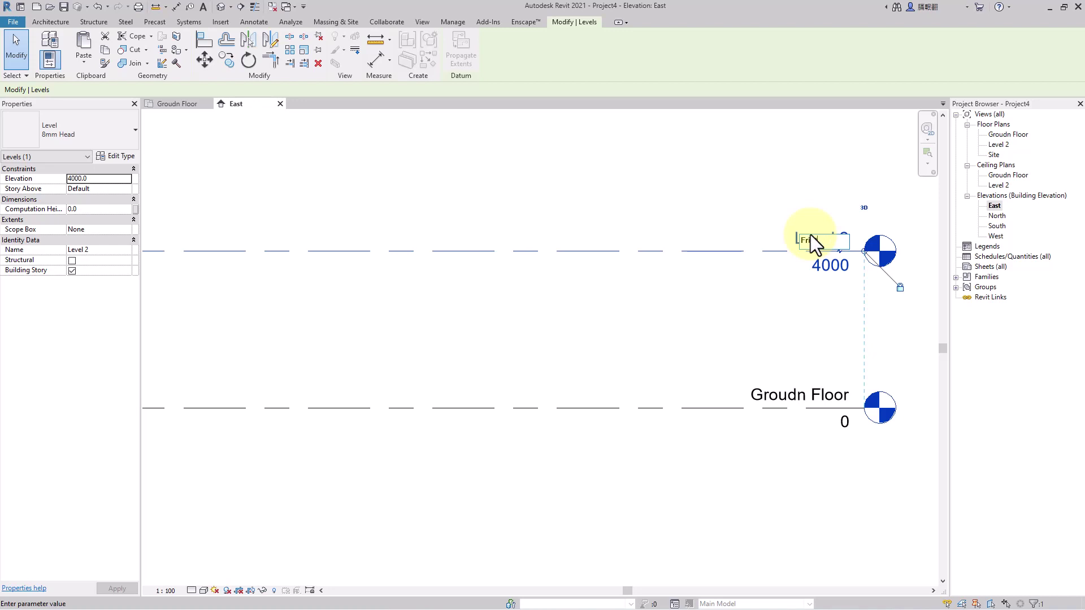
type("irst Floor")
key("Return")
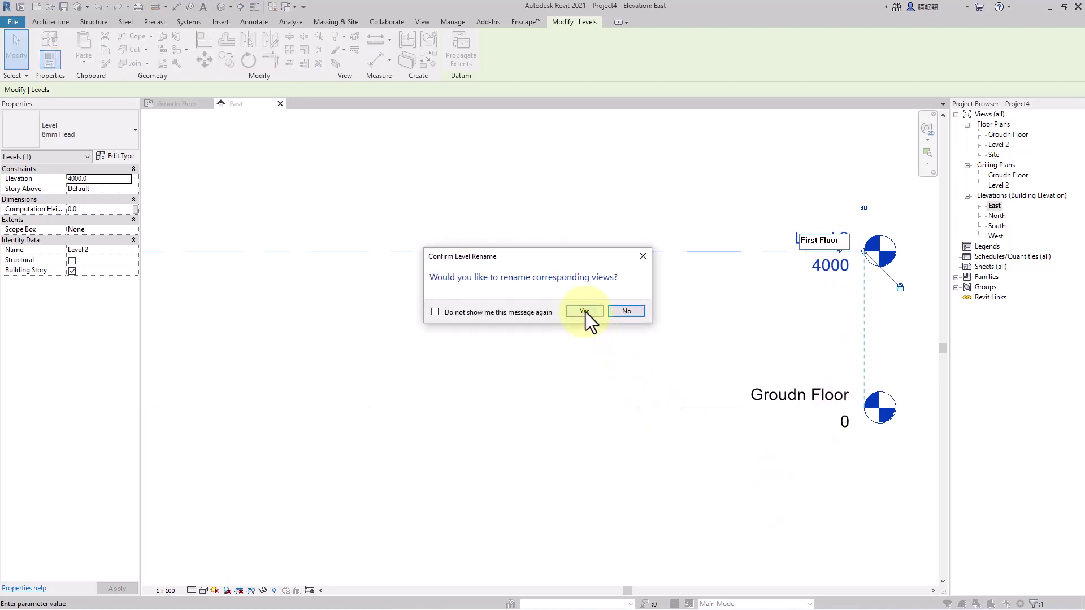
left_click(585, 311)
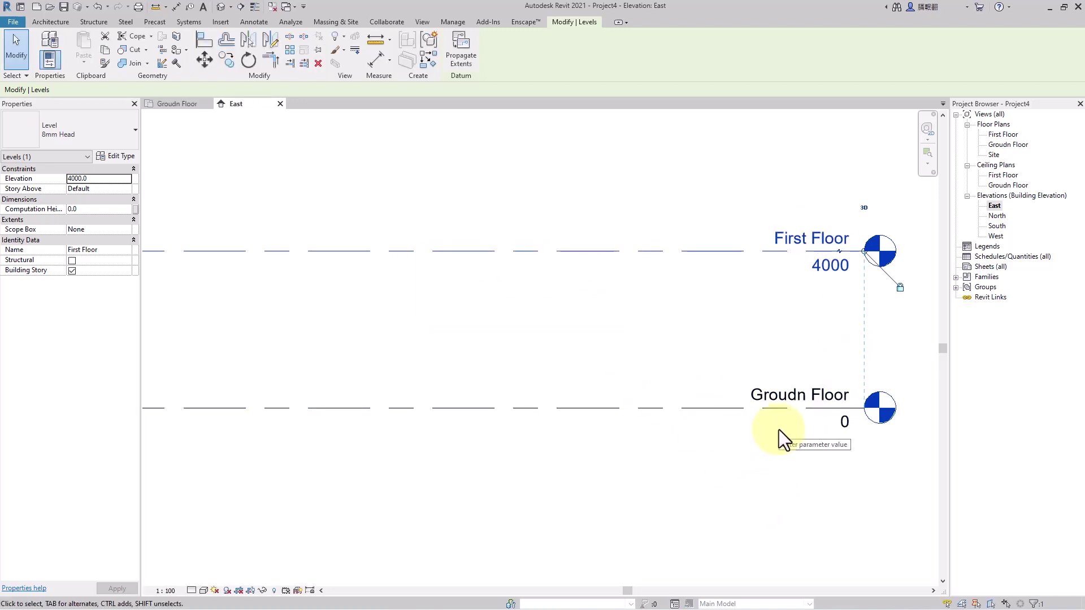
- Set the First Floor level's elevation to 3000
left_click(830, 268)
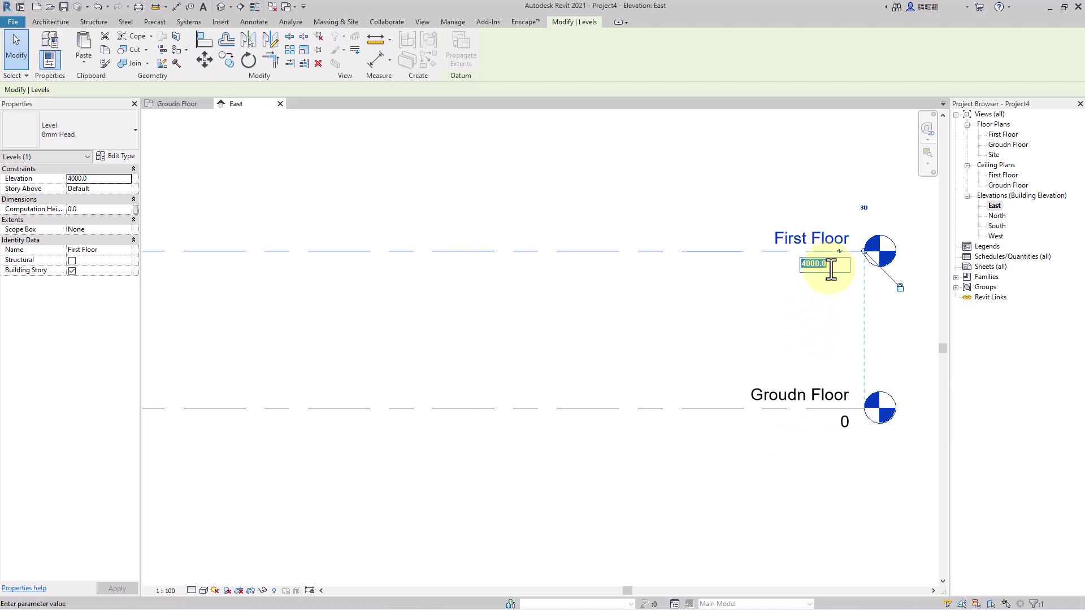
type("3000")
key("Return")
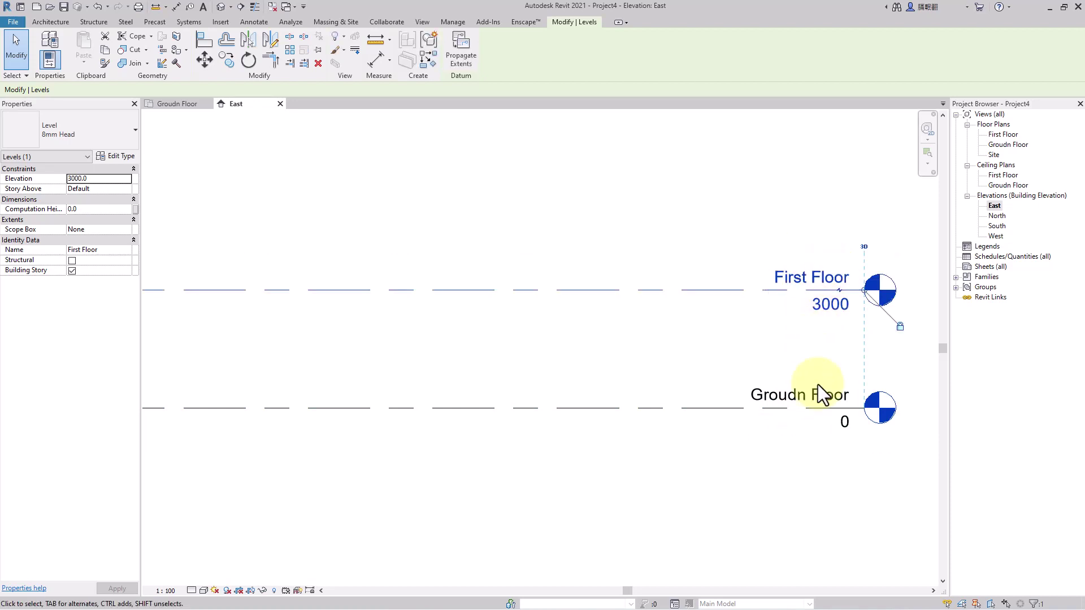
- Extend the left ends of the two aligned level lines farther outward
scroll(605, 425, "down", 2)
middle_click_drag(605, 425, 746, 421)
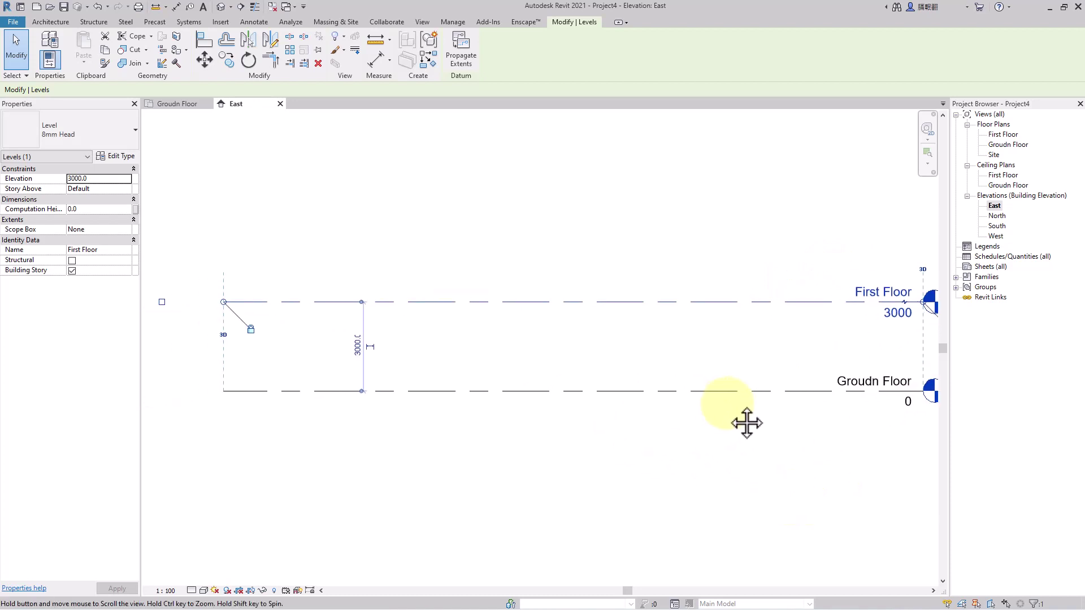
scroll(257, 316, "down", 1)
middle_click_drag(266, 330, 380, 337)
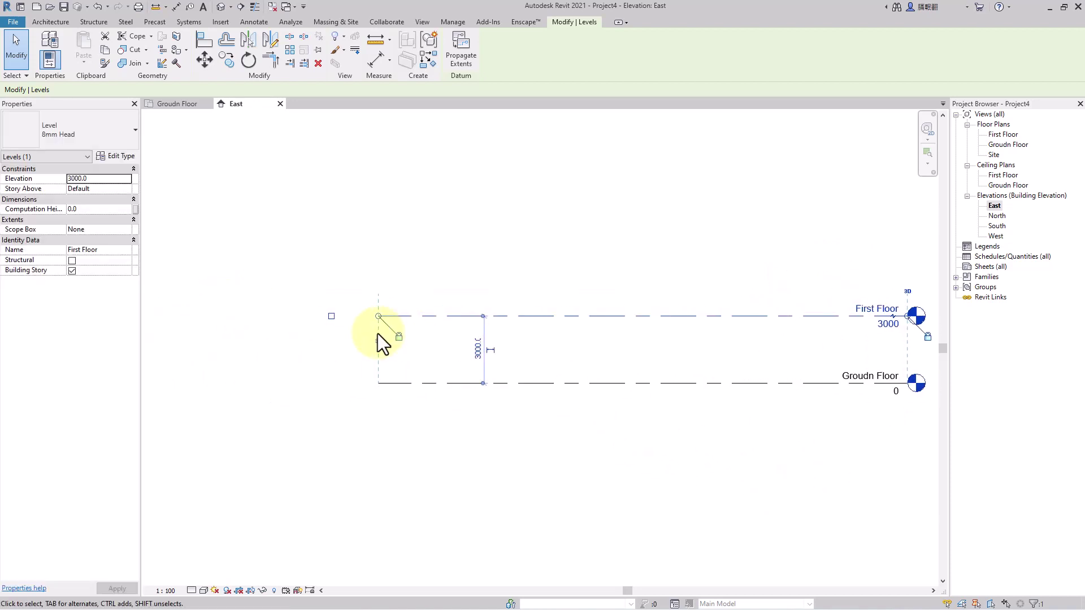
left_click_drag(378, 316, 225, 318)
scroll(299, 330, "down", 1)
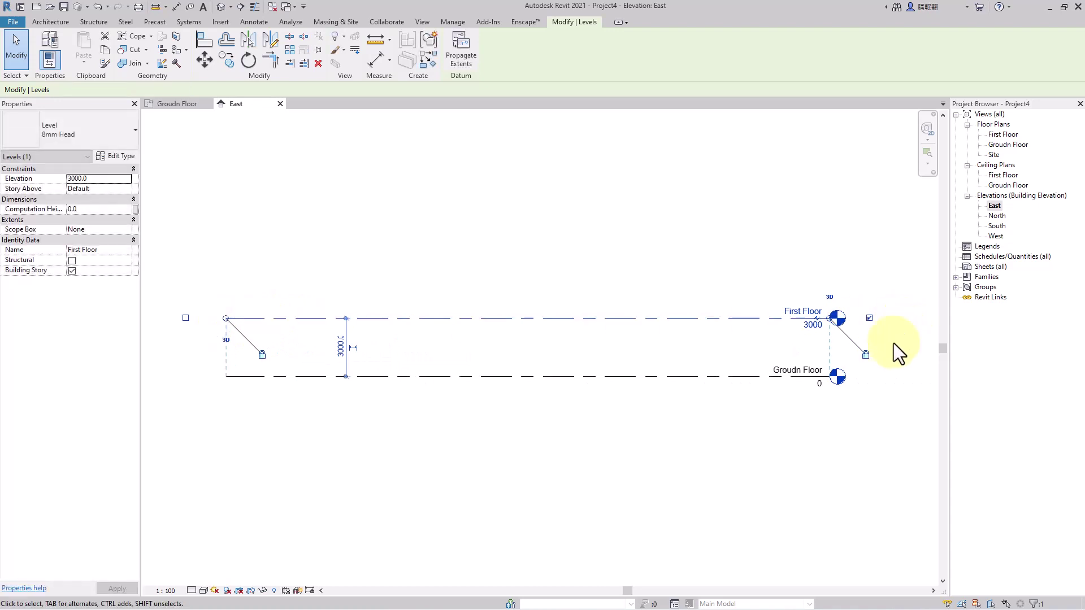
- Deselect the First Floor level and open its floor plan from the level head
scroll(845, 351, "up", 2)
middle_click_drag(452, 350, 583, 375)
scroll(584, 375, "down", 1)
scroll(904, 367, "up", 4)
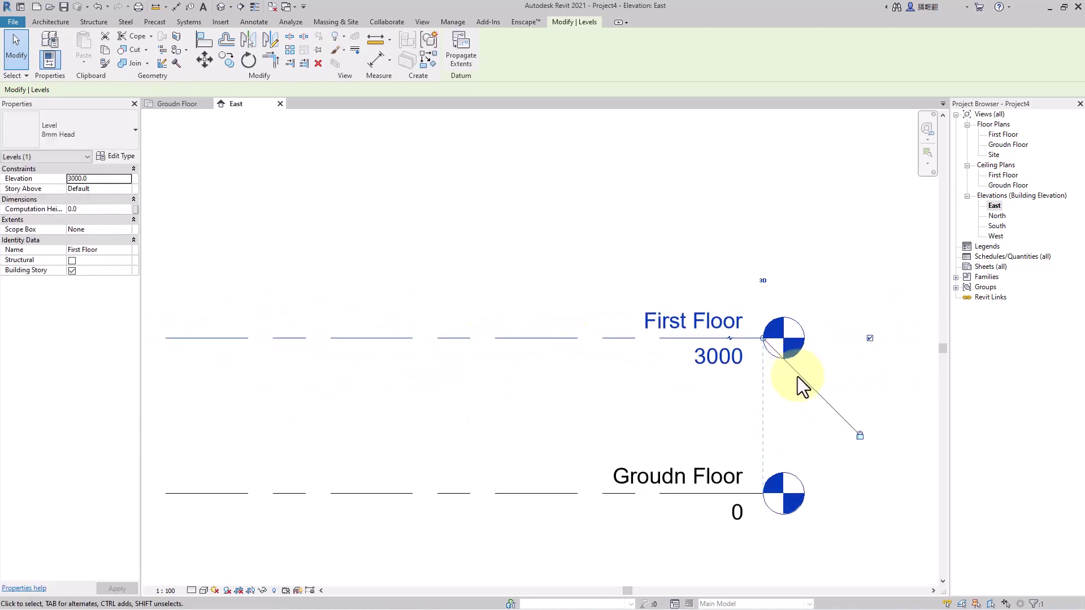
left_click(874, 371)
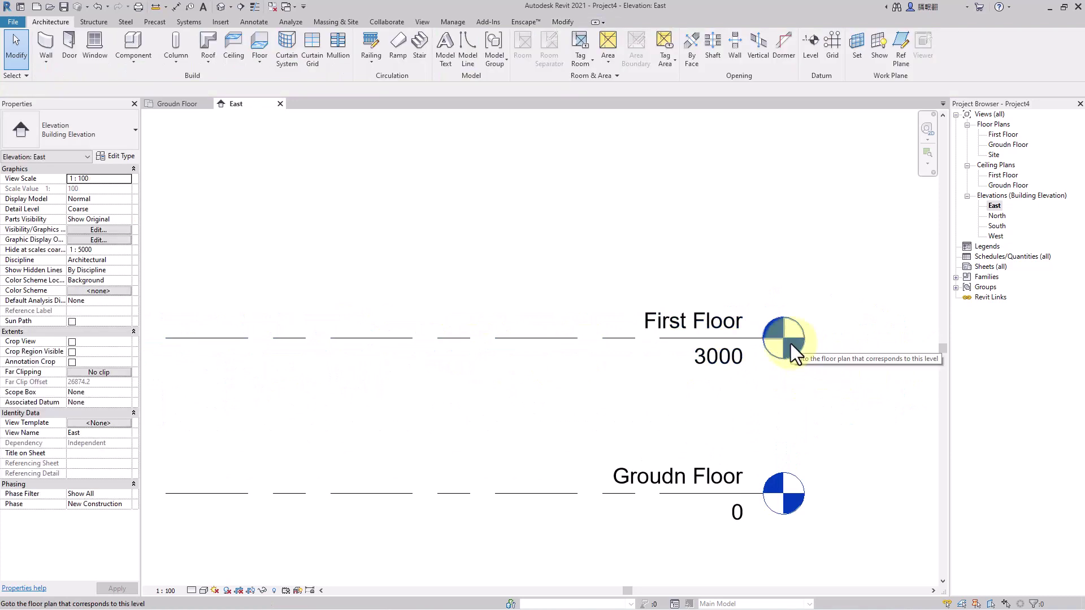
scroll(794, 345, "down", 1)
middle_click_drag(800, 347, 667, 339)
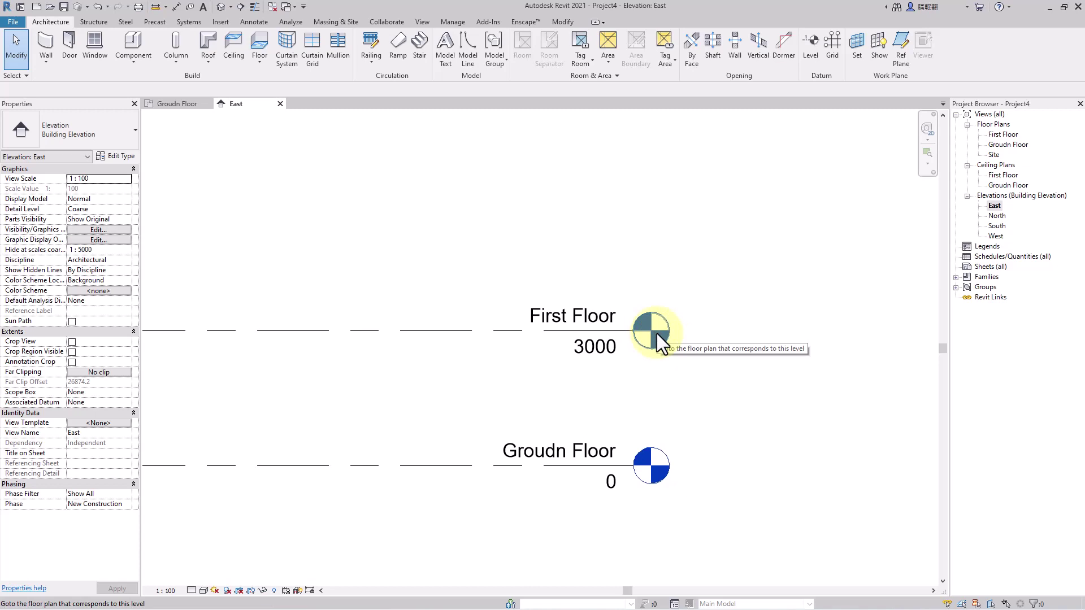
double_click(656, 334)
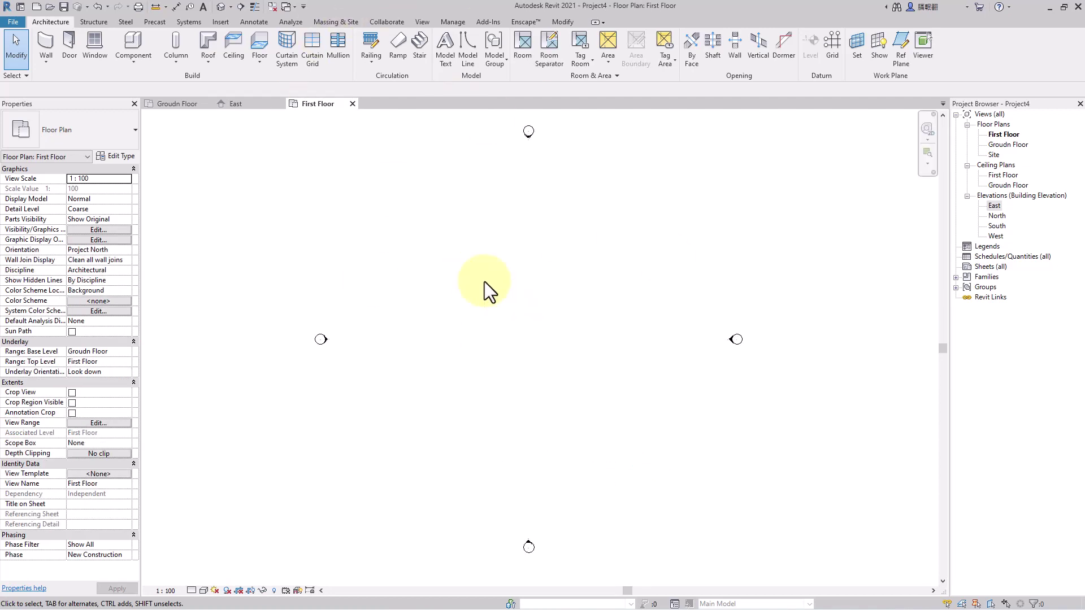
- Return to the East elevation and draw two shorter levels above First Floor, at elevations of about 6400 and 10100
left_click(243, 108)
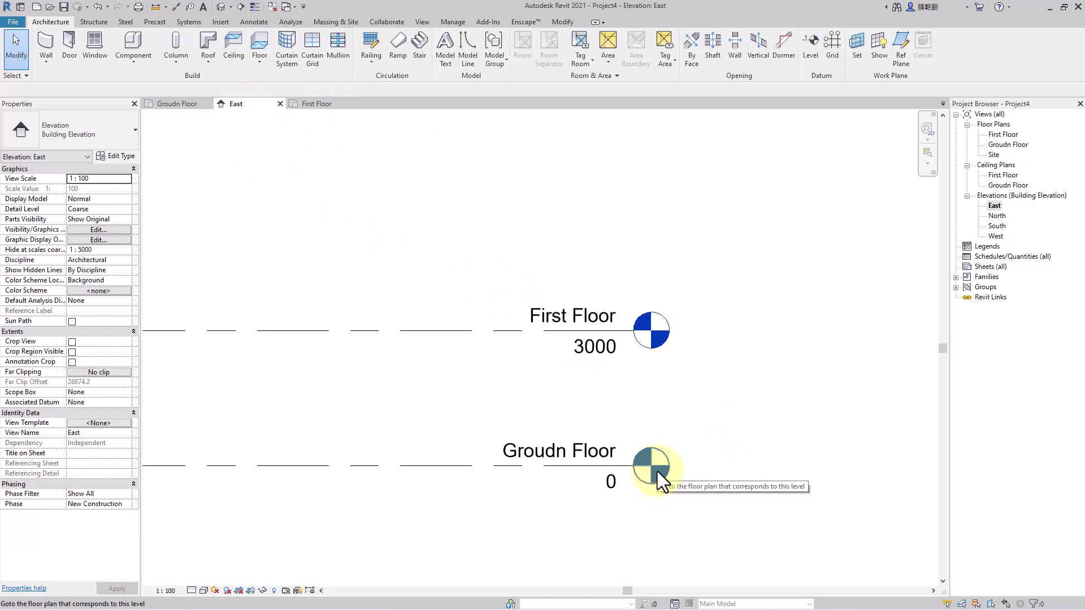
scroll(407, 238, "down", 2)
middle_click_drag(407, 237, 740, 322)
scroll(719, 274, "down", 2)
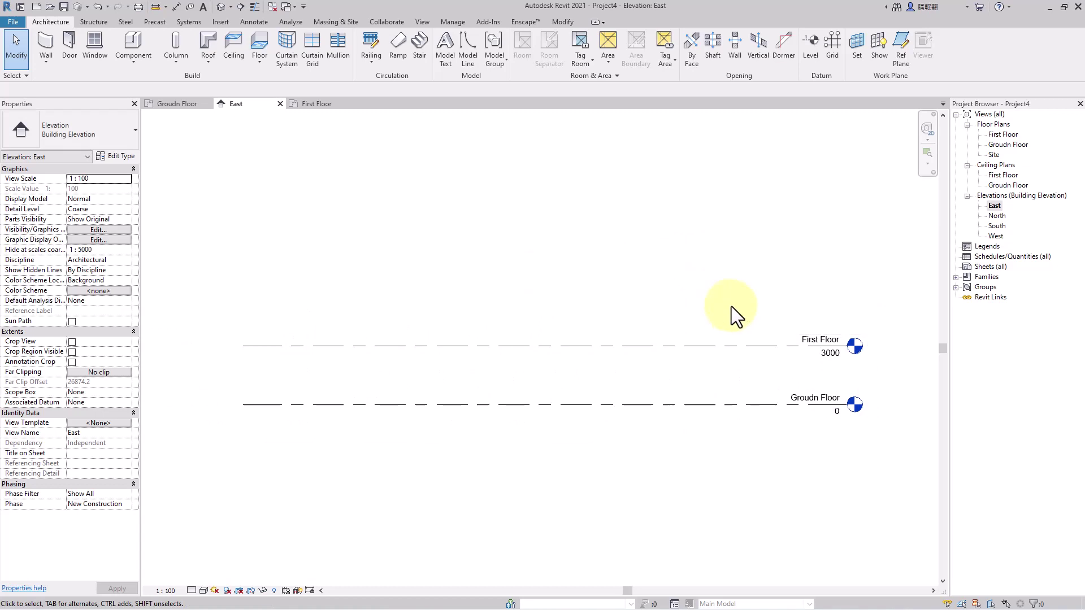
middle_click_drag(626, 338, 650, 404)
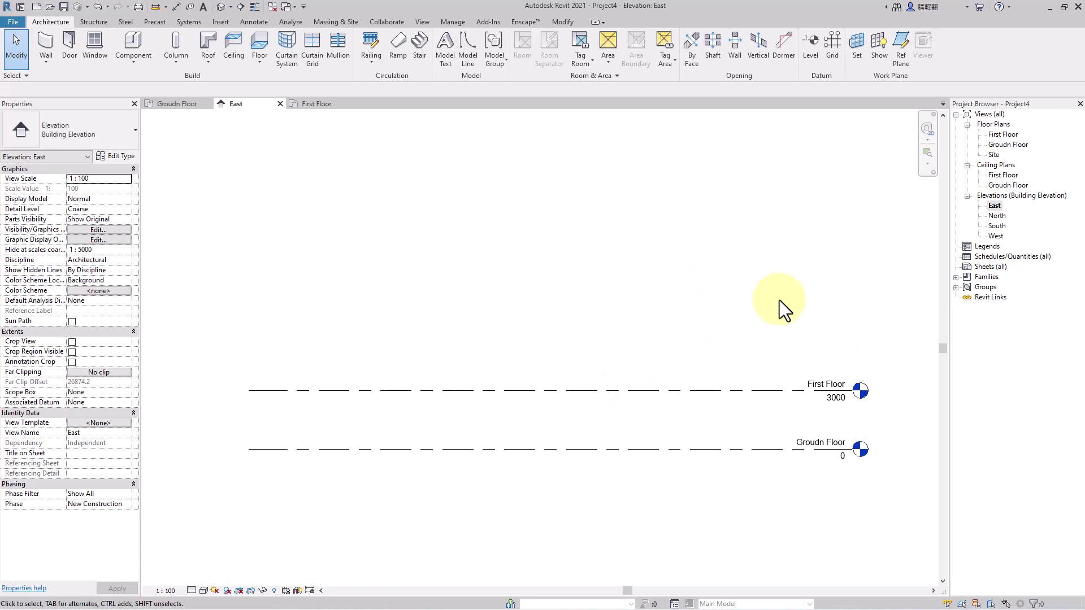
left_click(815, 53)
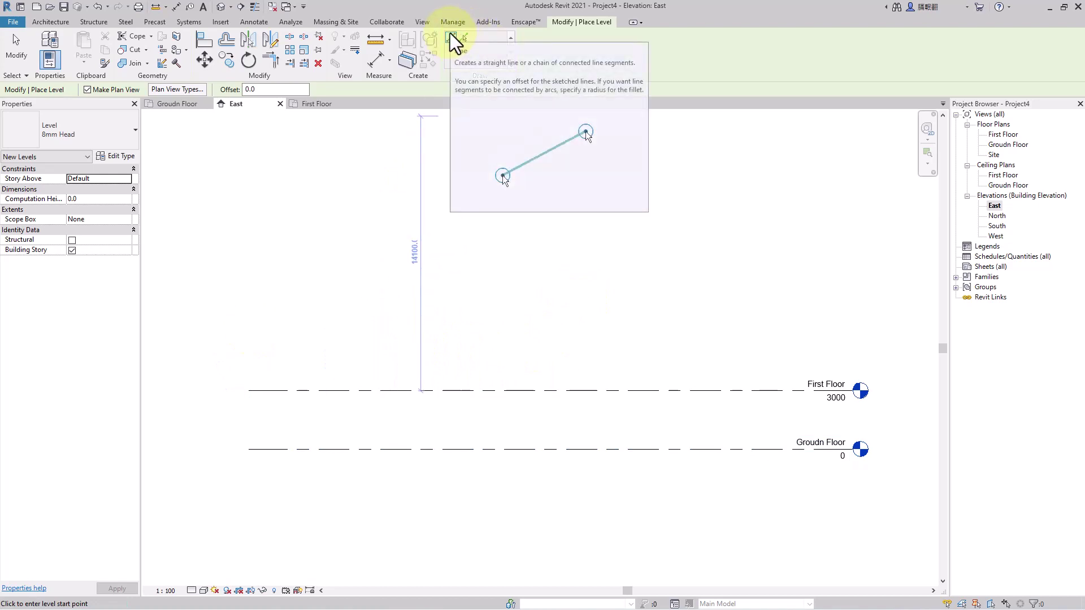
left_click(402, 325)
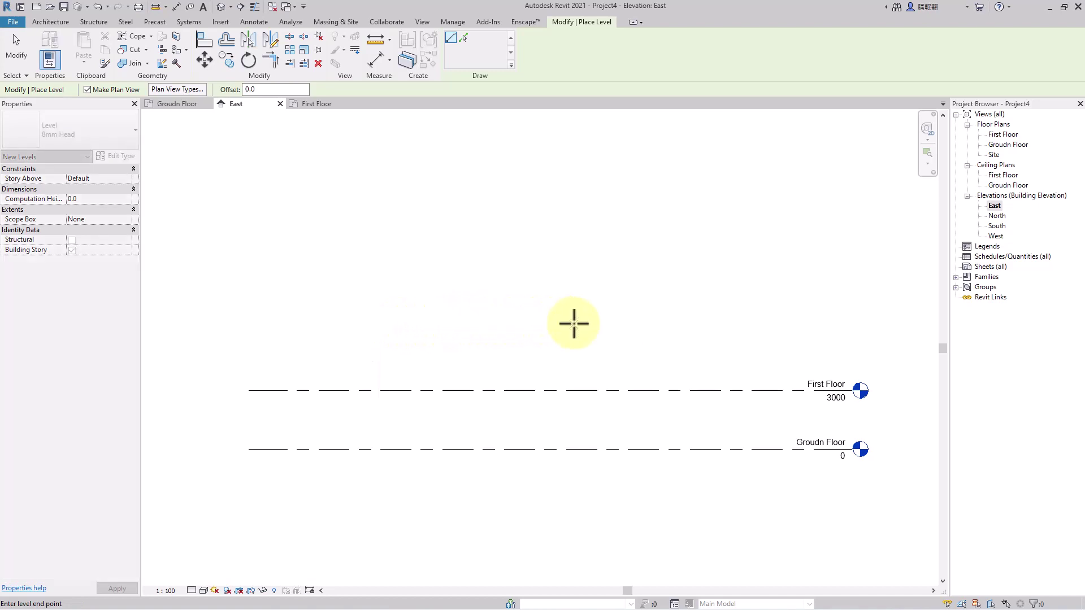
left_click(674, 337)
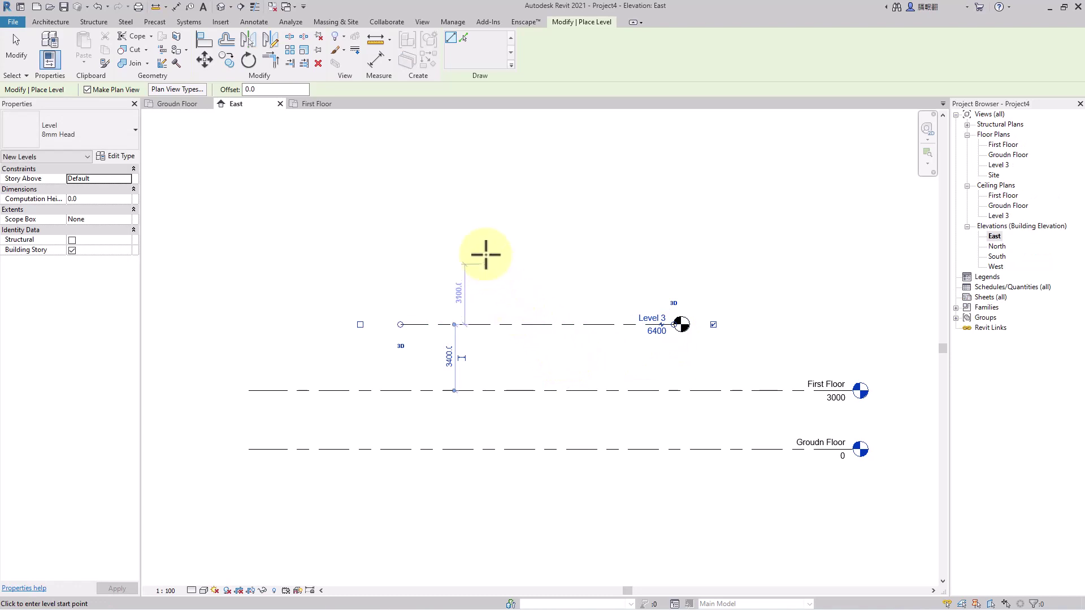
left_click(484, 253)
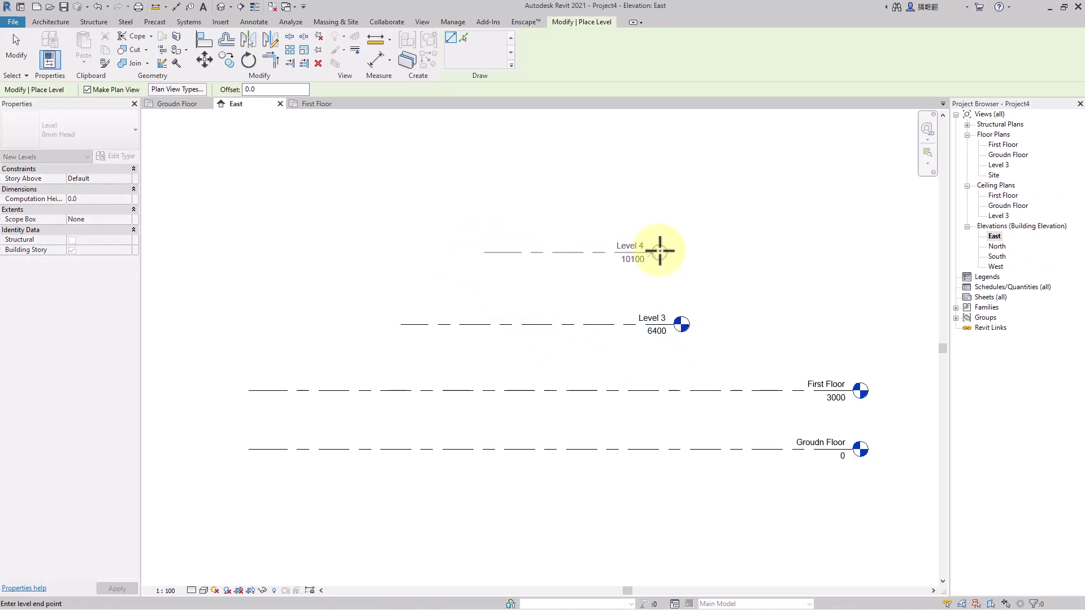
left_click(669, 250)
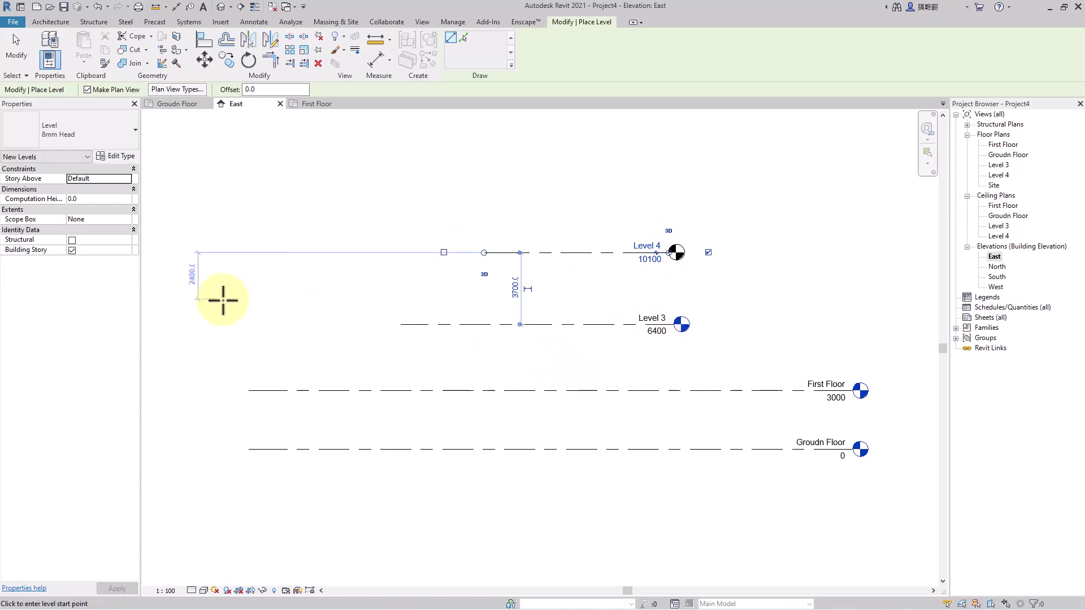
- Draw a topmost level at about 10600 with both ends aligned to the First Floor level, and select it
middle_click_drag(240, 325, 249, 354)
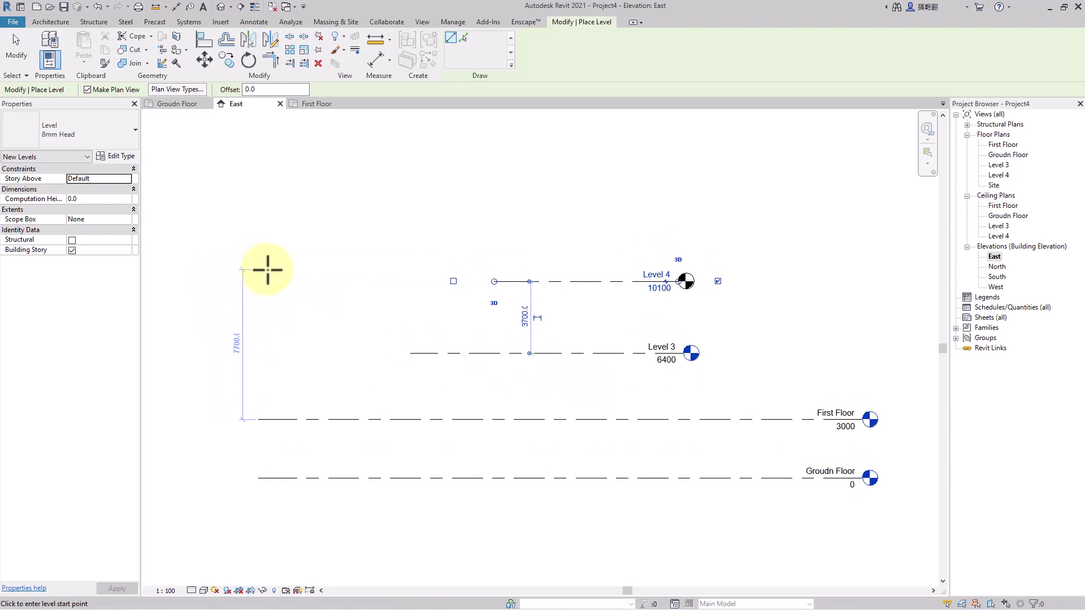
left_click(260, 272)
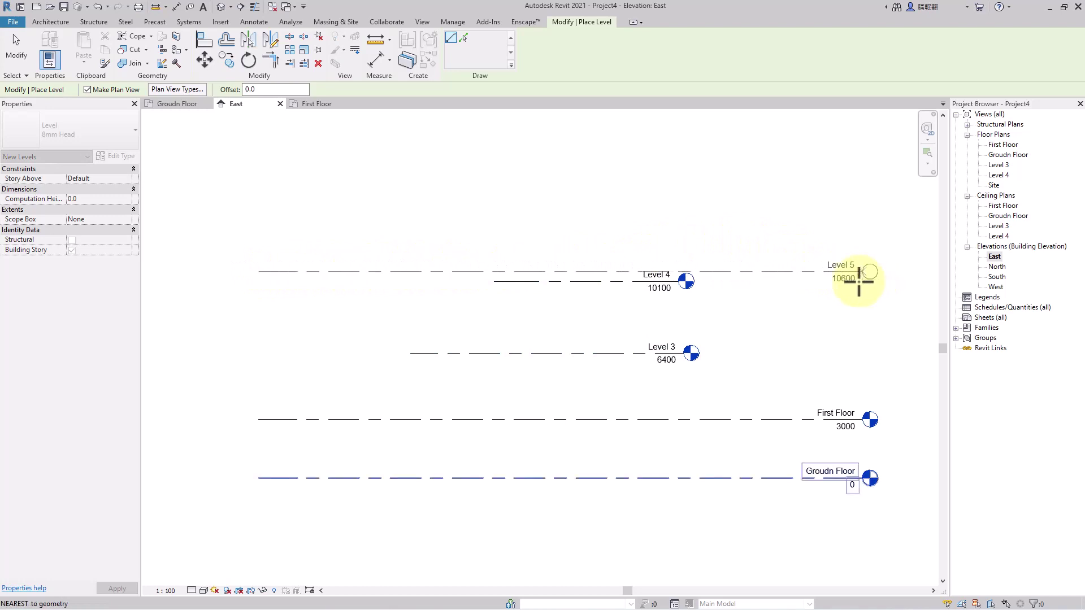
left_click(859, 276)
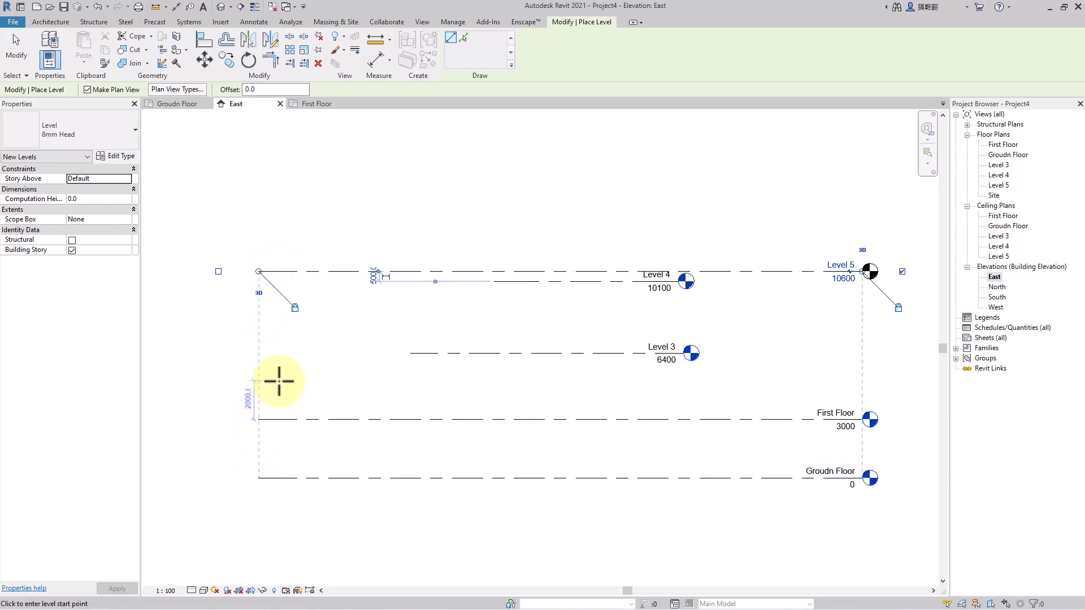
key("Escape")
key("Escape")
left_click(272, 272)
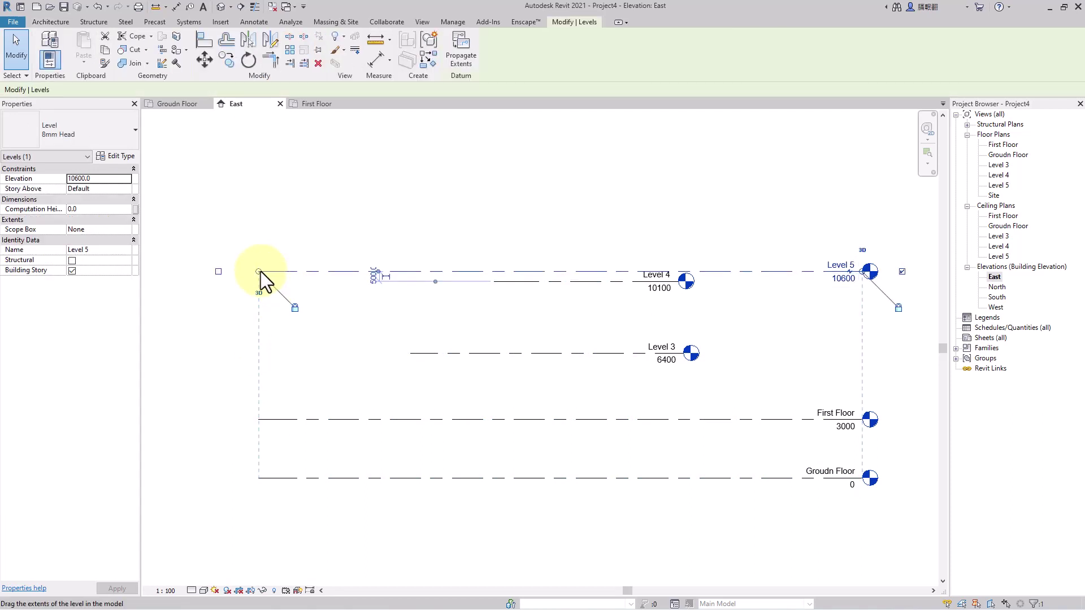
- Extend the aligned left ends of the levels farther outward by stretching Level 5, and deselect it
mouse_move(259, 271)
left_mouse_down()
mouse_move(276, 271)
mouse_move(246, 271)
left_mouse_up()
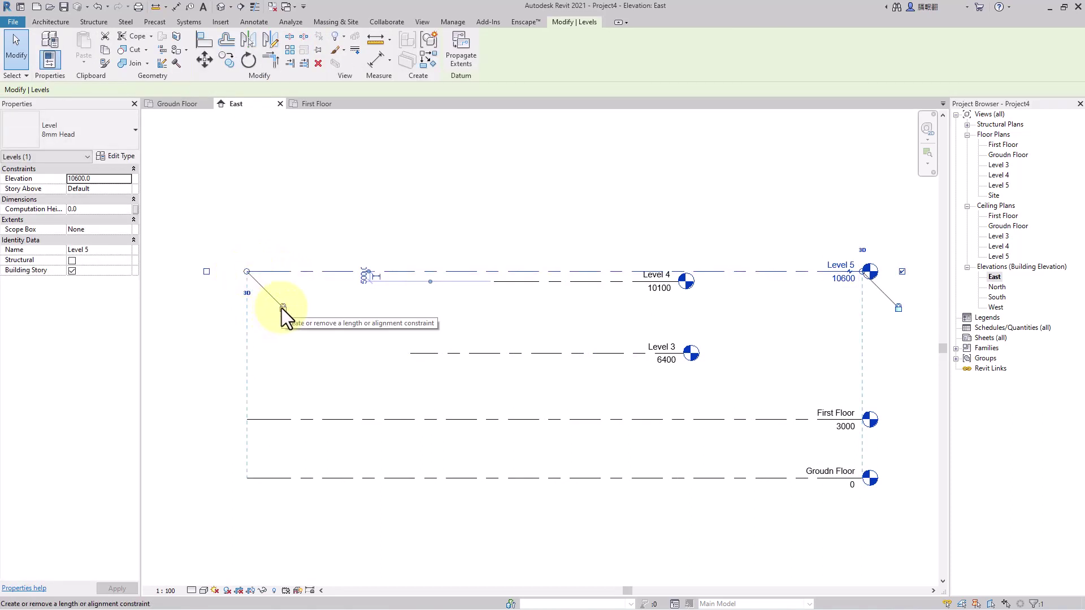
mouse_move(268, 271)
left_mouse_down()
mouse_move(279, 273)
mouse_move(247, 272)
left_mouse_up()
left_click(378, 315)
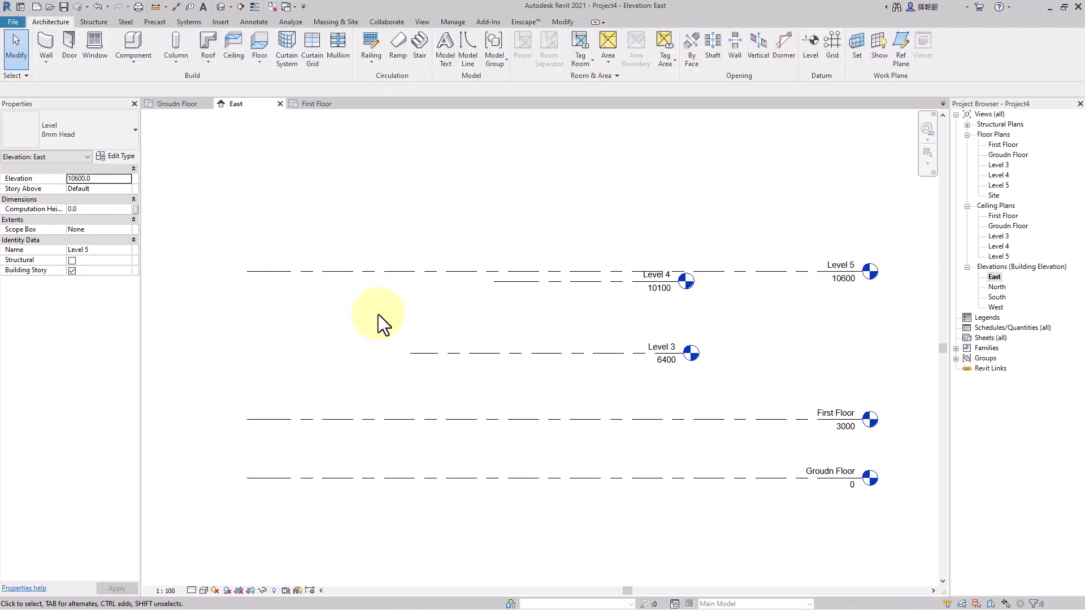
- Extend the left end of Level 3 until it aligns with the left ends of the full-length levels
left_click_drag(516, 329, 483, 366)
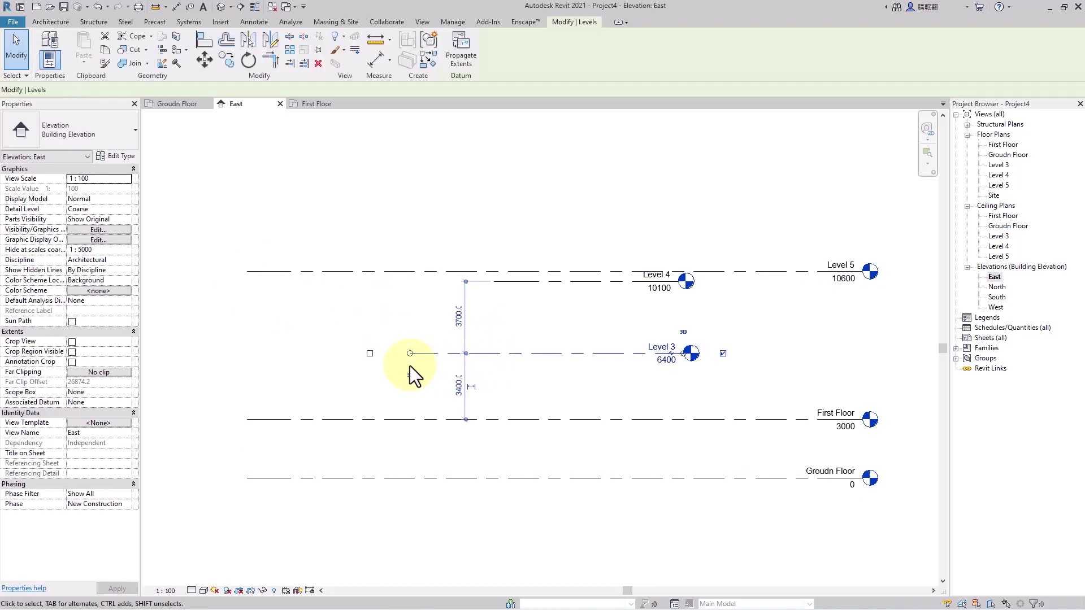
left_click_drag(410, 353, 247, 355)
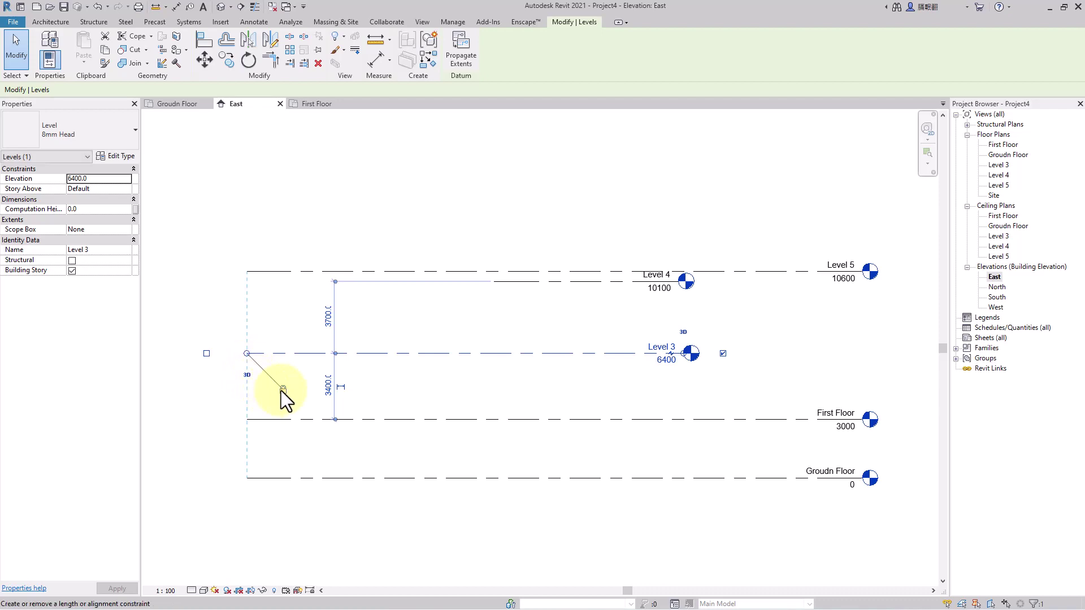
left_click(282, 389)
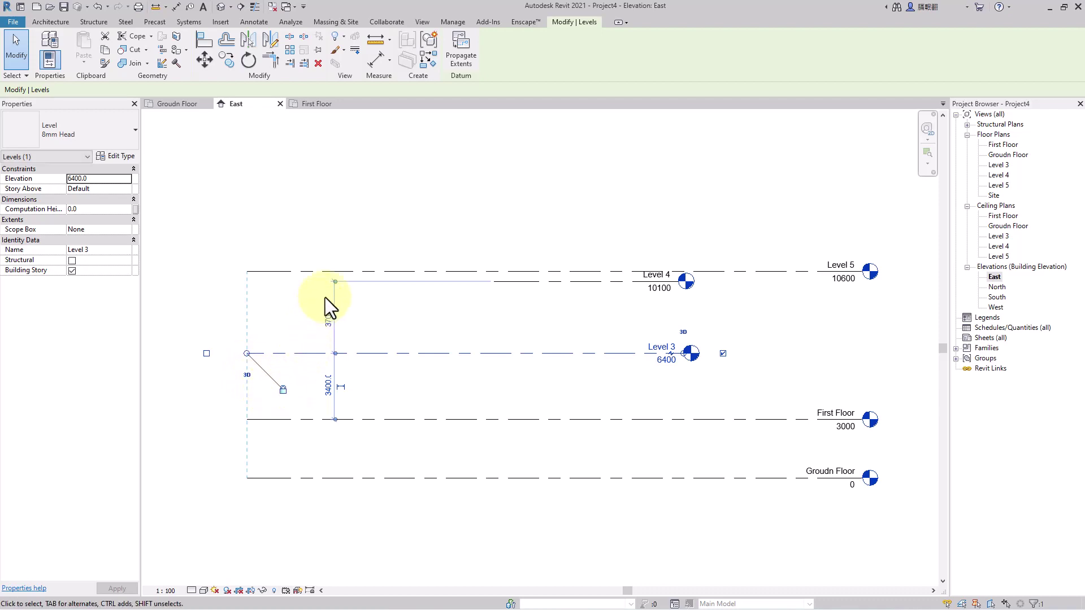
- Extend Level 4's left end to the aligned level ends, and move the level across to the other heads at elevation 9900
left_click(452, 300)
left_click(516, 282)
left_click_drag(492, 282, 250, 303)
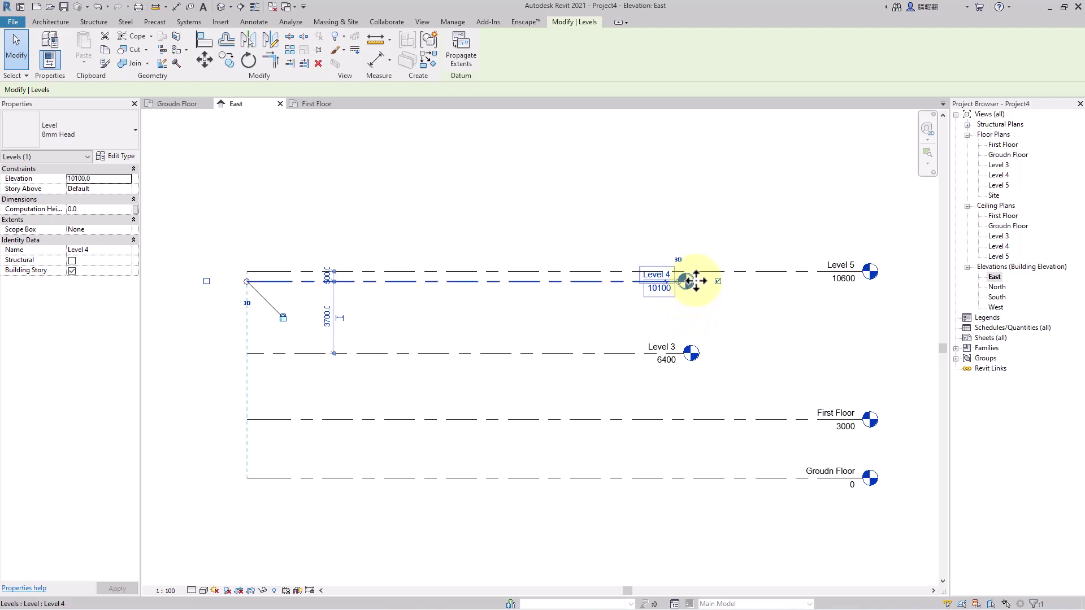
left_click_drag(703, 279, 880, 289)
left_click(884, 331)
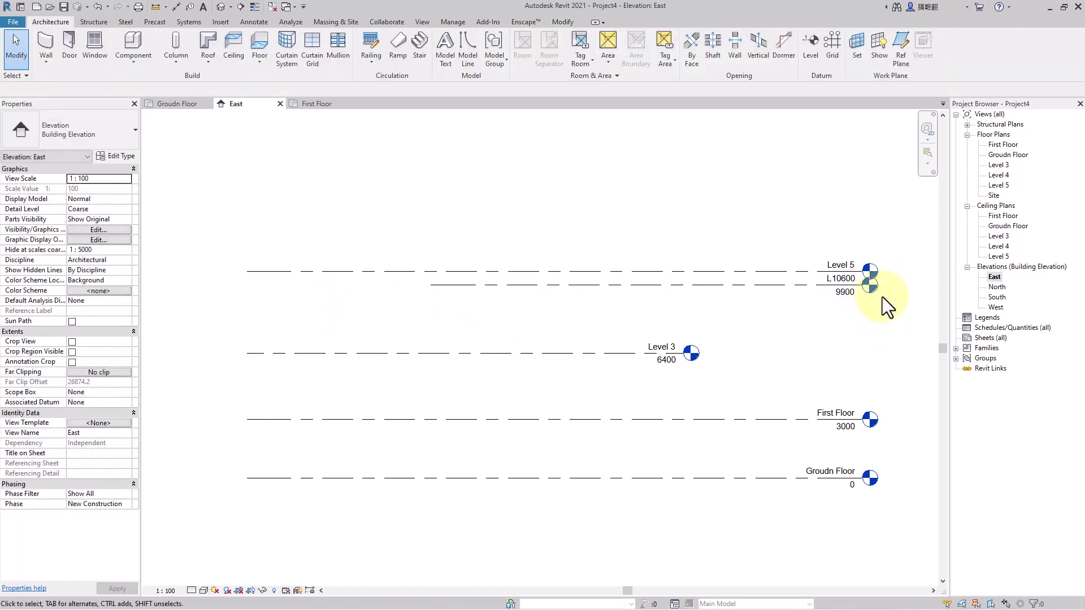
- Add an elbow to Level 4's leader and lower its head clear of the Level 5 annotation
scroll(883, 297, "up", 3)
scroll(853, 297, "up", 2)
left_click(664, 265)
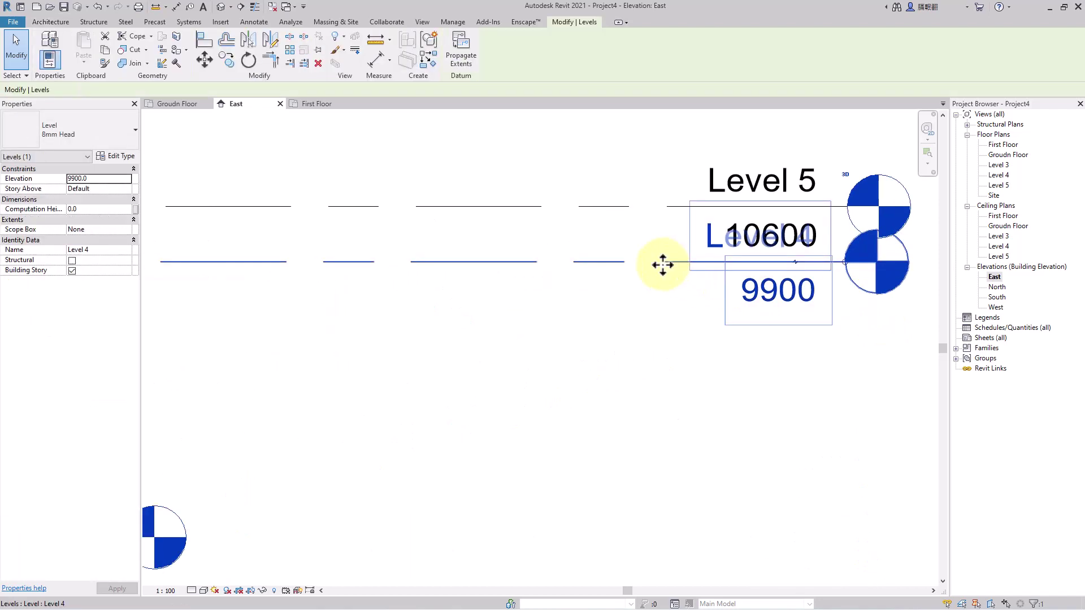
left_click(795, 263)
scroll(768, 328, "down", 1)
left_click_drag(785, 315, 823, 362)
scroll(713, 365, "down", 2)
left_click(703, 389)
- Extend the right end of Level 3 outward to slightly beyond the other level heads
scroll(671, 398, "down", 3)
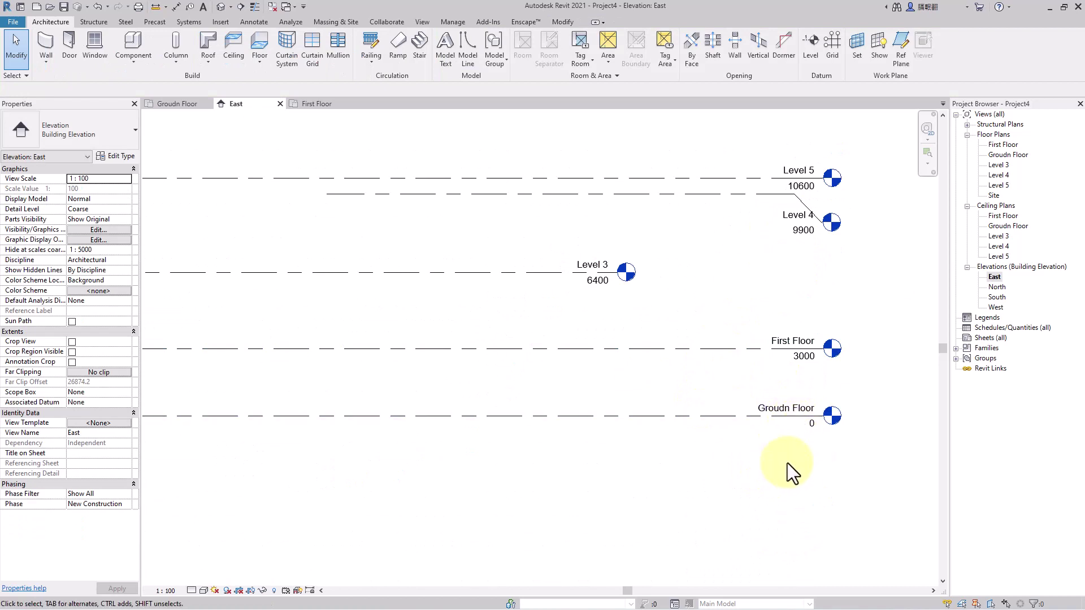
scroll(809, 432, "up", 1)
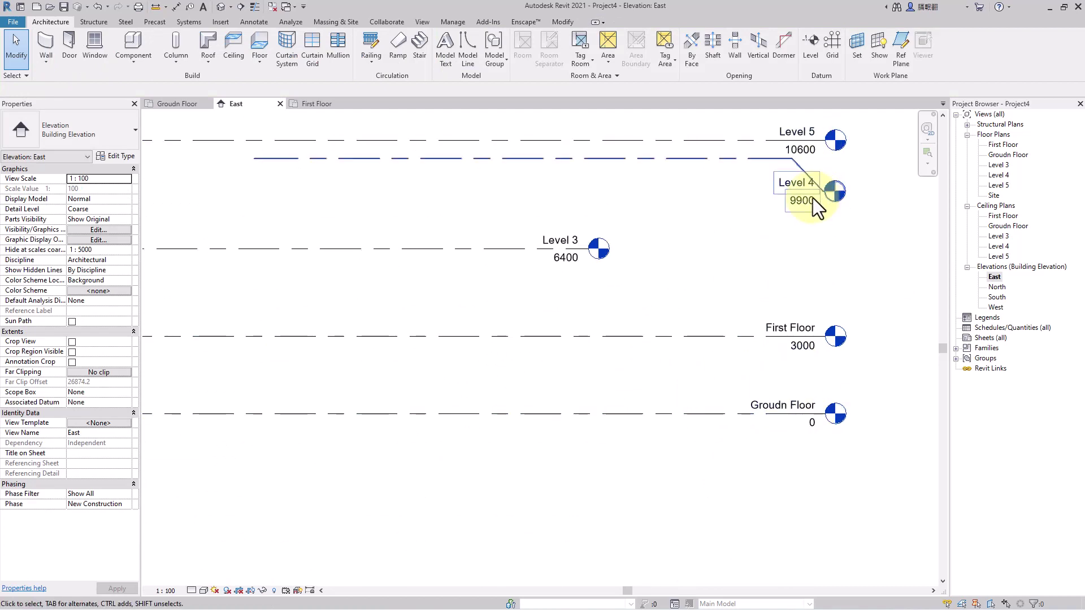
left_click(591, 257)
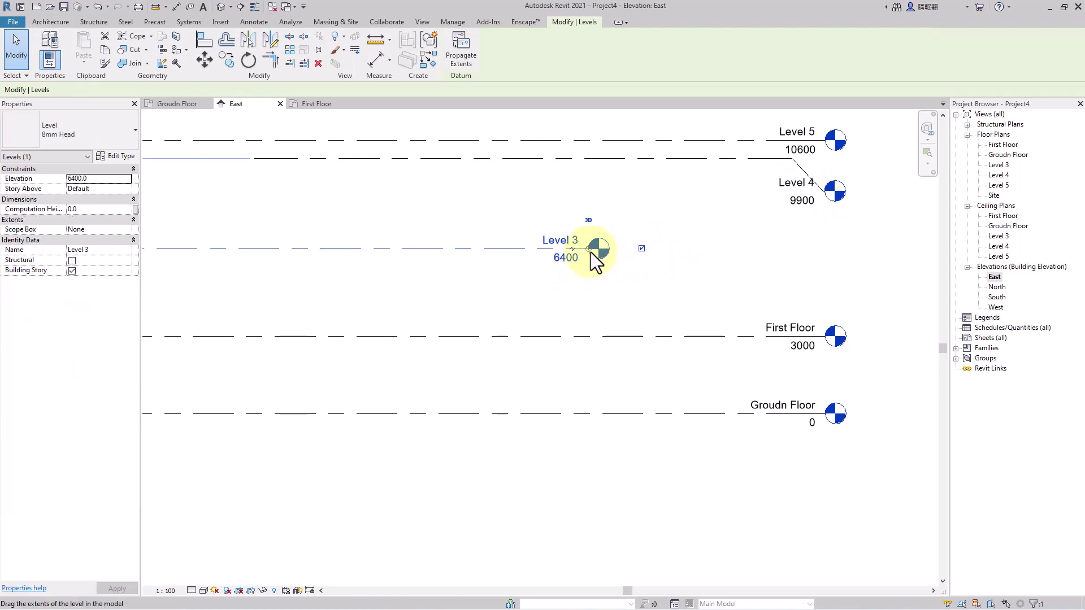
left_click_drag(591, 251, 837, 261)
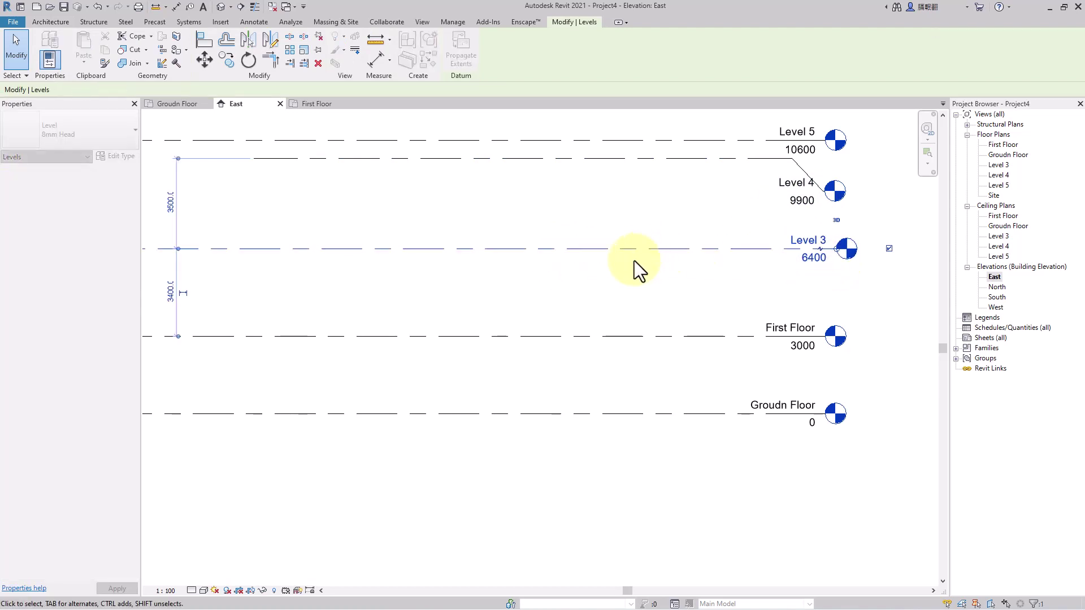
- Add an elbow at Level 3's right end, move its bend inward along the line, and lower the head toward First Floor
left_click(820, 249)
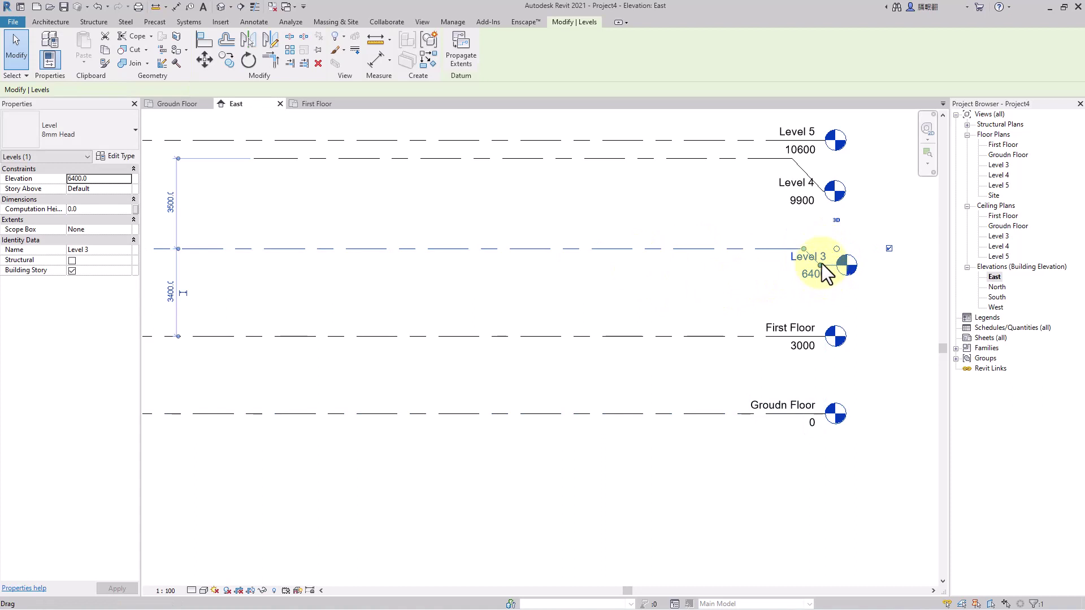
left_click_drag(809, 259, 711, 249)
left_click_drag(822, 274, 856, 302)
left_click(862, 316)
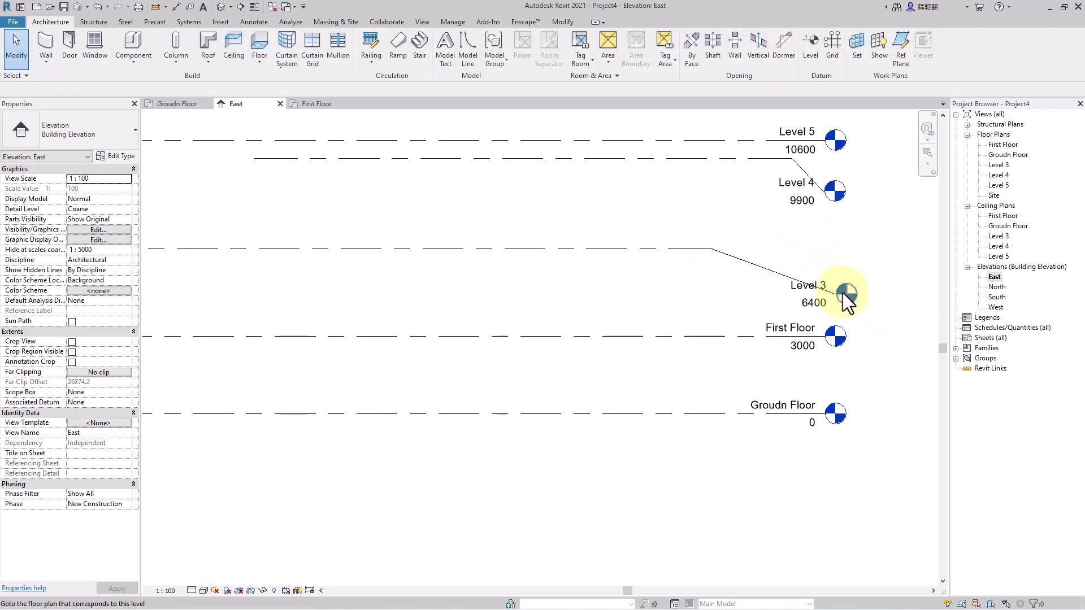
- Hide the bubble at the right end of Level 3 and show it again
left_click(779, 272)
left_click(889, 248)
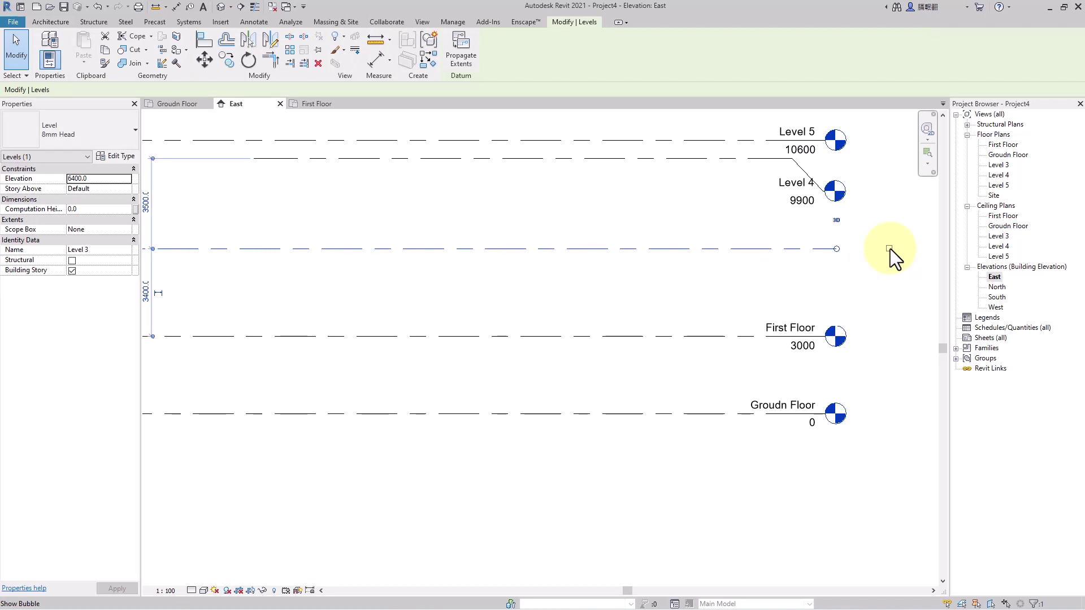
left_click(891, 248)
- Show the bubble at the left end of Level 3 as well, and deselect the level
middle_click_drag(892, 248, 754, 390)
scroll(502, 335, "down", 2)
scroll(448, 332, "up", 2)
left_click(440, 319)
left_click(412, 344)
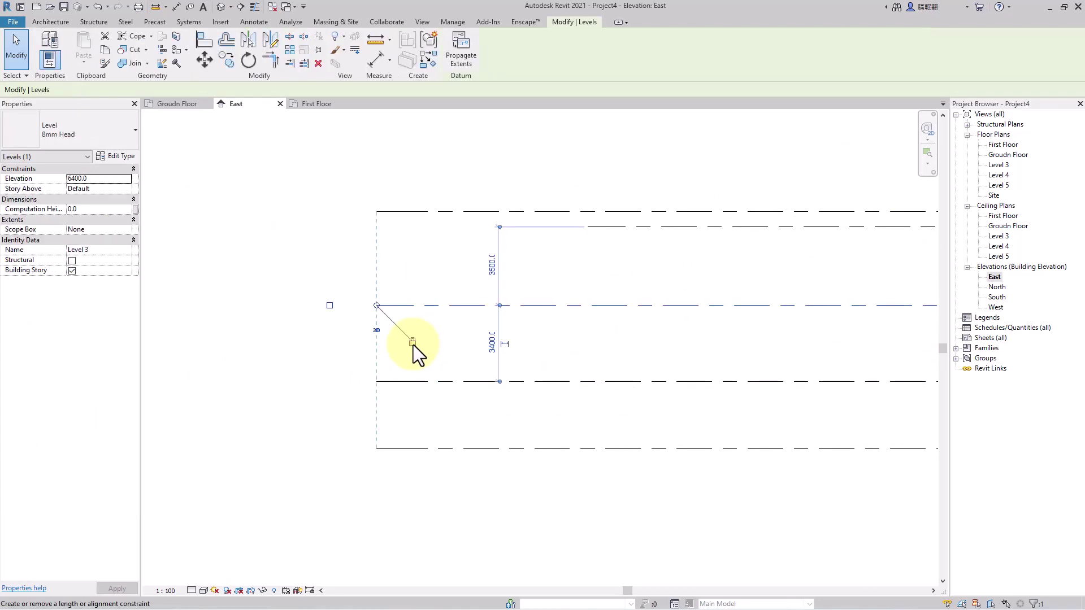
left_click(329, 305)
left_click(329, 305)
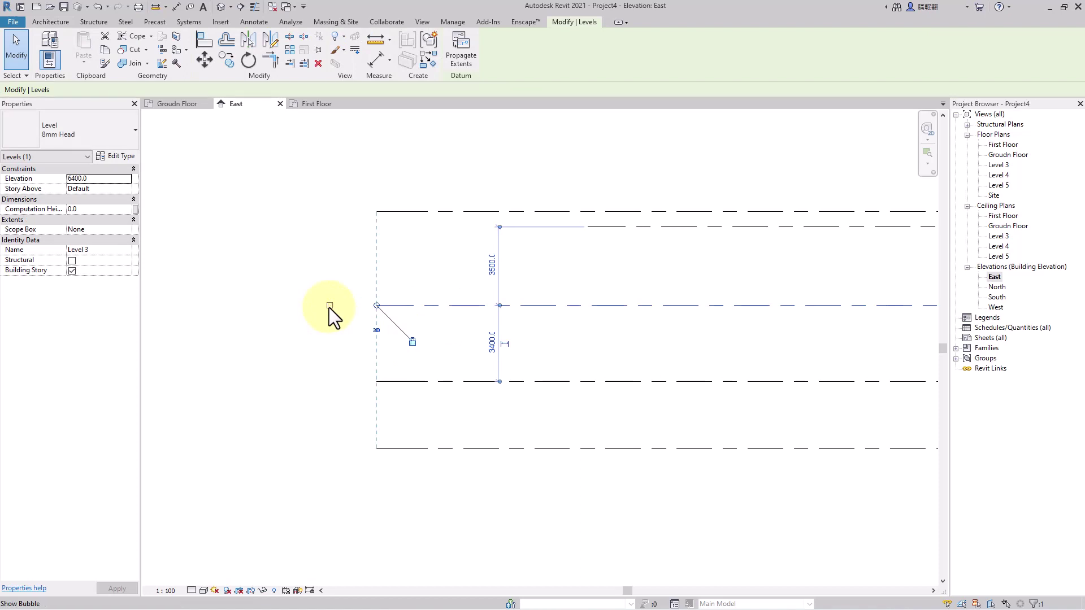
left_click(329, 305)
scroll(764, 330, "down", 2)
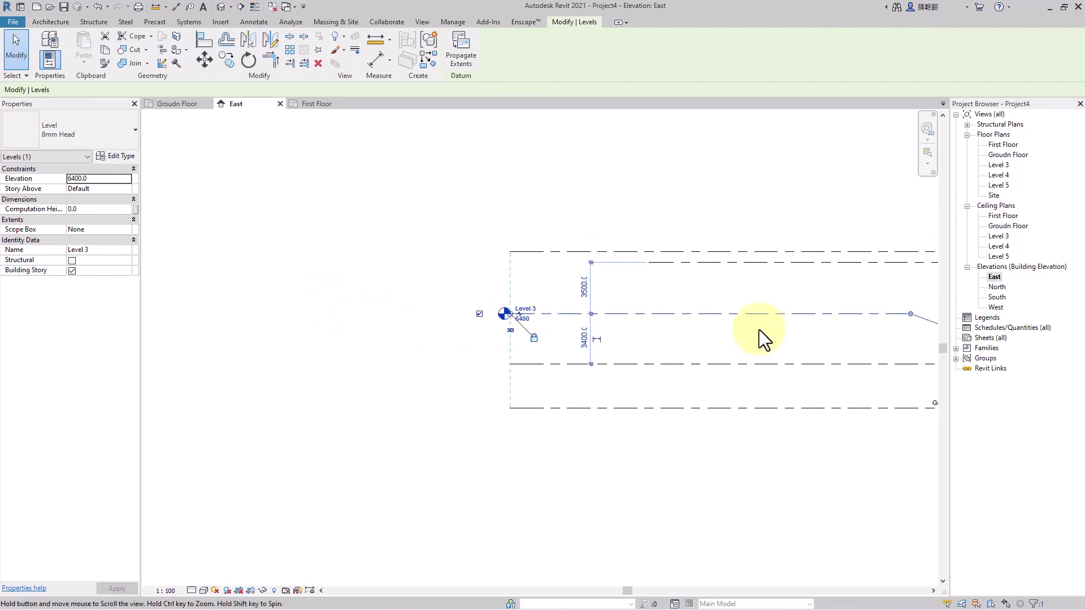
middle_click_drag(764, 331, 530, 348)
middle_click_drag(426, 294, 465, 307)
left_click(458, 303)
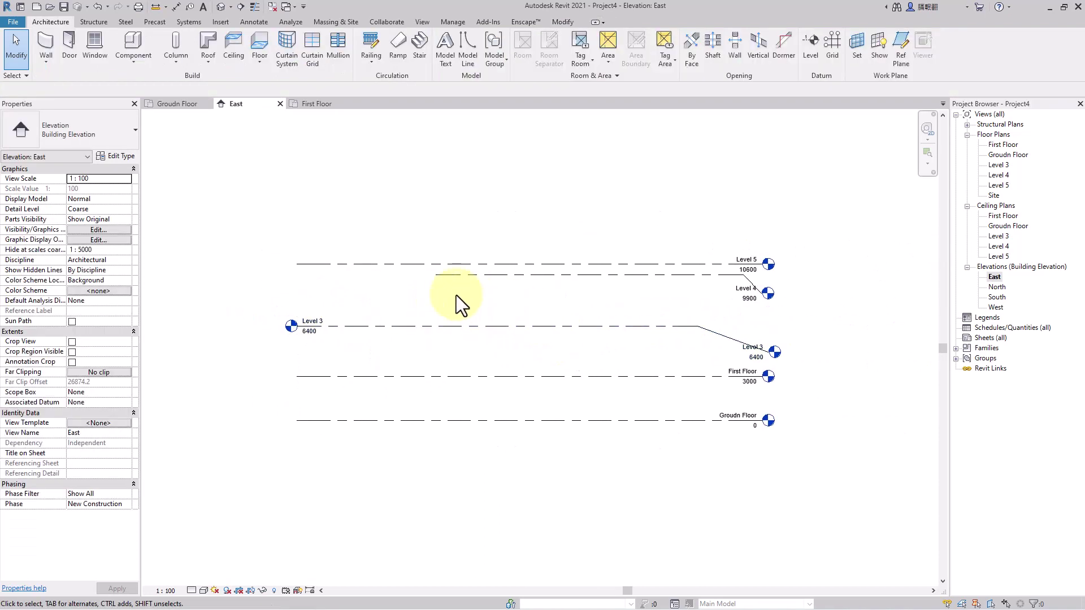
- Extend the left end of Level 4 to align with the left end of Level 5, and deselect it
left_click(445, 275)
left_click_drag(432, 275, 297, 278)
left_click(631, 226)
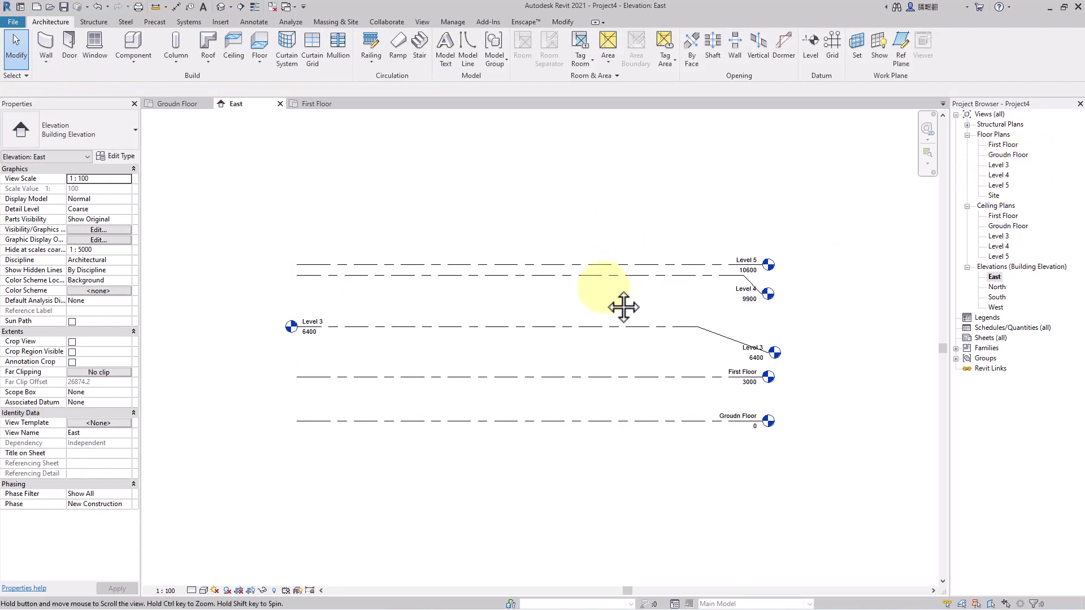
- Draw a new topmost level without a plan view at elevation 12600, with its right end aligned to the level heads below
middle_click_drag(598, 282, 636, 344)
scroll(568, 309, "up", 1)
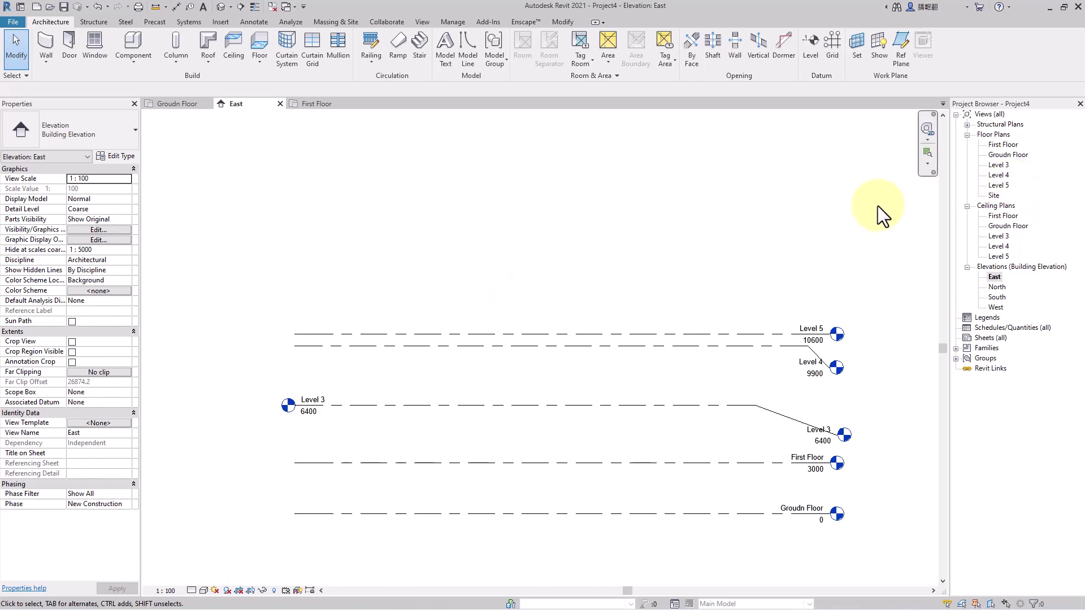
left_click(807, 50)
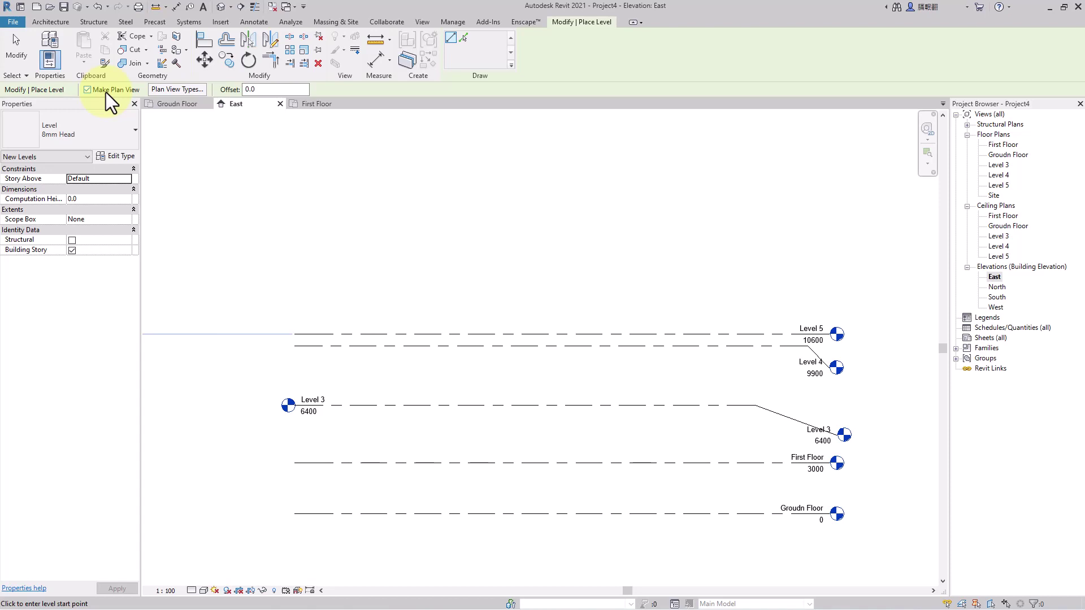
left_click(87, 90)
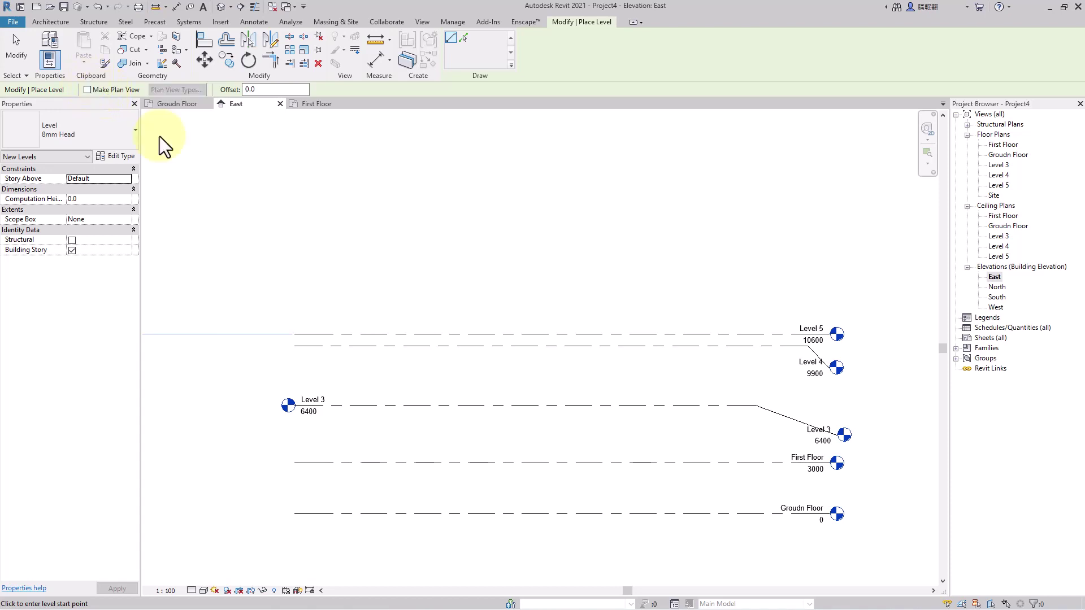
left_click(305, 300)
left_click(830, 298)
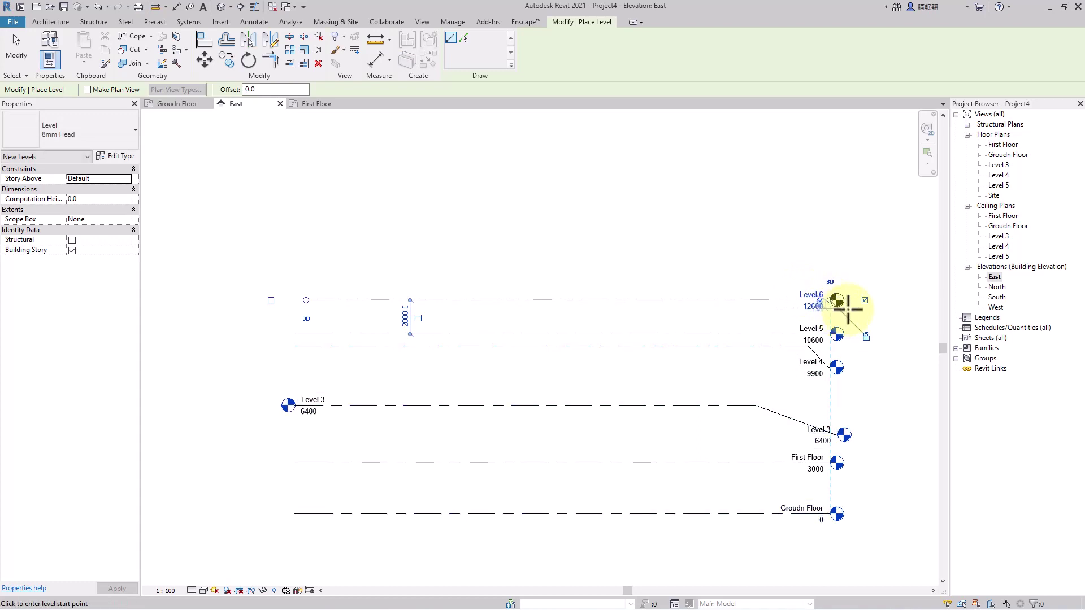
scroll(841, 303, "up", 2)
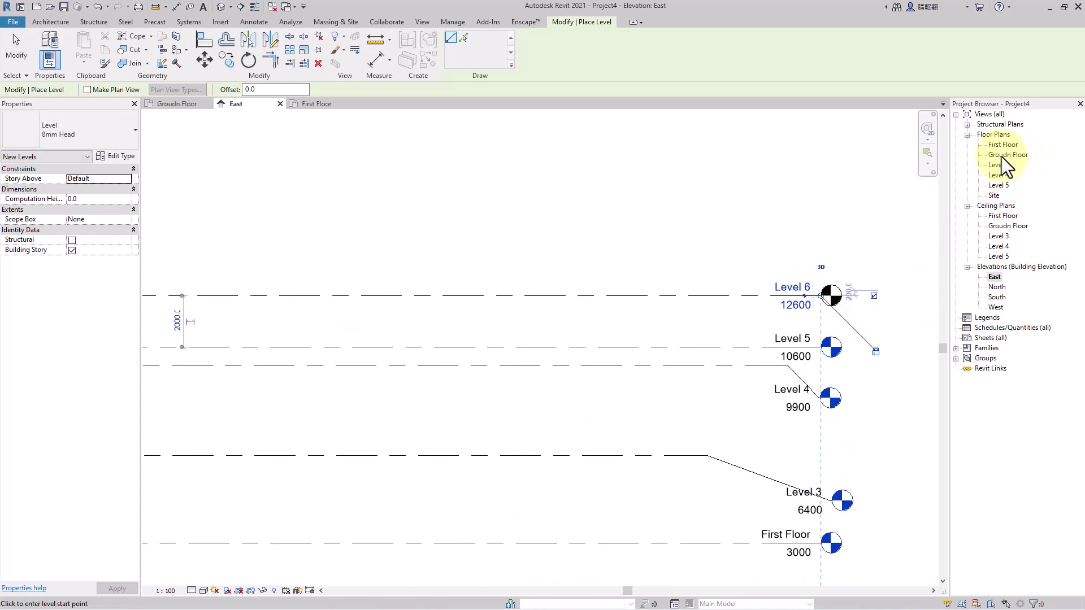
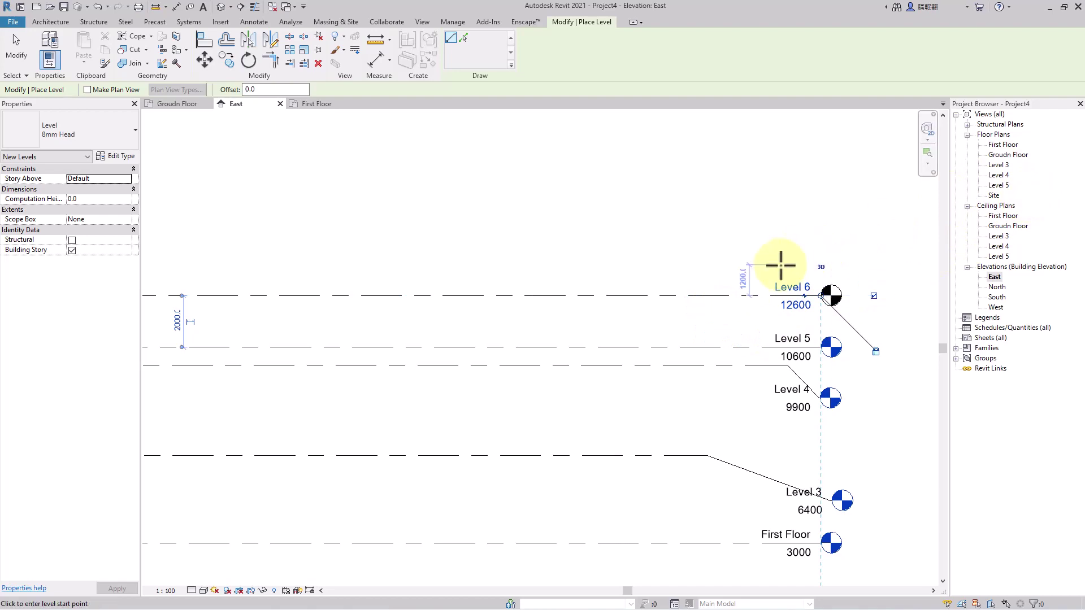
key("Escape")
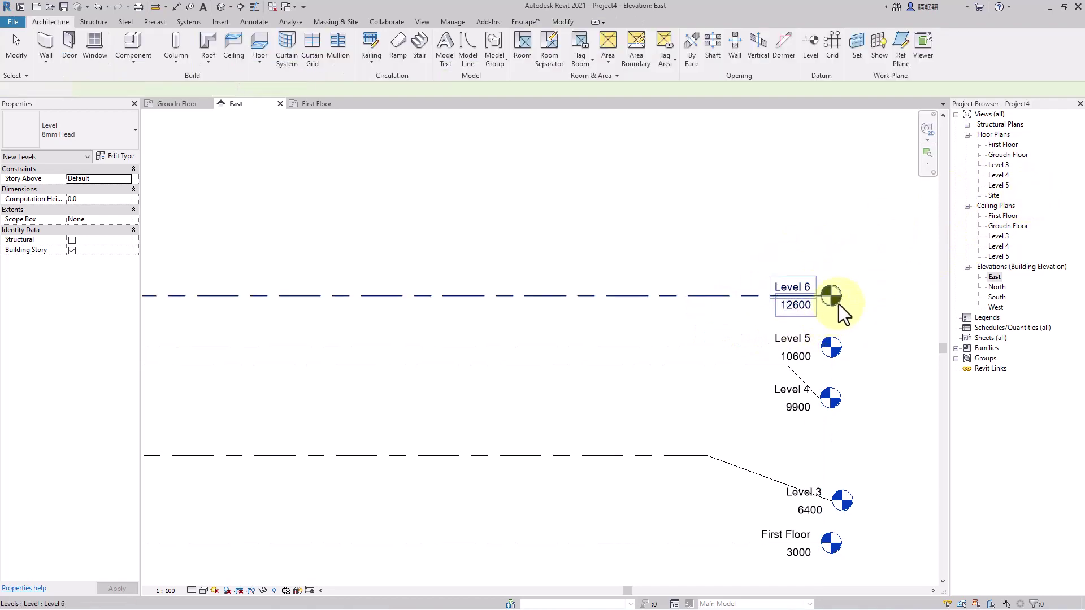
- Create a floor plan view for Level 6 and return to the East elevation
left_click(831, 299)
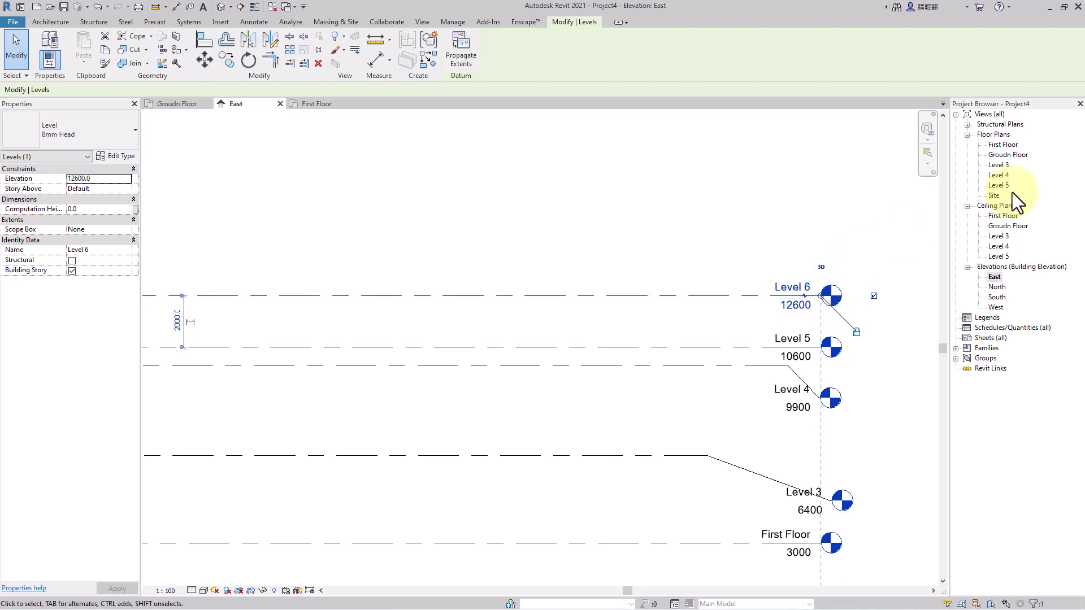
left_click(656, 266)
scroll(542, 344, "down", 1)
middle_click_drag(542, 345, 655, 371)
left_click(581, 337)
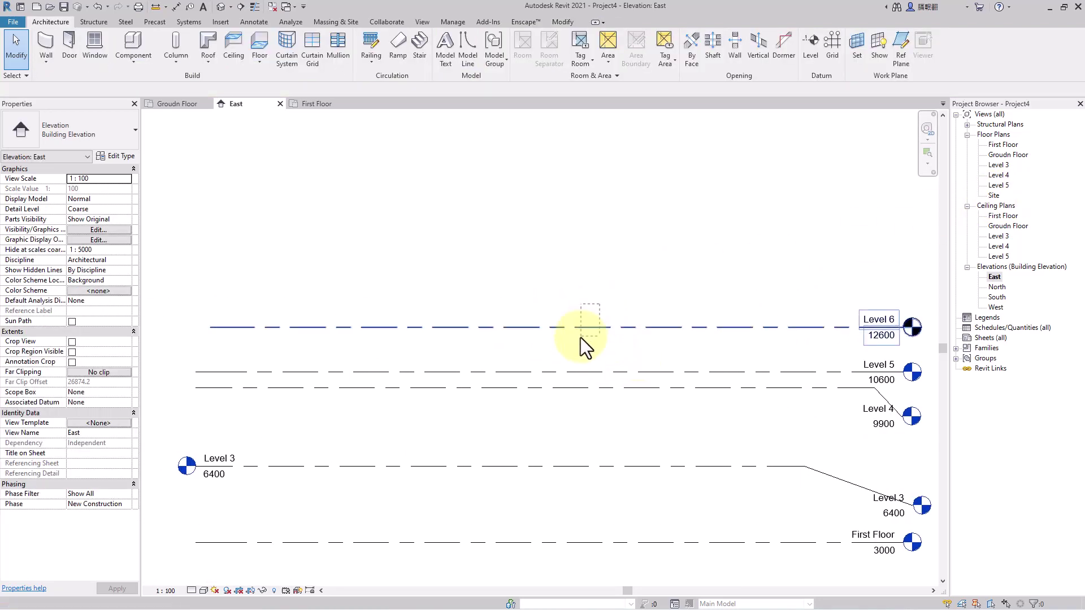
left_click(421, 22)
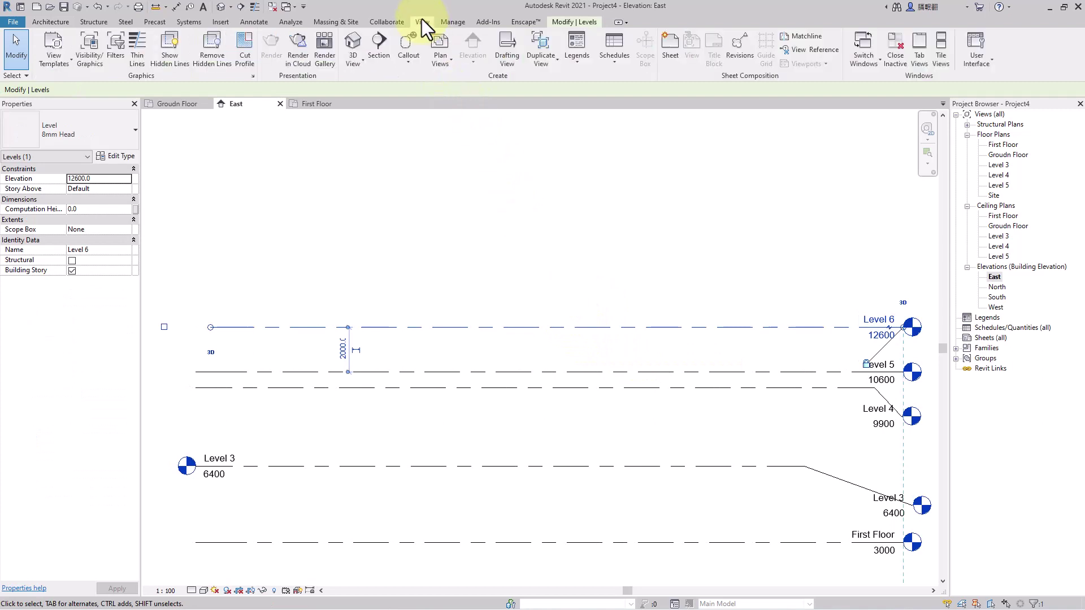
left_click(450, 62)
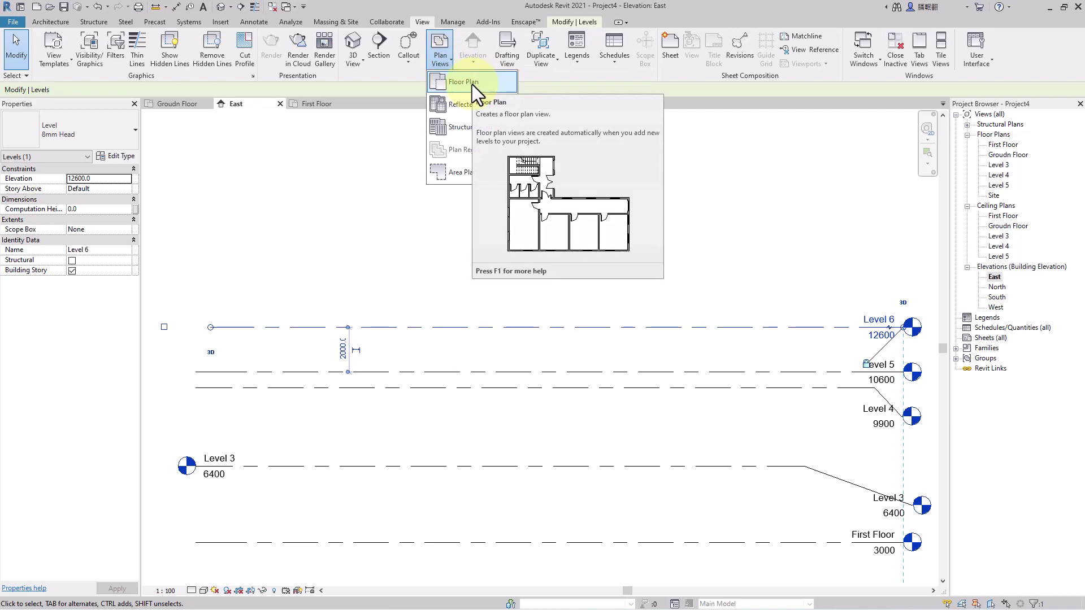
left_click(473, 84)
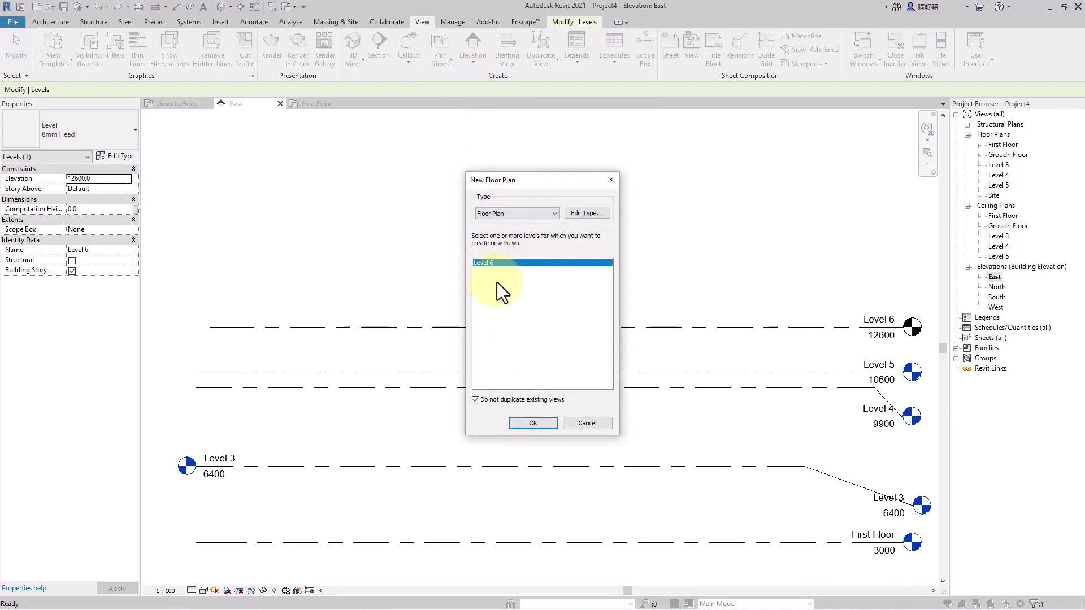
left_click(531, 425)
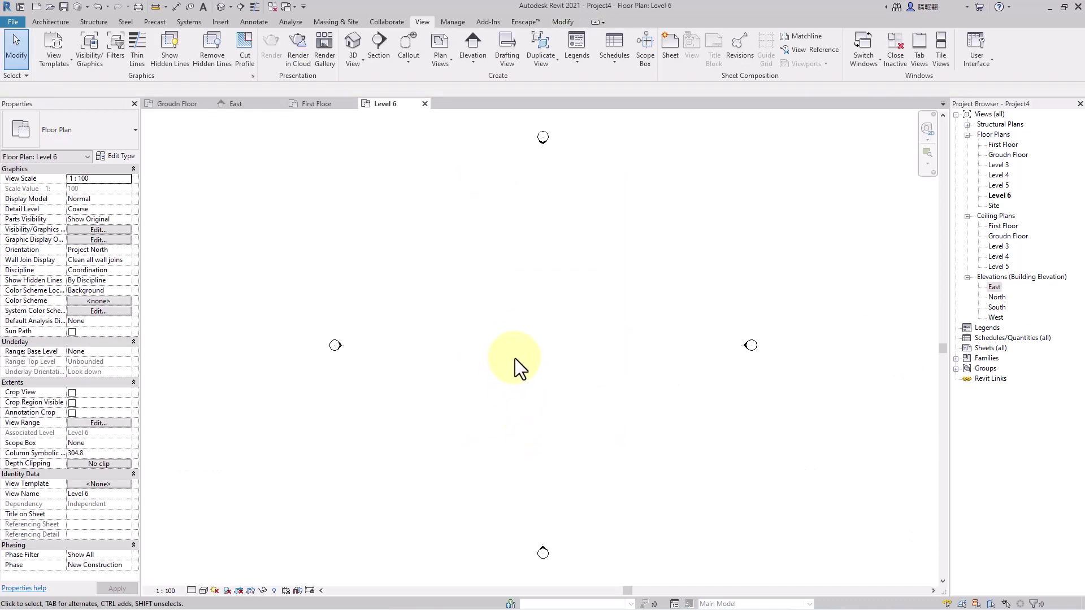
left_click(249, 107)
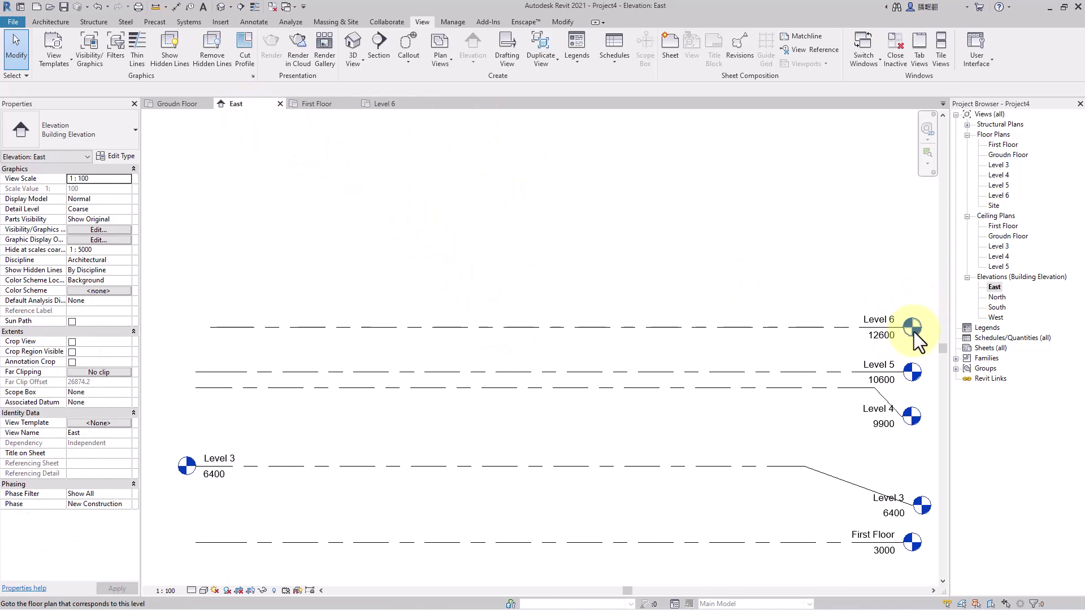
middle_click_drag(461, 314, 468, 321)
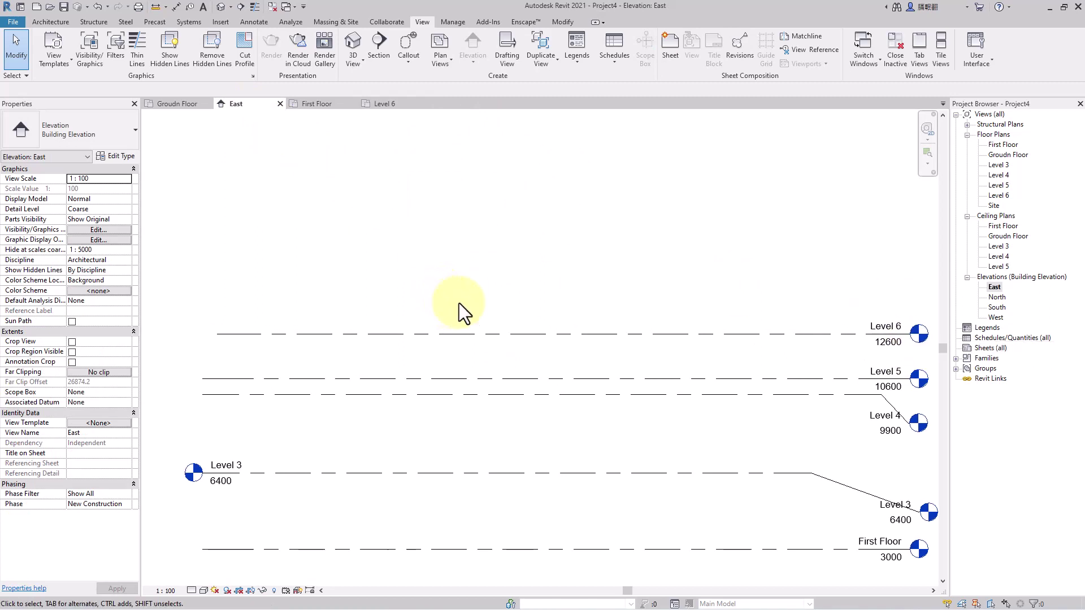
- Start adding a level with plan view creation enabled, restricting the view types to create to Floor Plan only
scroll(571, 355, "down", 1)
middle_click_drag(574, 373, 586, 395)
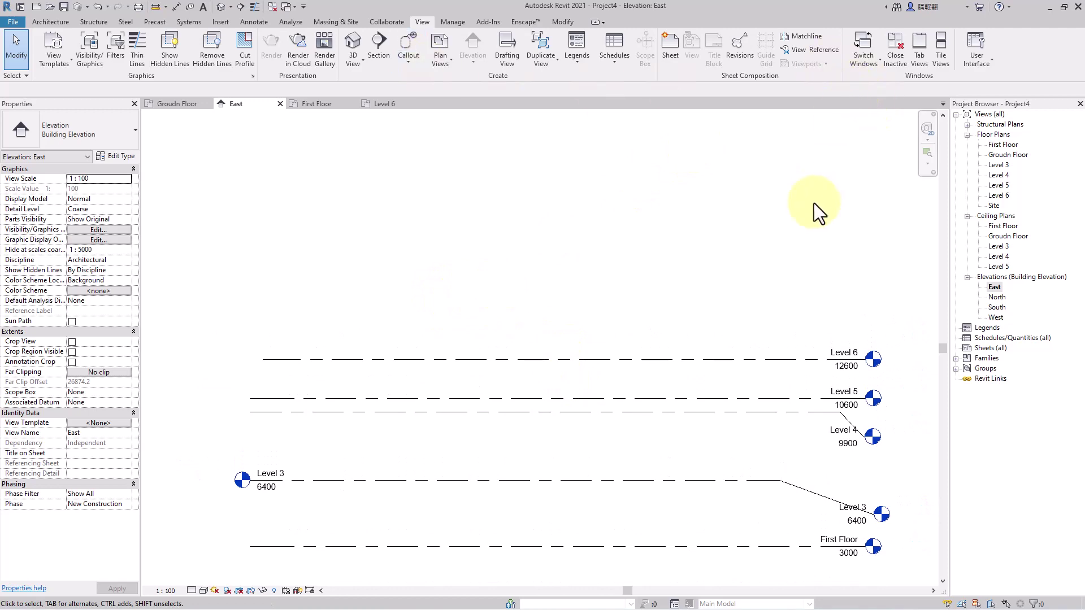
left_click(49, 22)
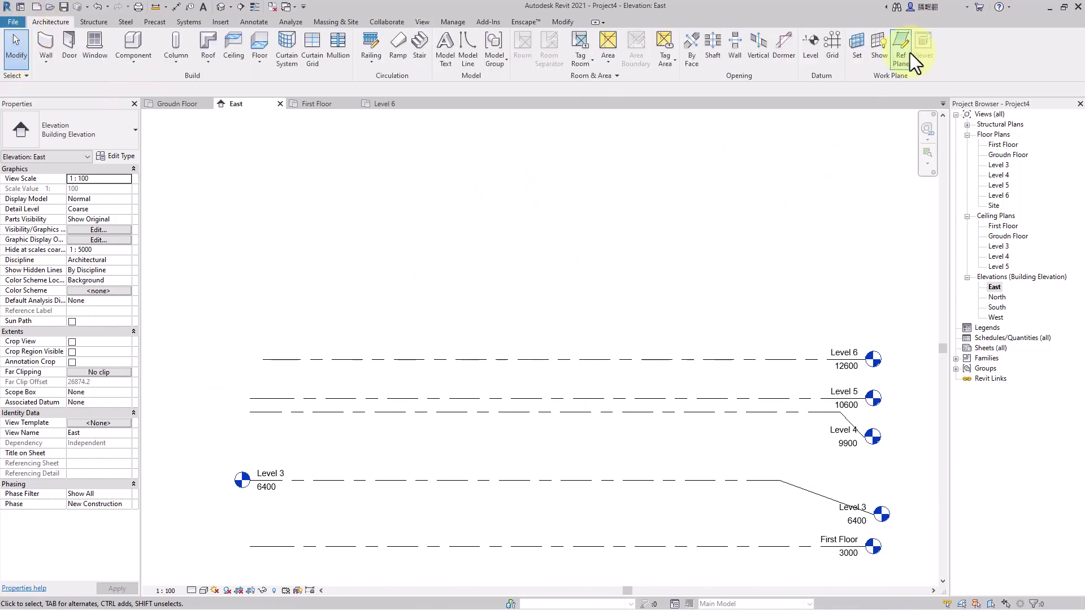
left_click(811, 46)
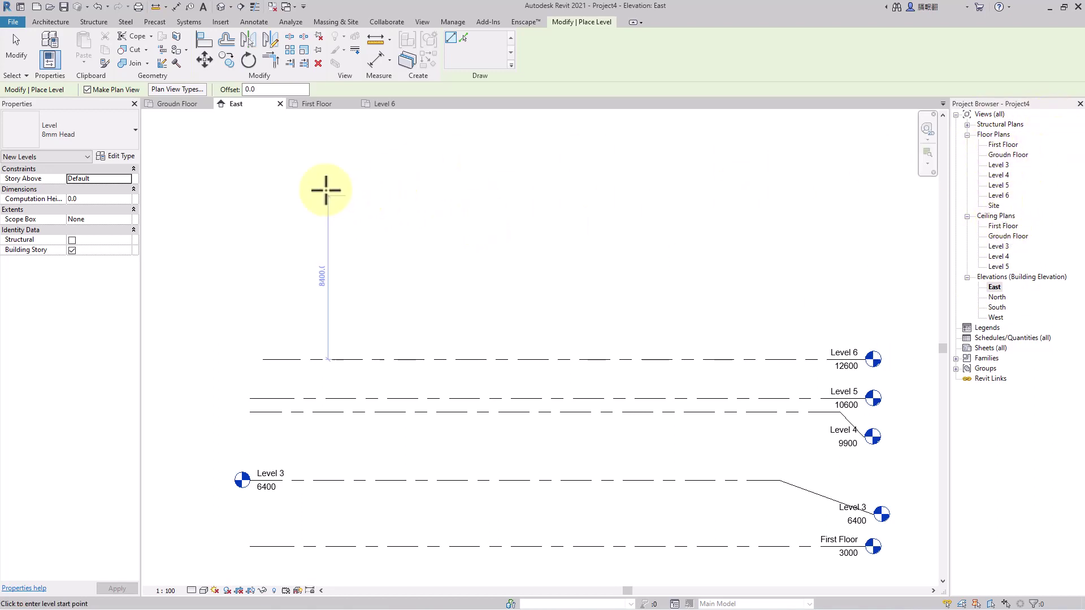
left_click(184, 90)
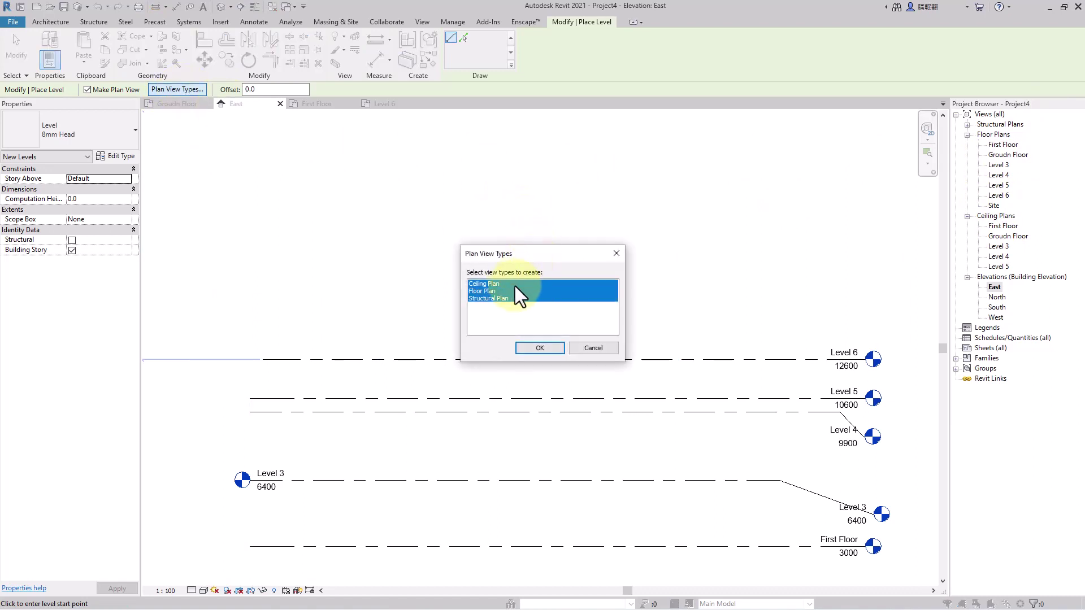
left_click(491, 298)
left_click(491, 283)
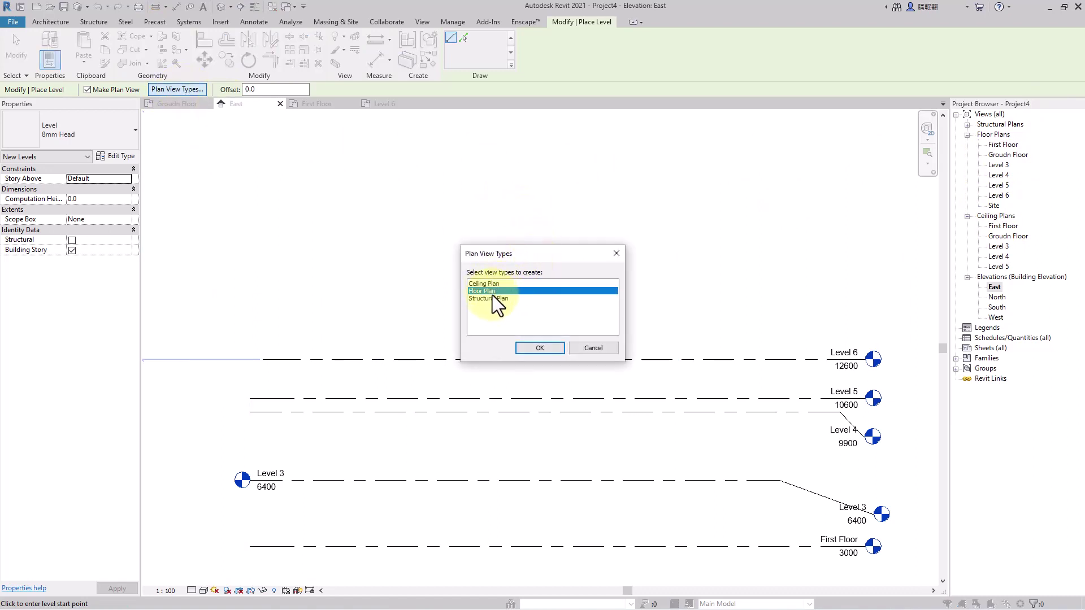
left_click(489, 299)
left_click(489, 297)
left_click(539, 348)
- Draw a level above Level 6 at elevation 14800, ending near the level heads below, and finish placing levels
left_click(255, 315)
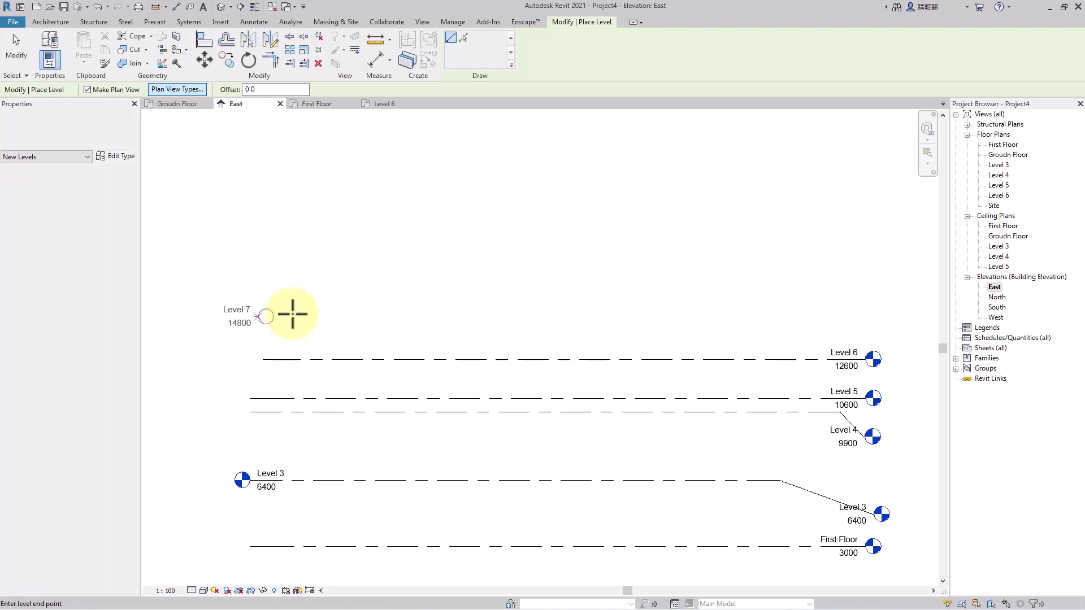
left_click(862, 316)
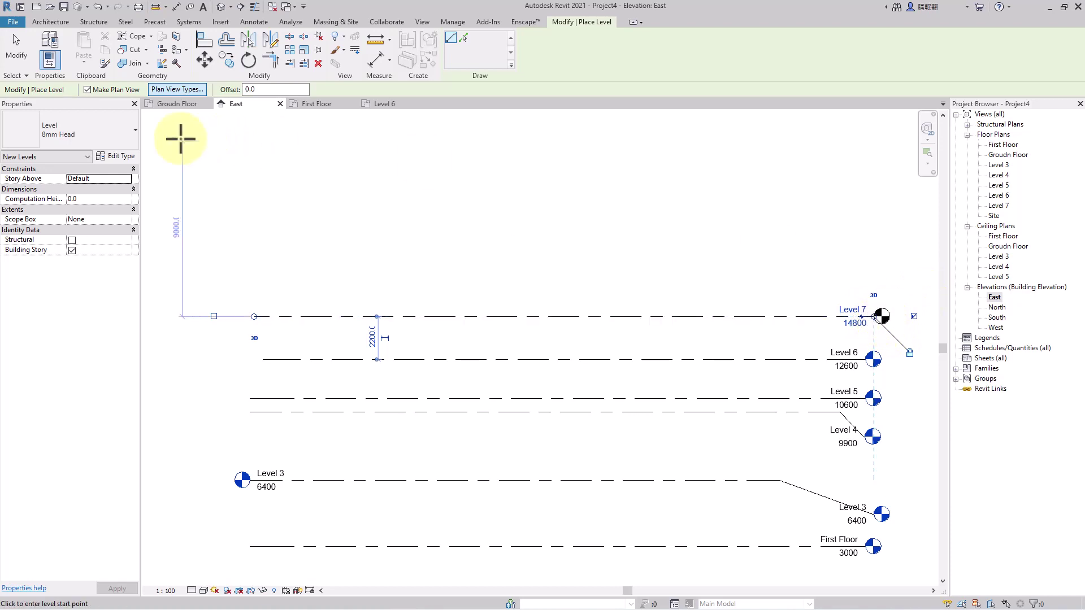
right_click(803, 276)
left_click(701, 267)
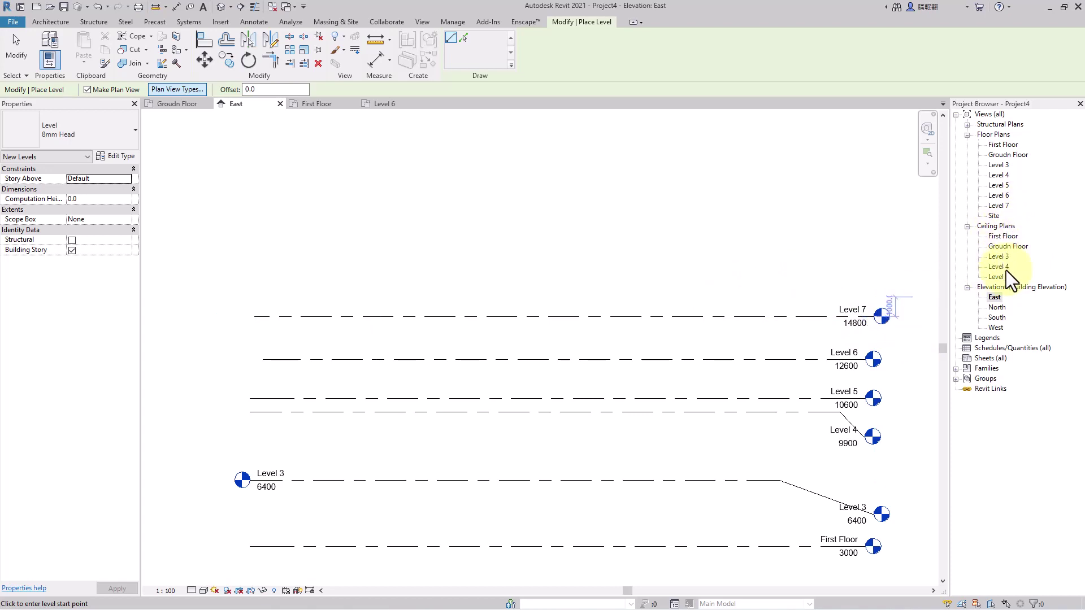
scroll(381, 332, "down", 1)
middle_click_drag(417, 332, 399, 264)
key("Escape")
key("Escape")
- Delete Level 4 together with its associated plan views
left_click(734, 353)
scroll(803, 391, "up", 1)
left_click(798, 383)
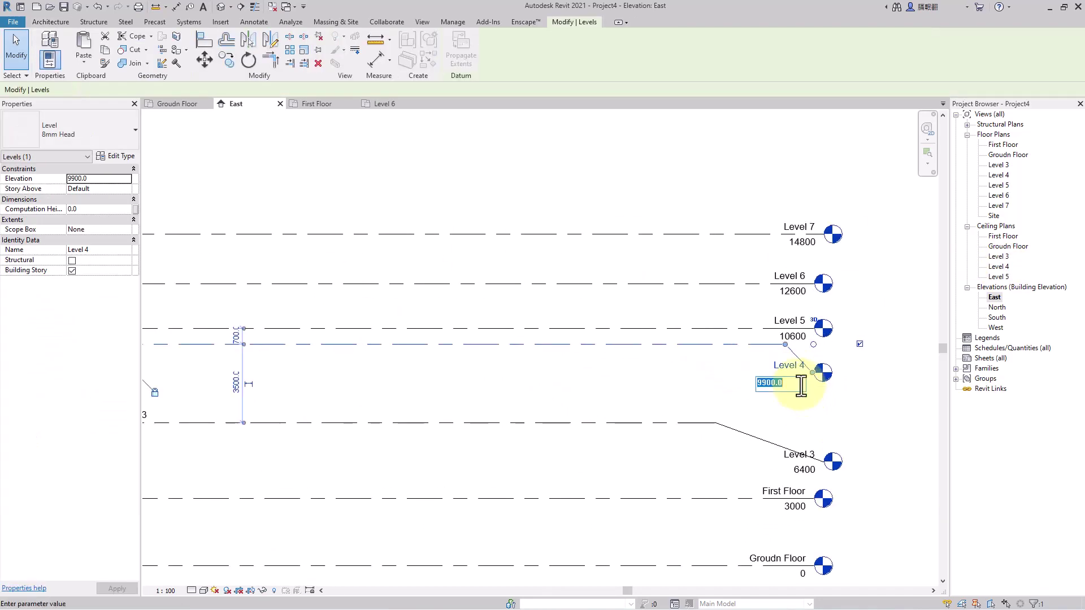
left_click(797, 346)
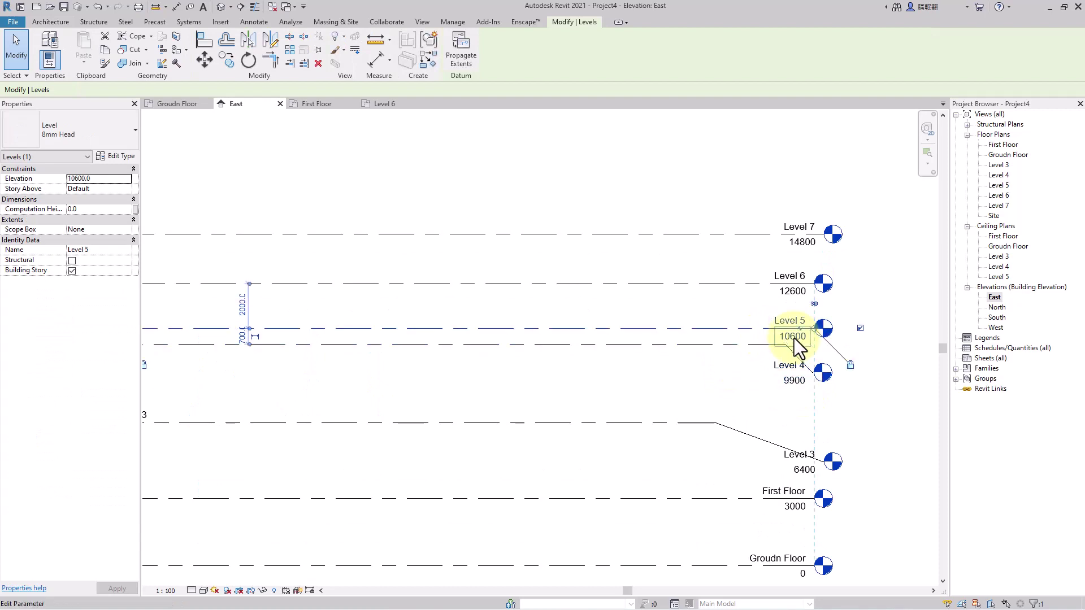
left_click(780, 348)
left_click(730, 343)
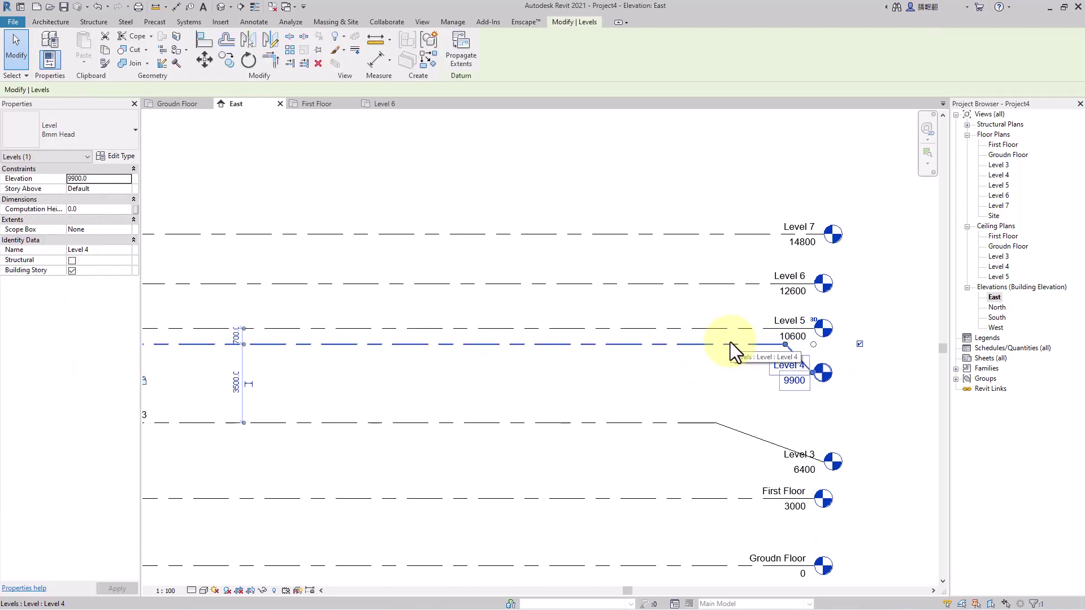
key("Delete")
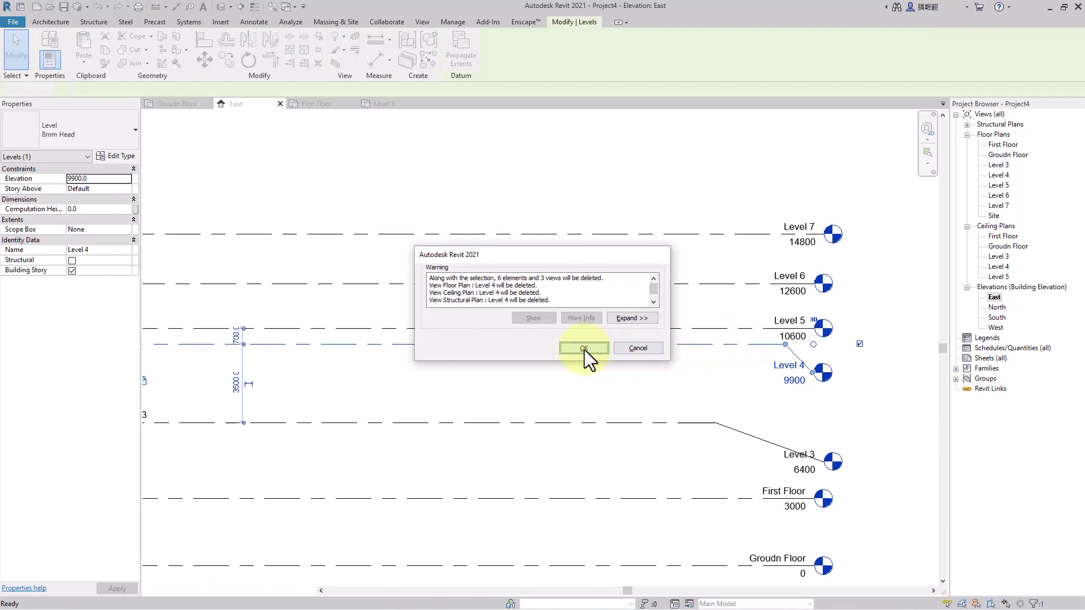
left_click(584, 347)
- Delete Level 5 and Level 3 together with their associated views
left_click(643, 330)
key("Delete")
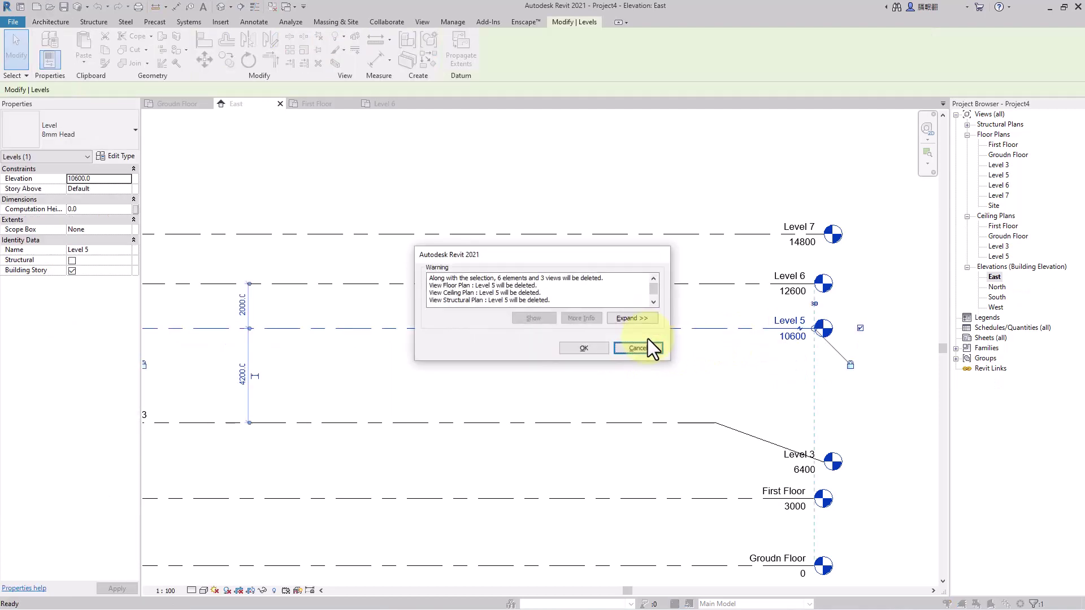
left_click(601, 344)
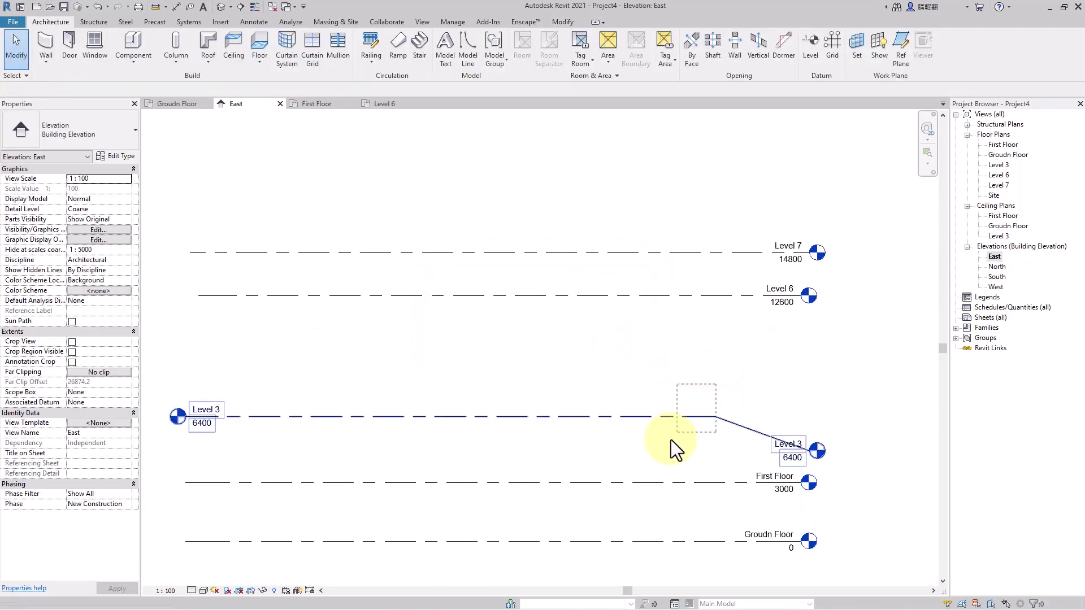
left_click(673, 436)
key("Delete")
left_click(588, 347)
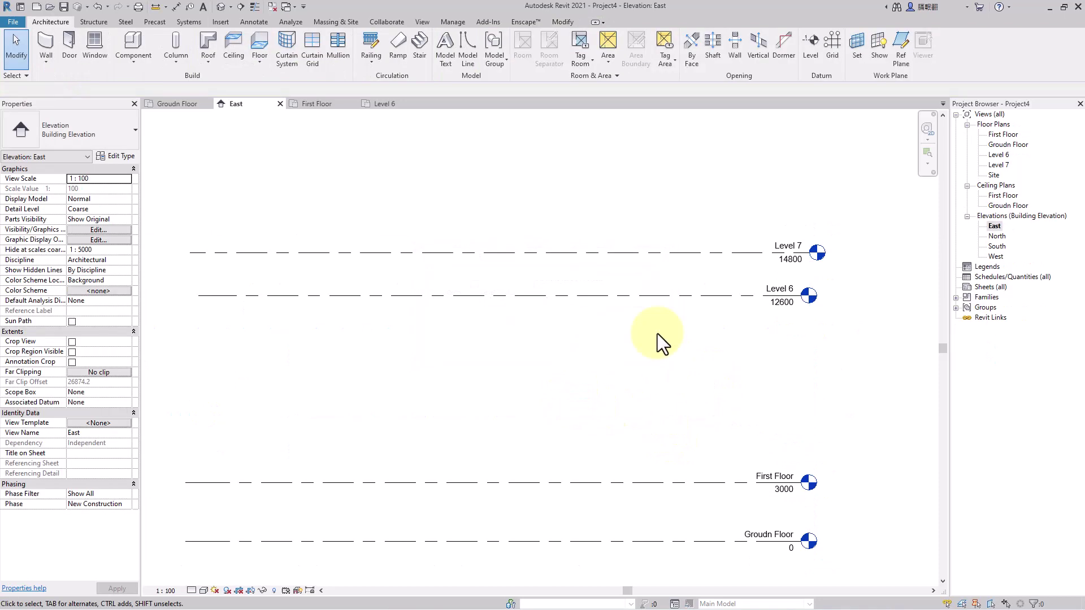
- Delete the two topmost levels, Level 6 and Level 7, together with their associated plan views
left_click_drag(859, 222, 695, 341)
key("Delete")
left_click(601, 347)
scroll(552, 383, "down", 2)
middle_click_drag(558, 413, 641, 353)
scroll(645, 411, "up", 1)
middle_click_drag(722, 380, 690, 368)
scroll(690, 367, "up", 1)
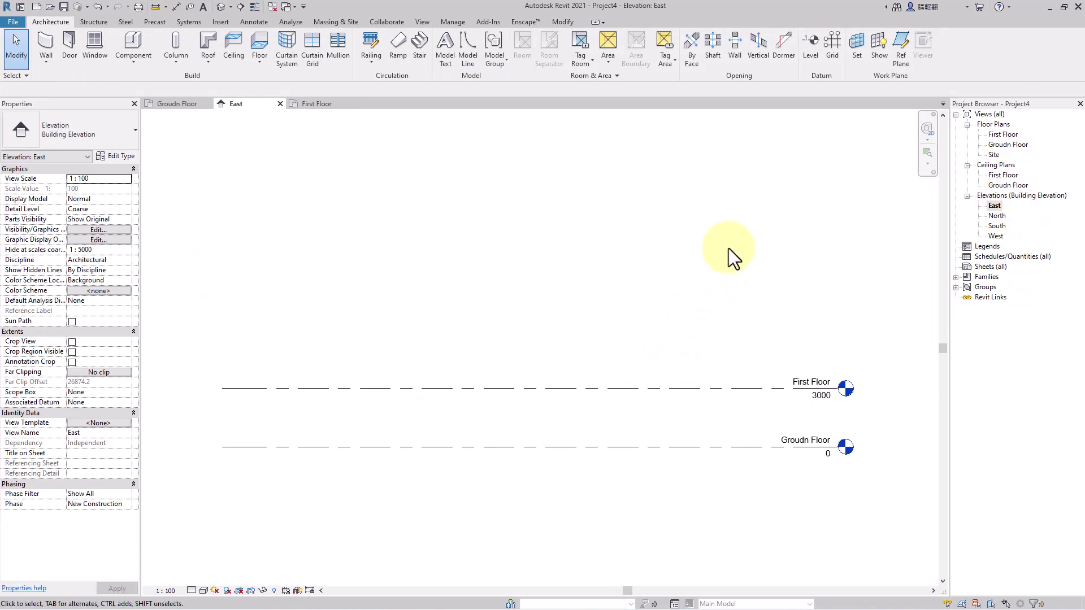
- Using Pick Lines with a 4000 offset, add levels at 7000 and 11000 above First Floor and one at -4000 below the ground floor
left_click(811, 42)
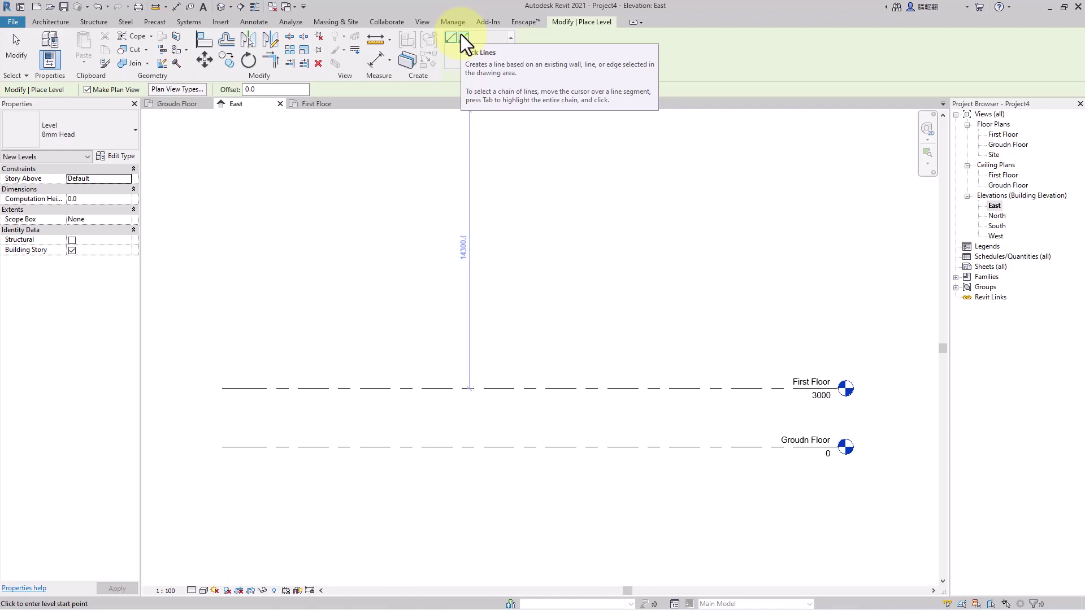
left_click(461, 36)
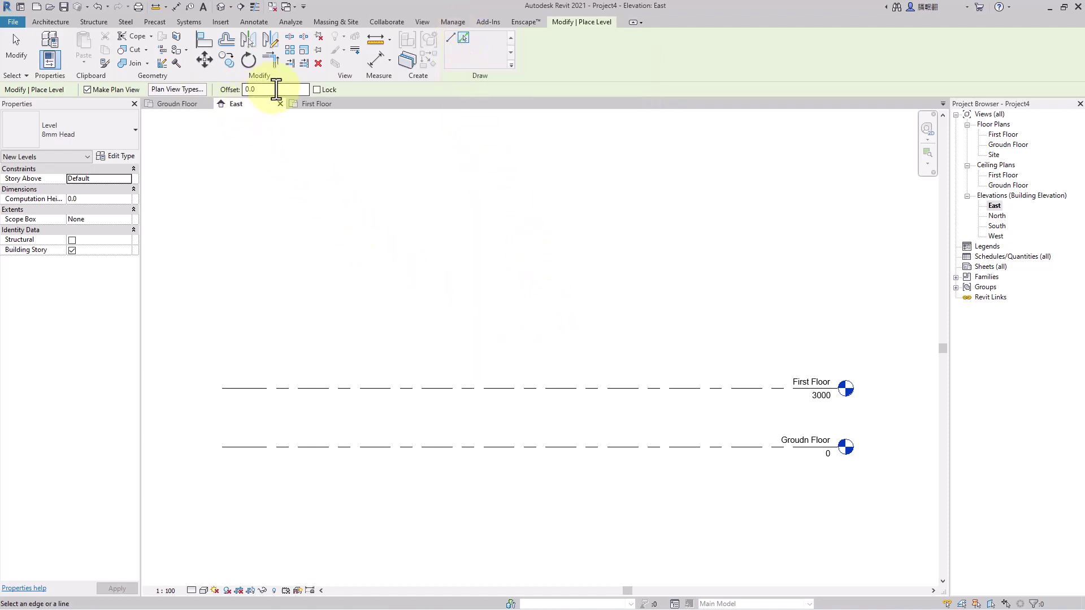
left_click_drag(276, 89, 226, 93)
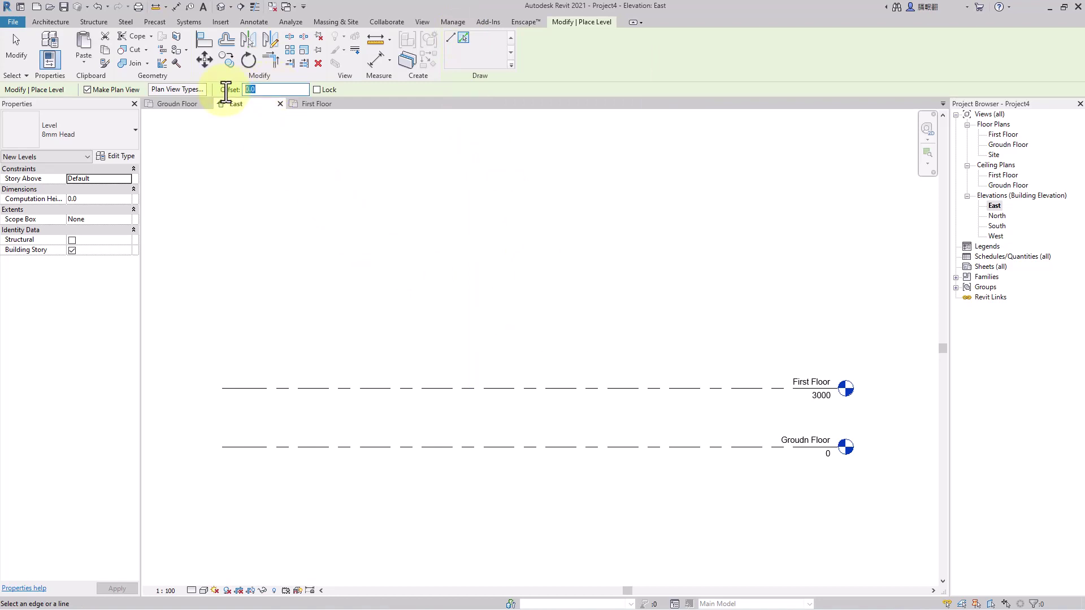
type("4000")
left_click(436, 386)
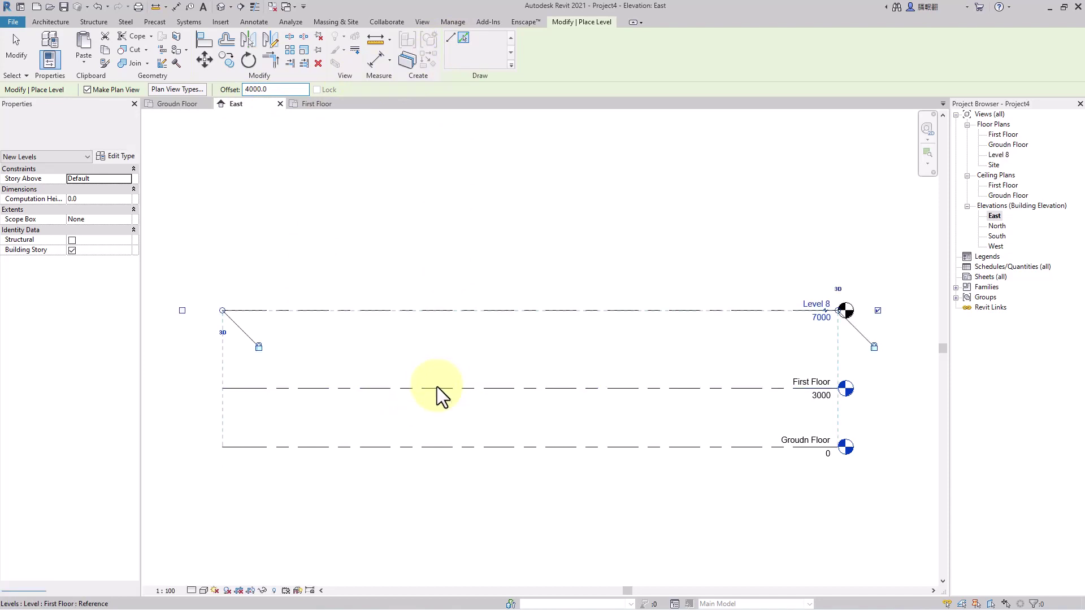
left_click(450, 309)
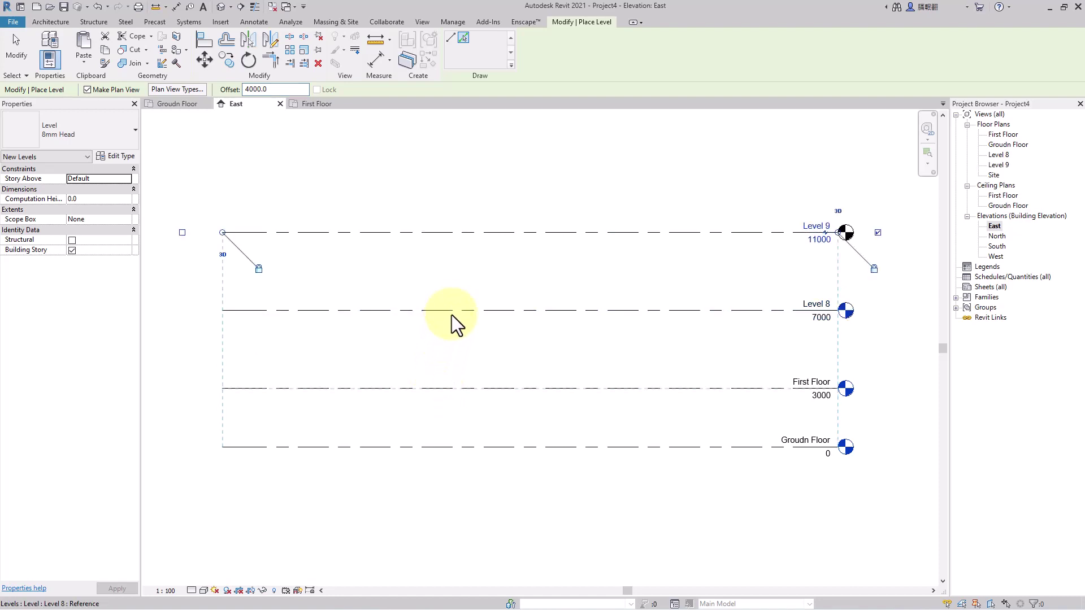
left_click(463, 448)
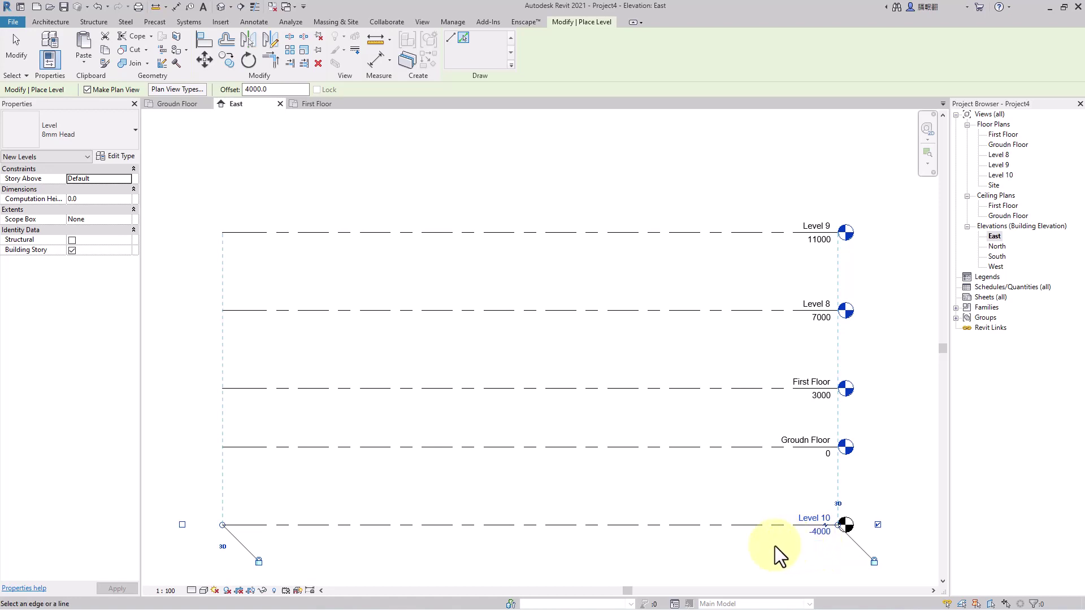
- Add four more levels at 4000 offsets above the 11000 level, up to elevation 27000, and finish placing levels
middle_click_drag(596, 378, 630, 431)
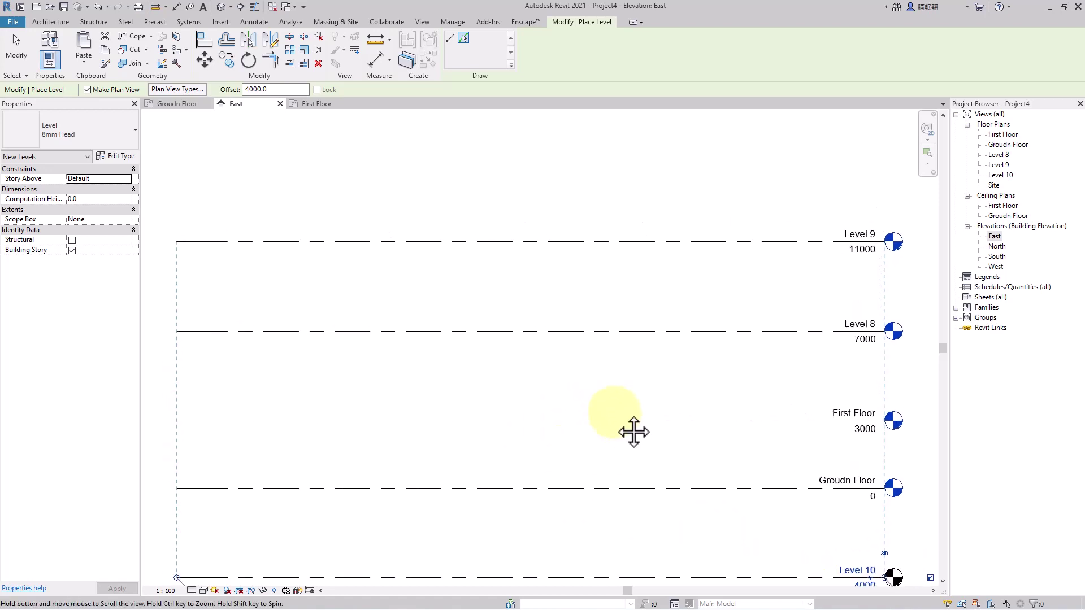
left_click(544, 239)
scroll(596, 183, "down", 1)
middle_click_drag(615, 257, 620, 296)
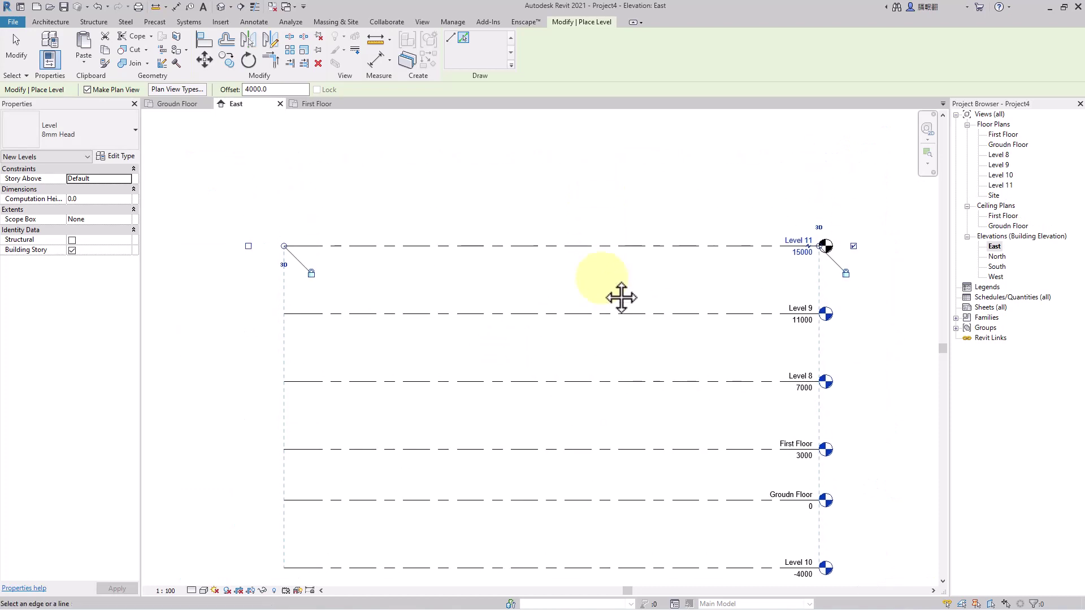
left_click(605, 246)
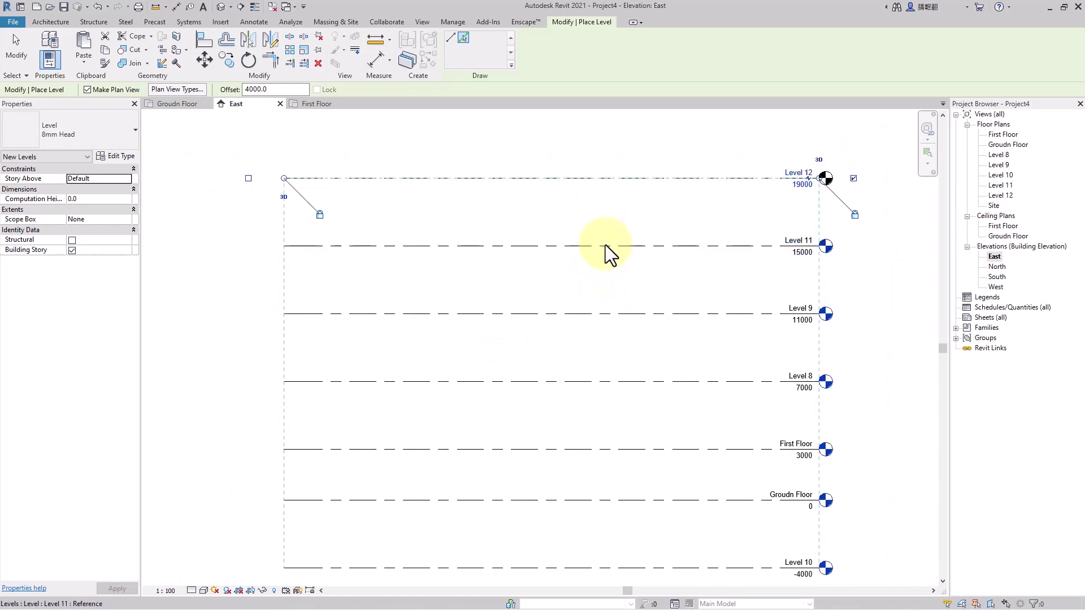
left_click(598, 177)
scroll(599, 178, "down", 1)
middle_click_drag(640, 248, 651, 362)
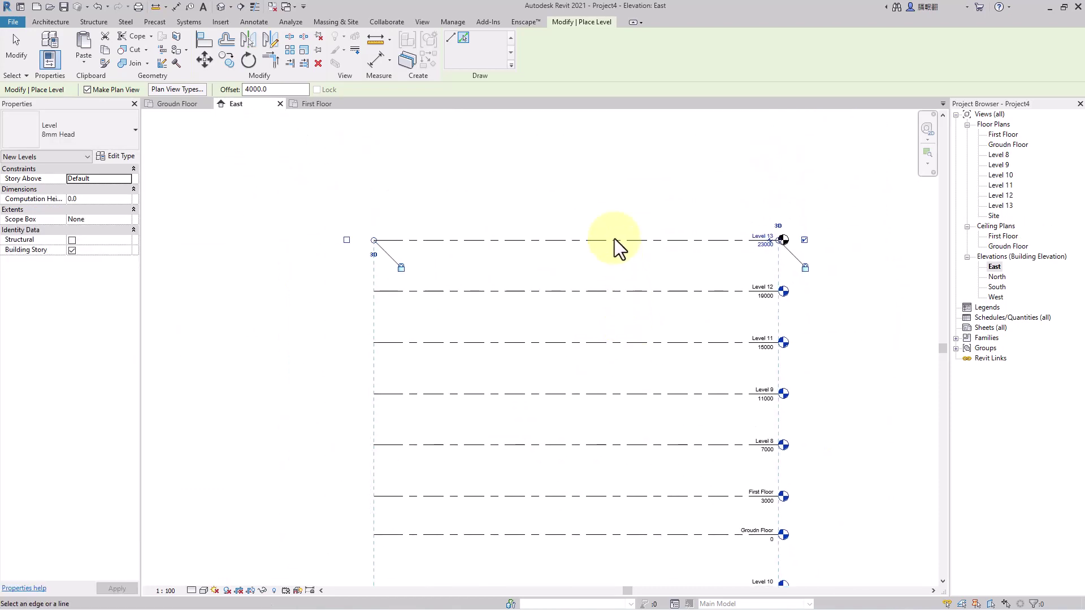
left_click(618, 240)
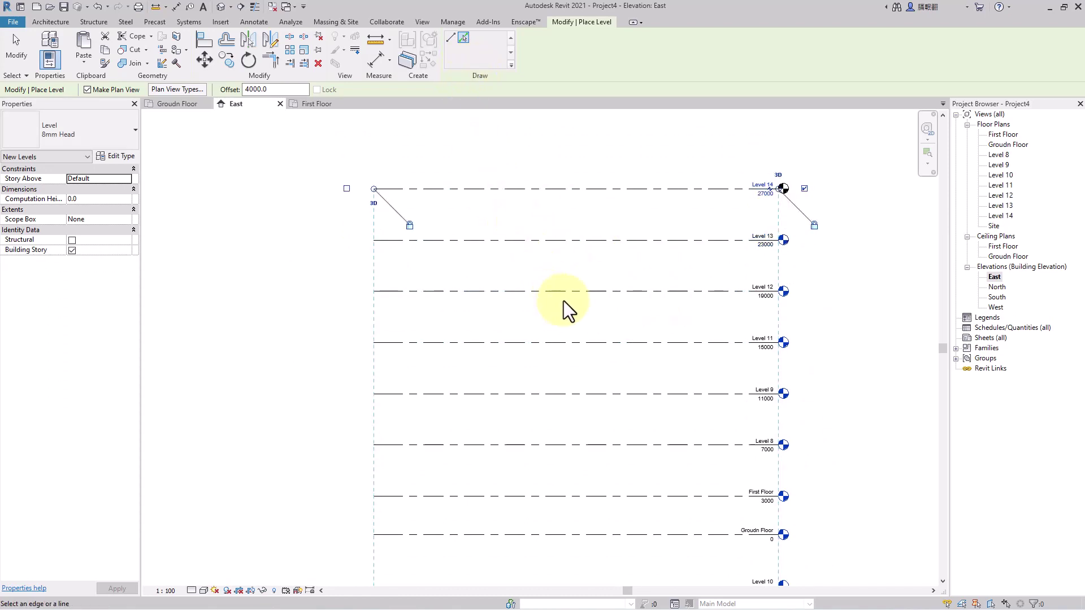
key("Escape")
key("Escape")
- Copy Level 14 vertically upward by 4000 from its left endpoint to create a level at elevation 31000
scroll(572, 291, "down", 2)
middle_click_drag(571, 291, 588, 322)
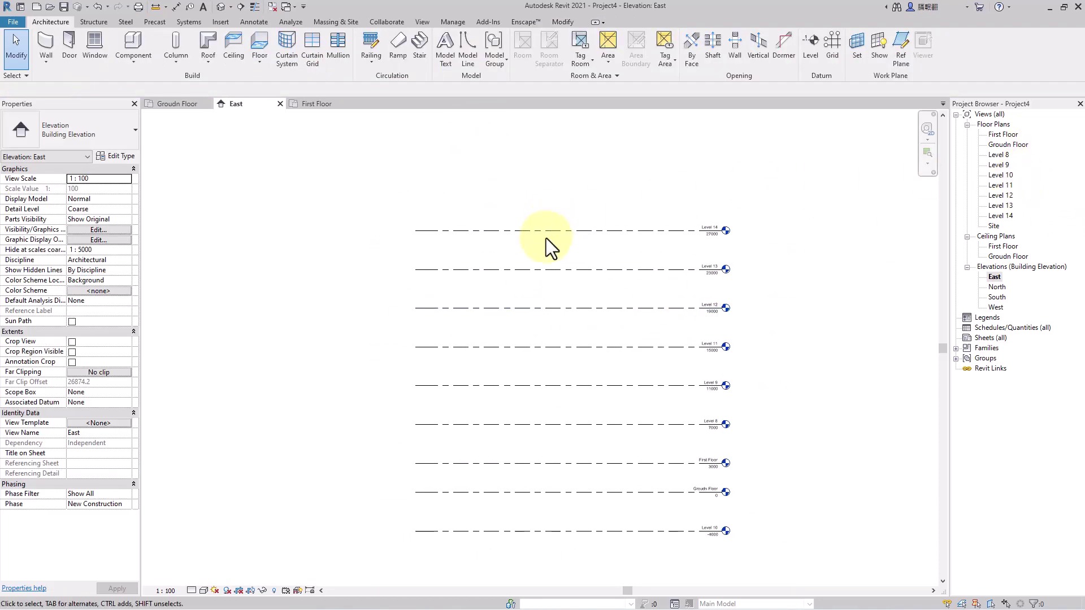
scroll(537, 293, "up", 3)
middle_click_drag(537, 300, 469, 325)
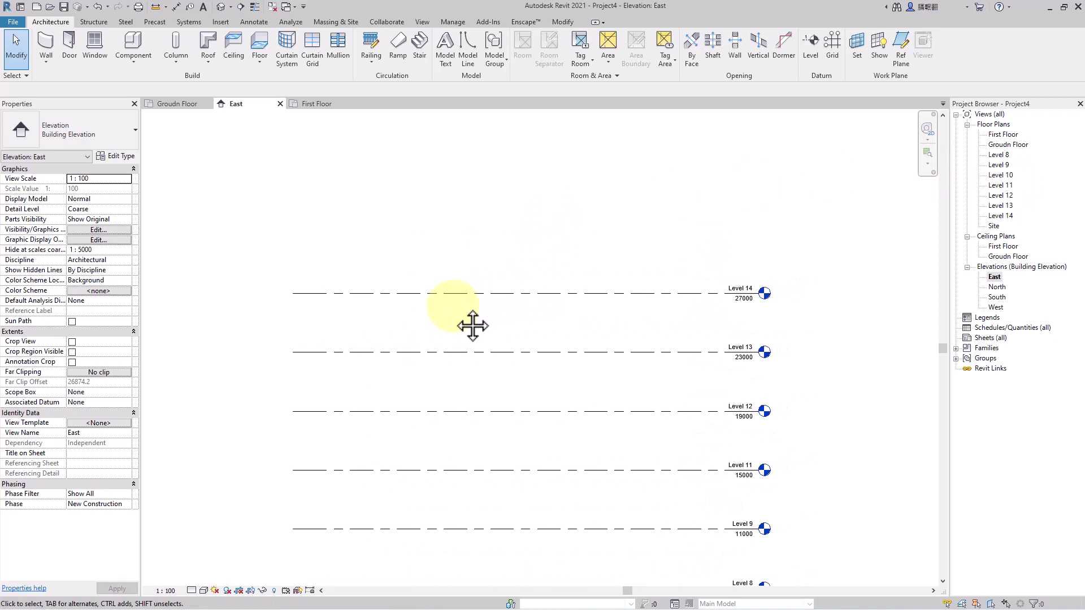
scroll(362, 301, "up", 1)
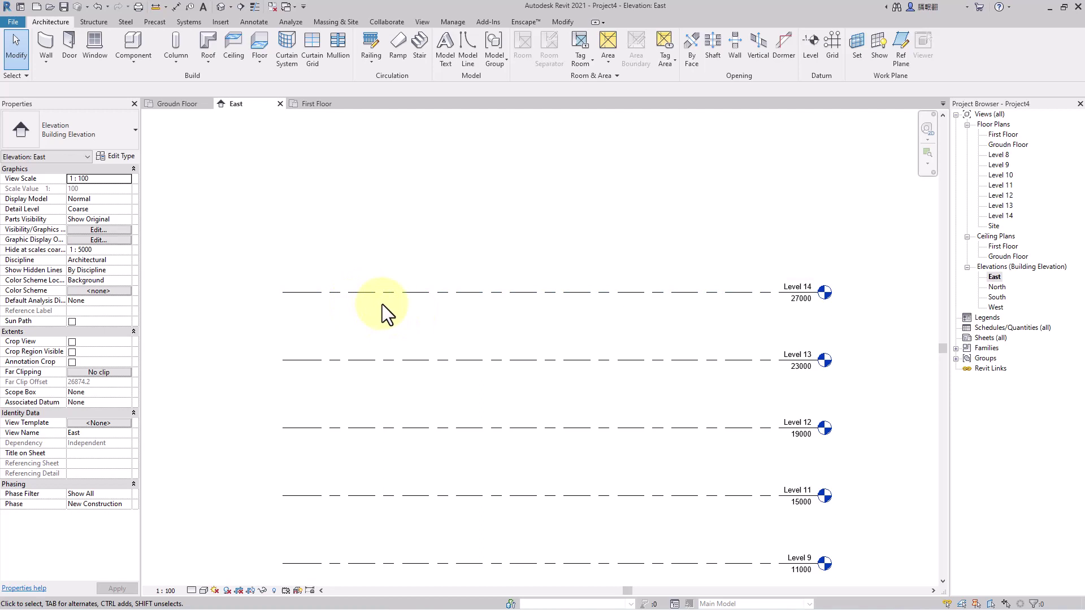
left_click(560, 24)
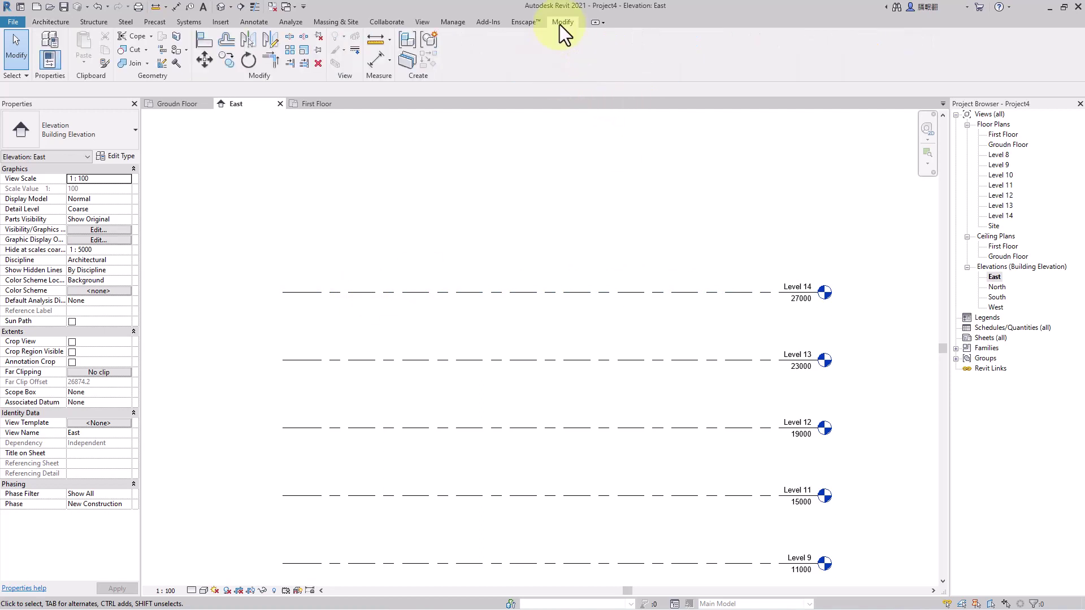
left_click(222, 60)
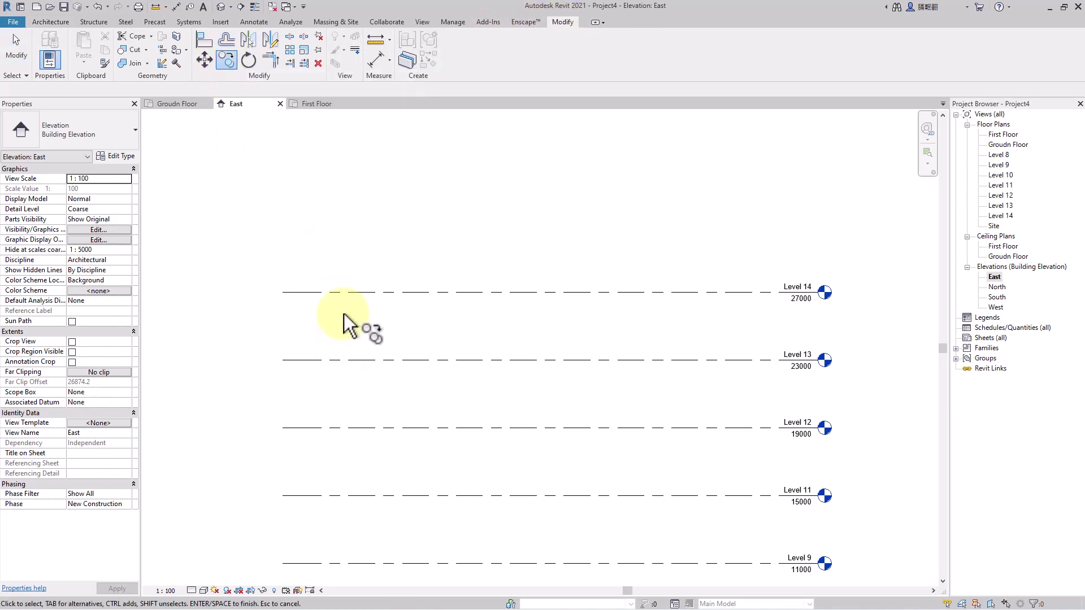
left_click(285, 293)
key("Return")
left_click(285, 294)
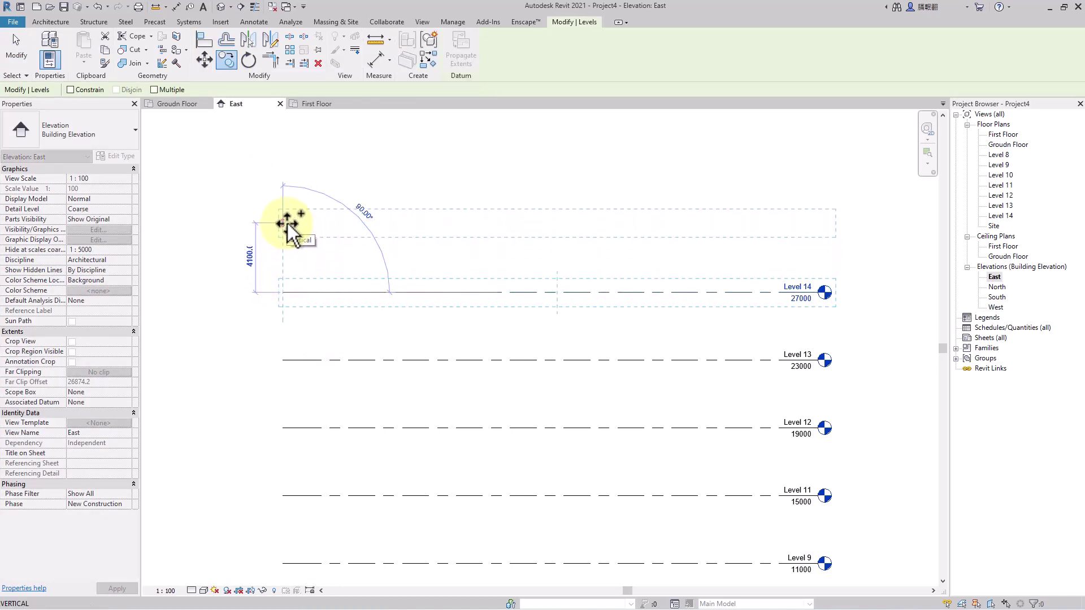
type("4000")
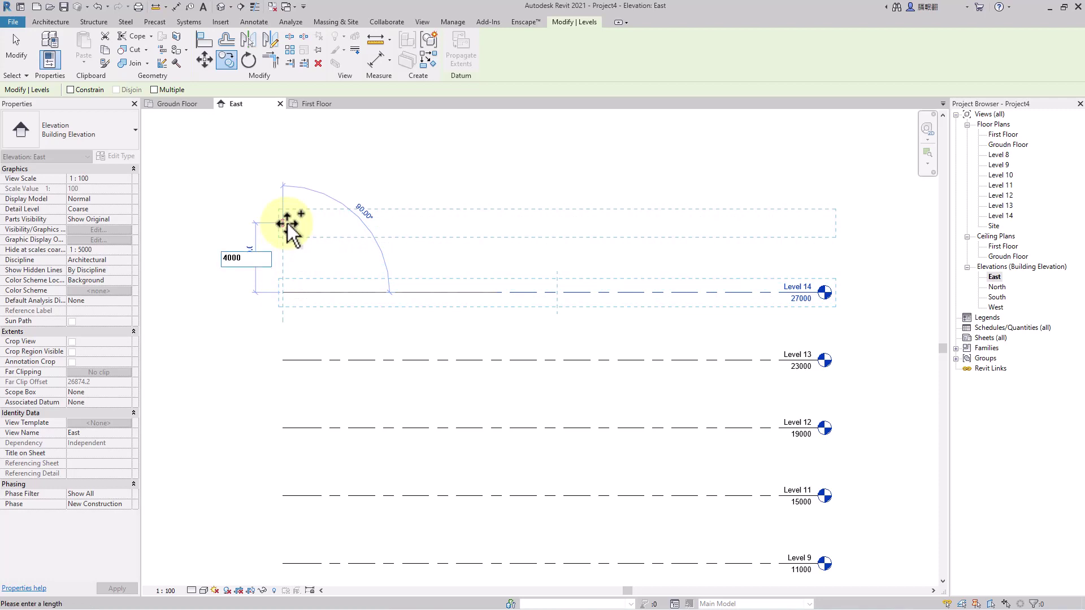
key("Return")
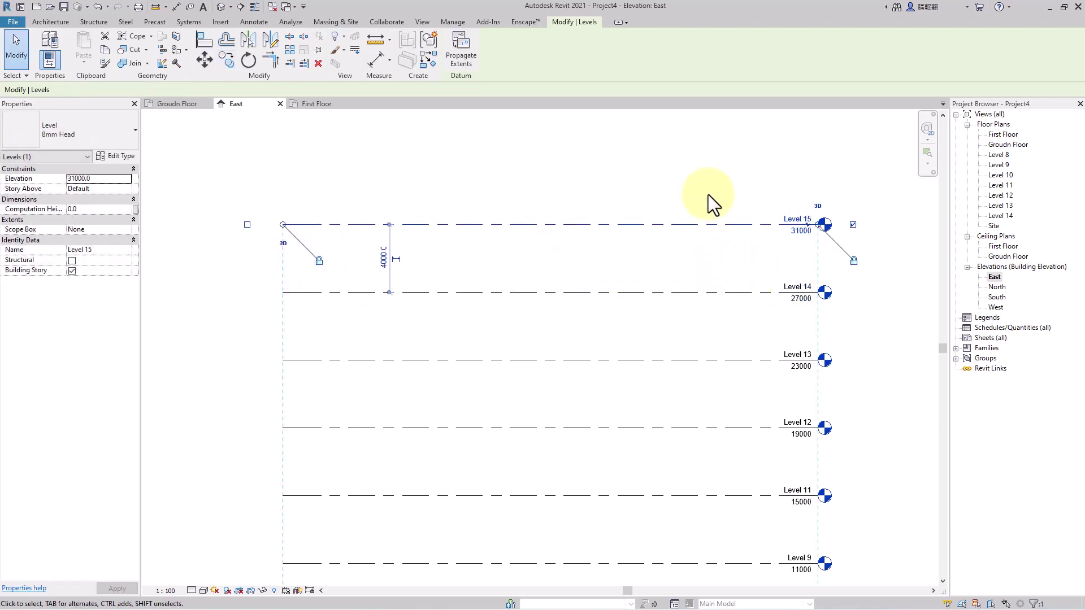
- Copy Level 15 vertically upward by 4000 from its left endpoint with multiple copies enabled, creating a level at elevation 35000
left_click(704, 192)
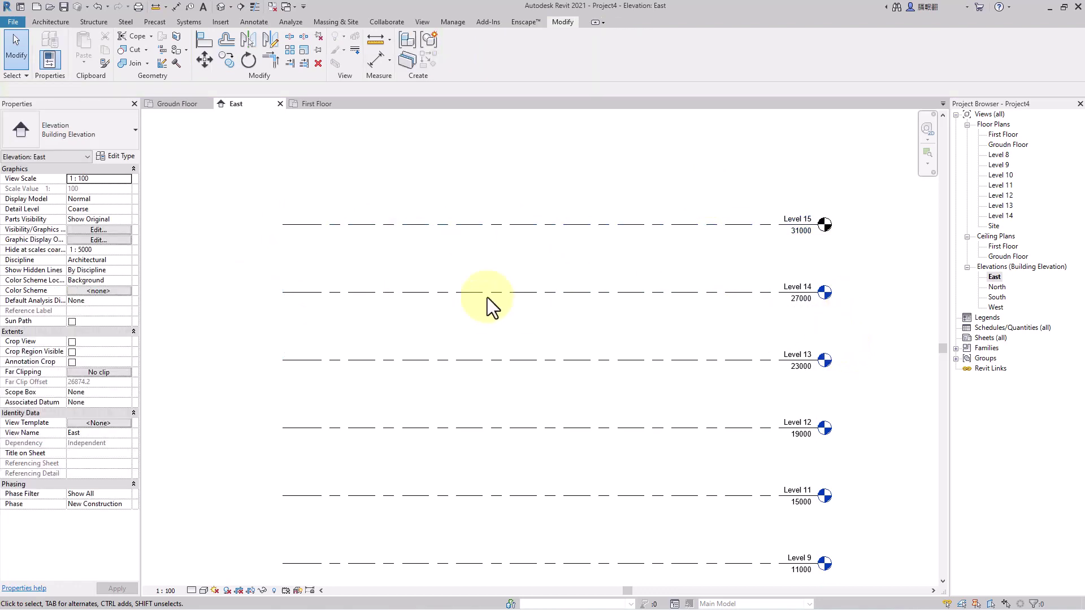
middle_click_drag(611, 274, 606, 297)
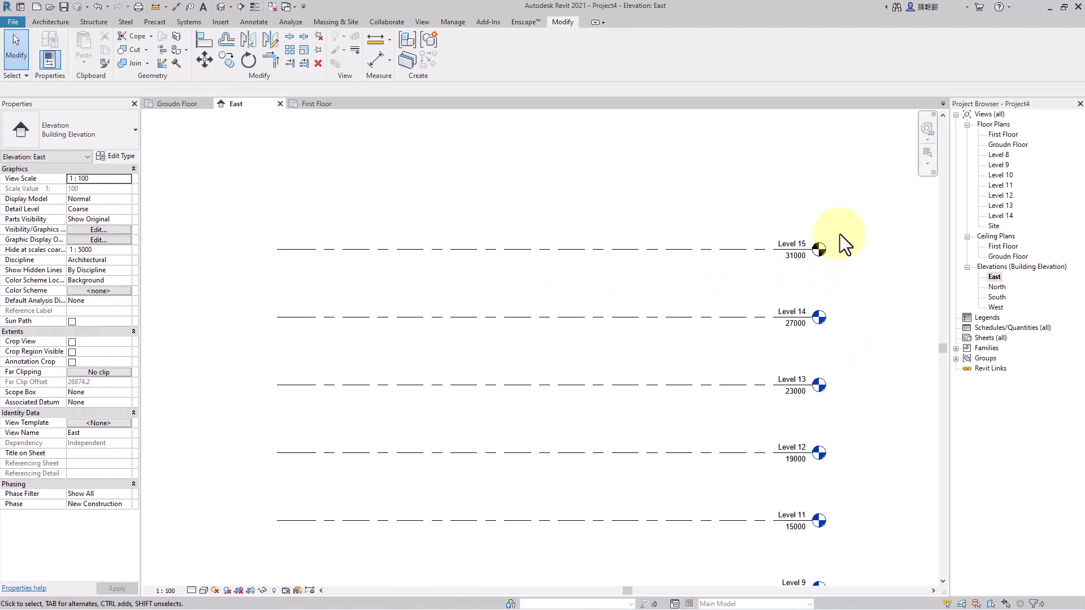
scroll(356, 293, "down", 1)
middle_click_drag(356, 294, 372, 356)
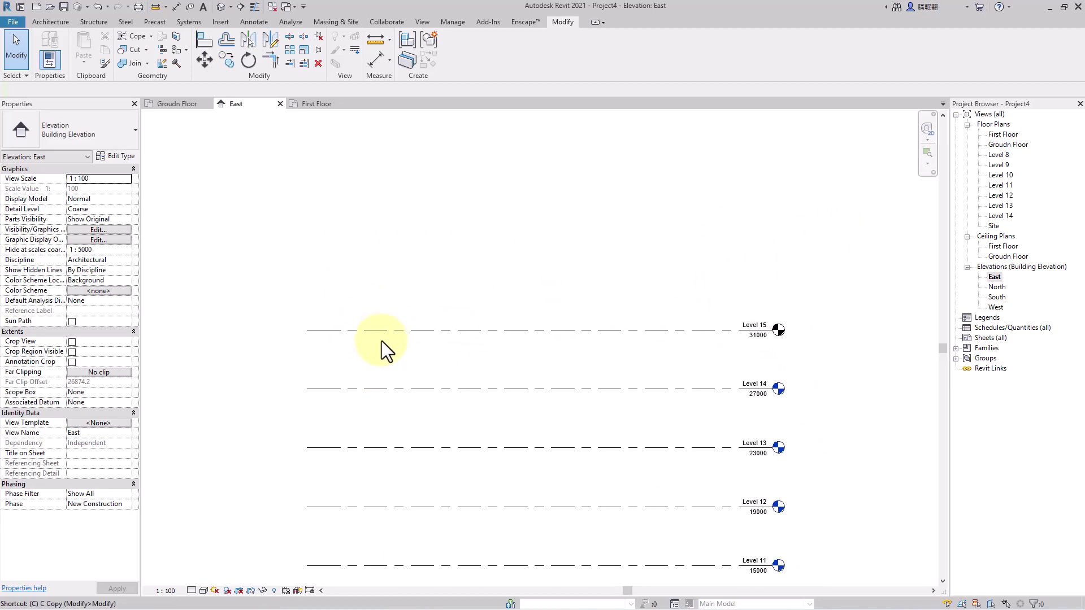
key("c")
key("o")
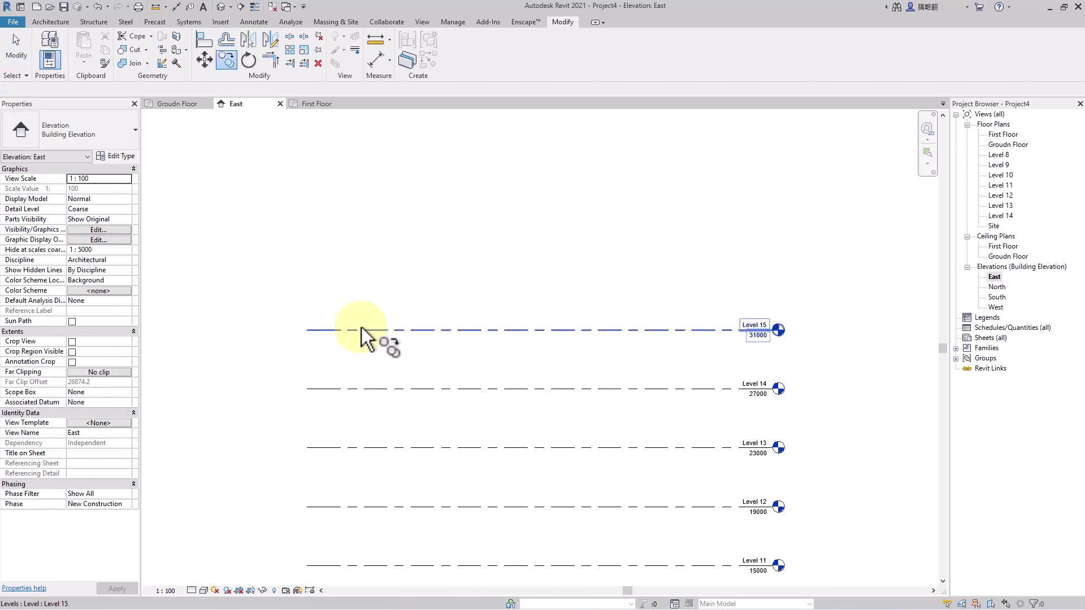
left_click(308, 329)
key("Return")
left_click(307, 329)
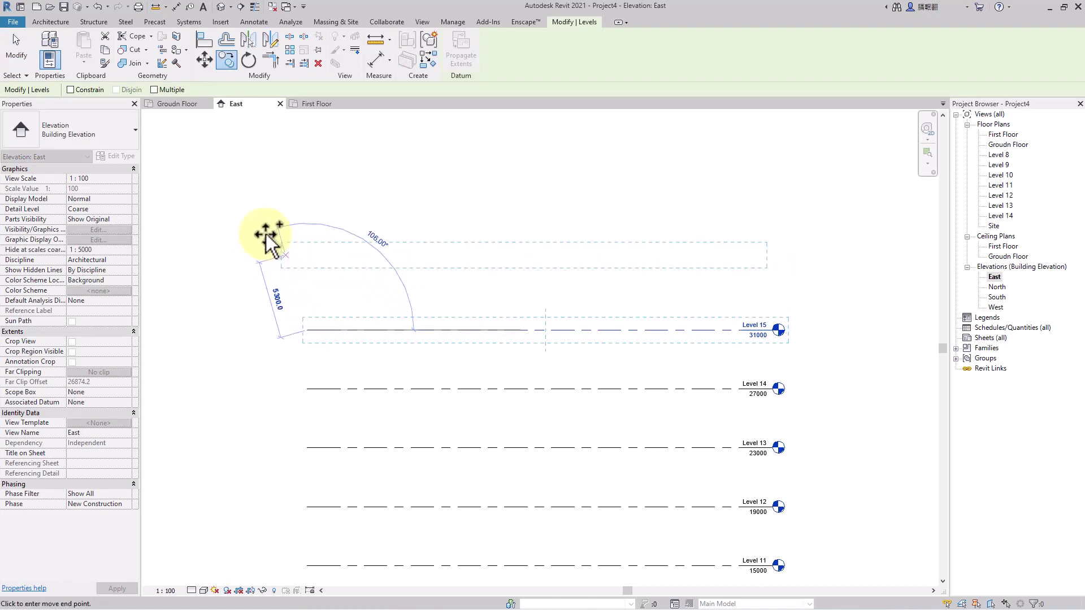
left_click(153, 89)
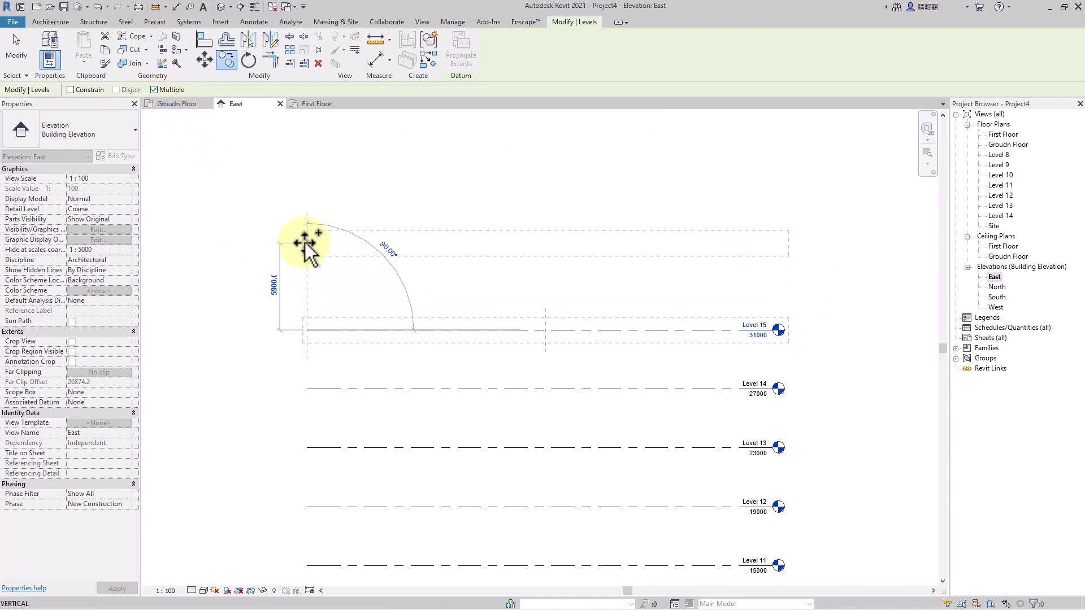
type("4000")
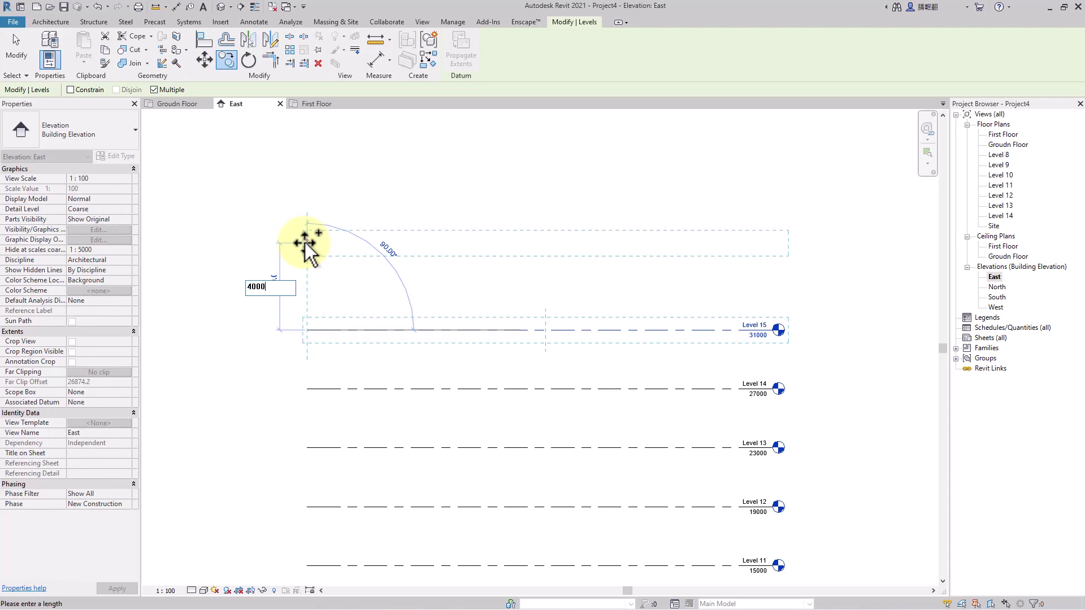
key("Return")
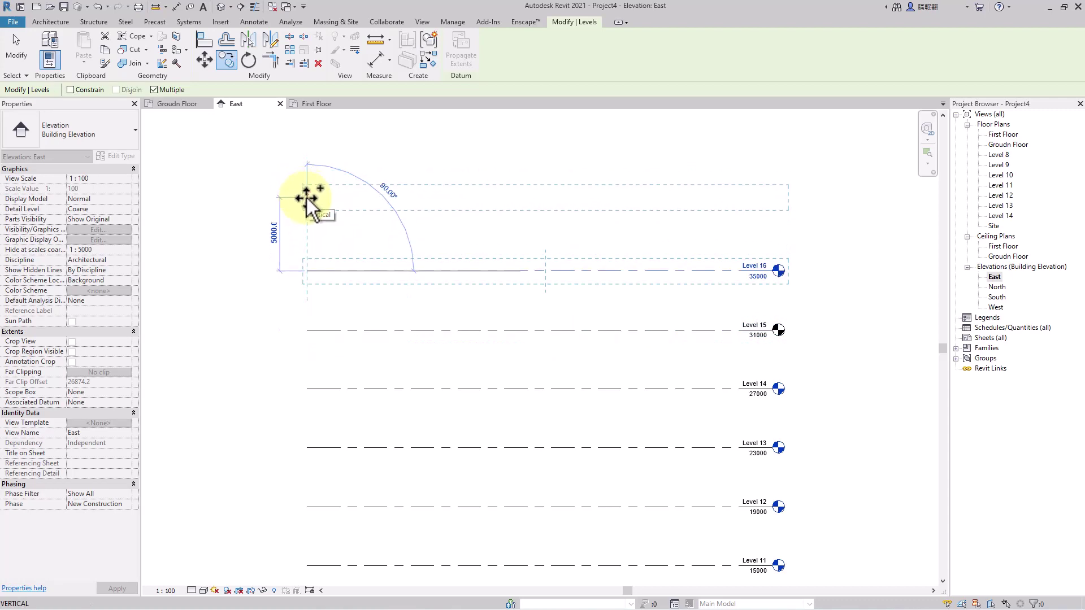
- Place another copy 4000 higher to create a level at elevation 39000, and finish copying
type("4000")
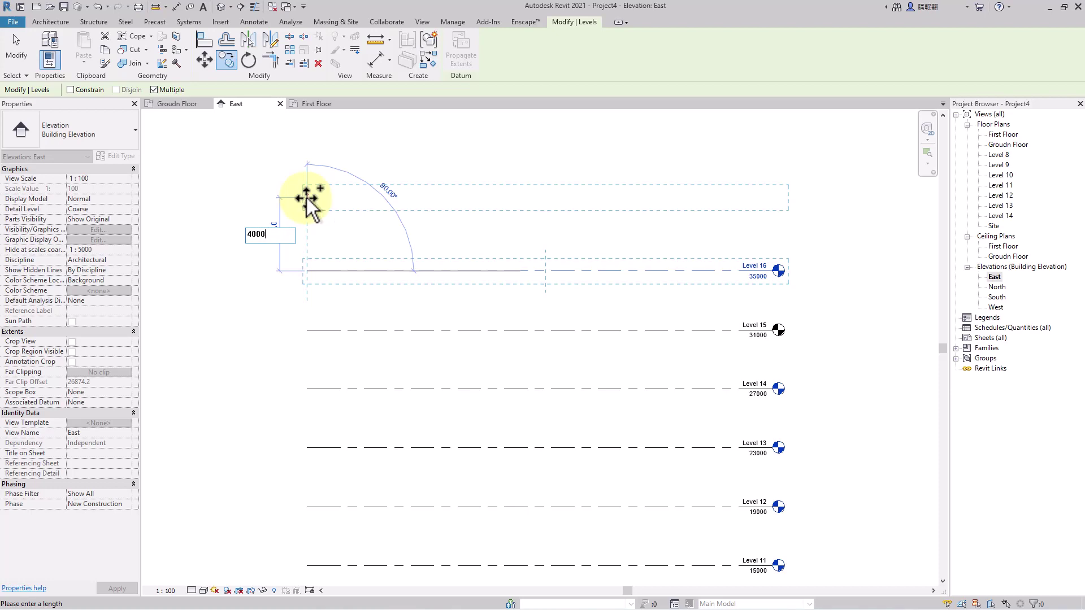
key("Return")
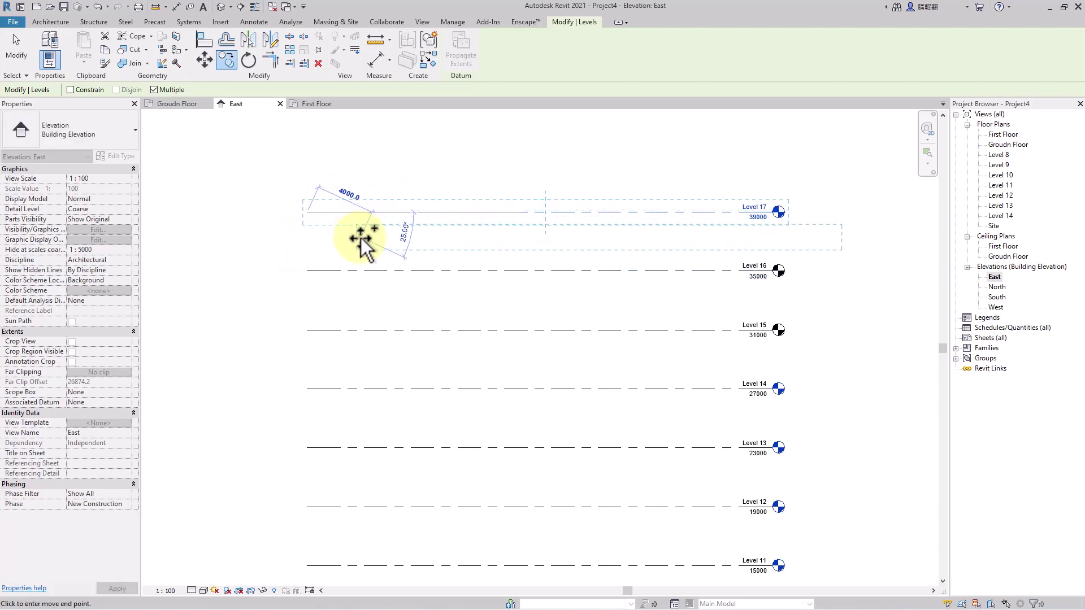
key("Escape")
left_click(863, 362)
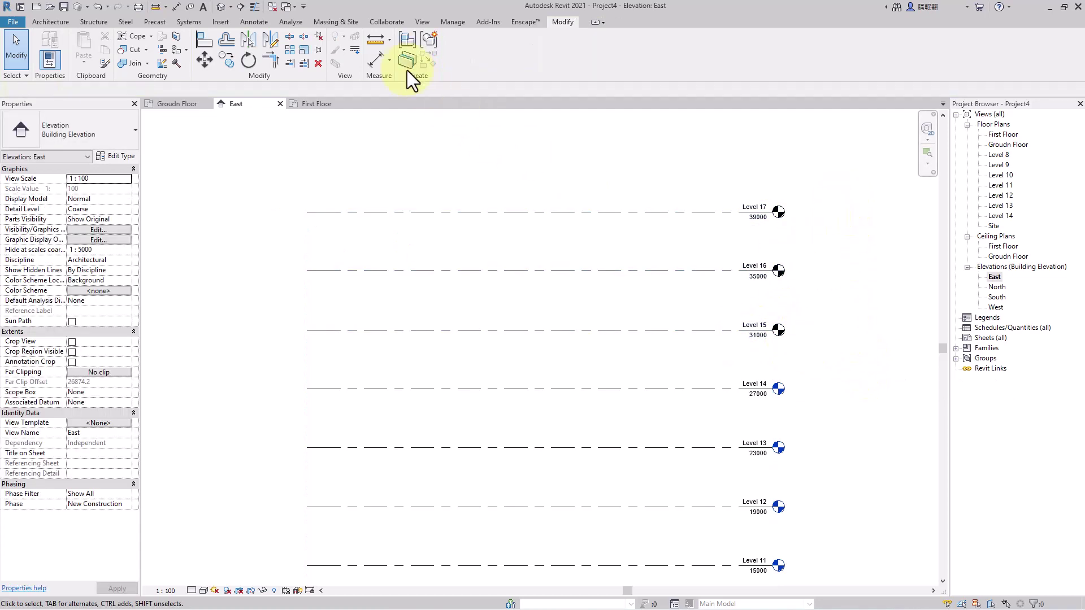
- Create floor plan views for Level 15, Level 16 and Level 17
left_click(423, 23)
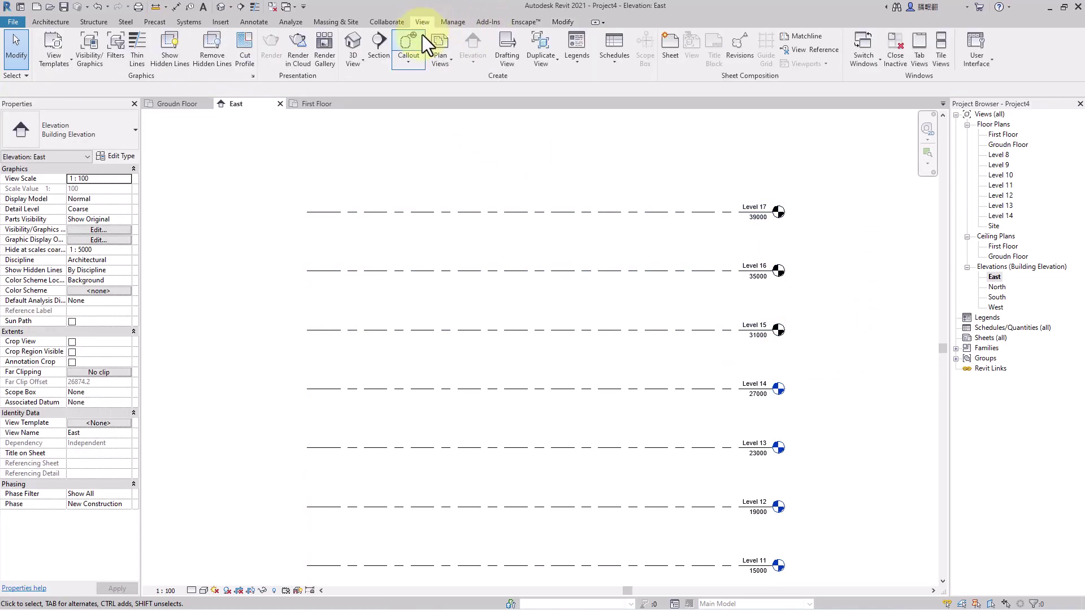
left_click(449, 63)
left_click(472, 81)
left_click(484, 270)
left_click(485, 278)
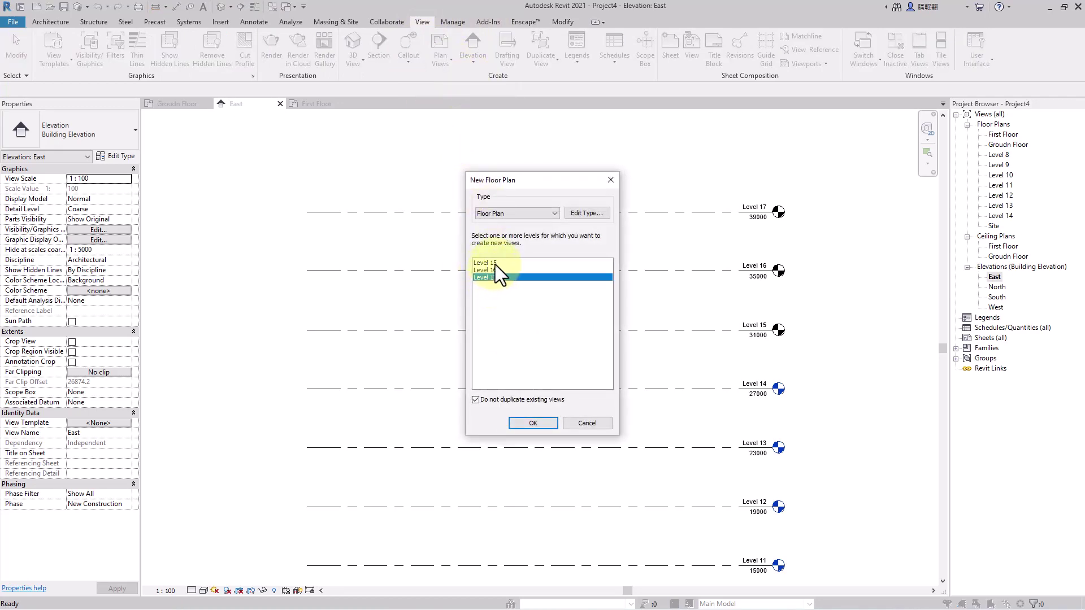
left_click(495, 263, "shift")
left_click(532, 423)
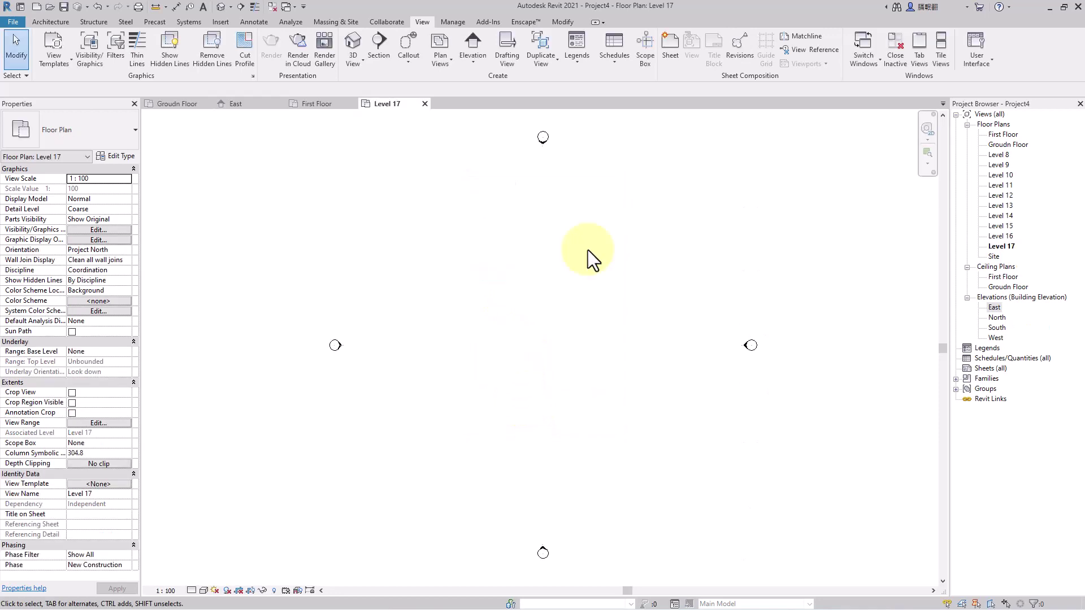
- Return to the East elevation and delete all nine levels above First Floor together with their associated views
left_click(256, 105)
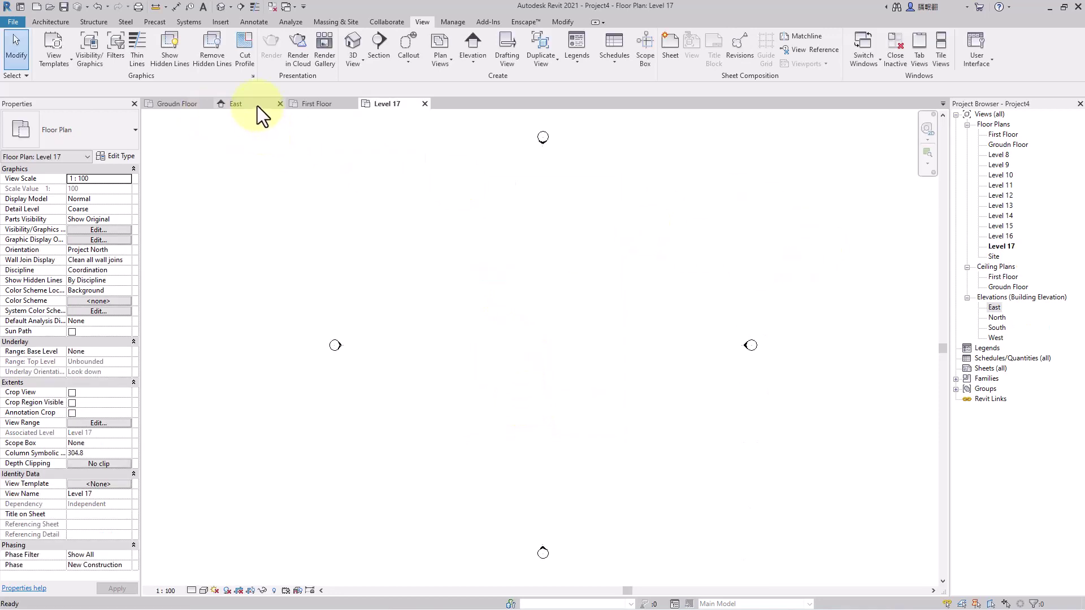
scroll(845, 365, "down", 2)
middle_click_drag(846, 364, 771, 259)
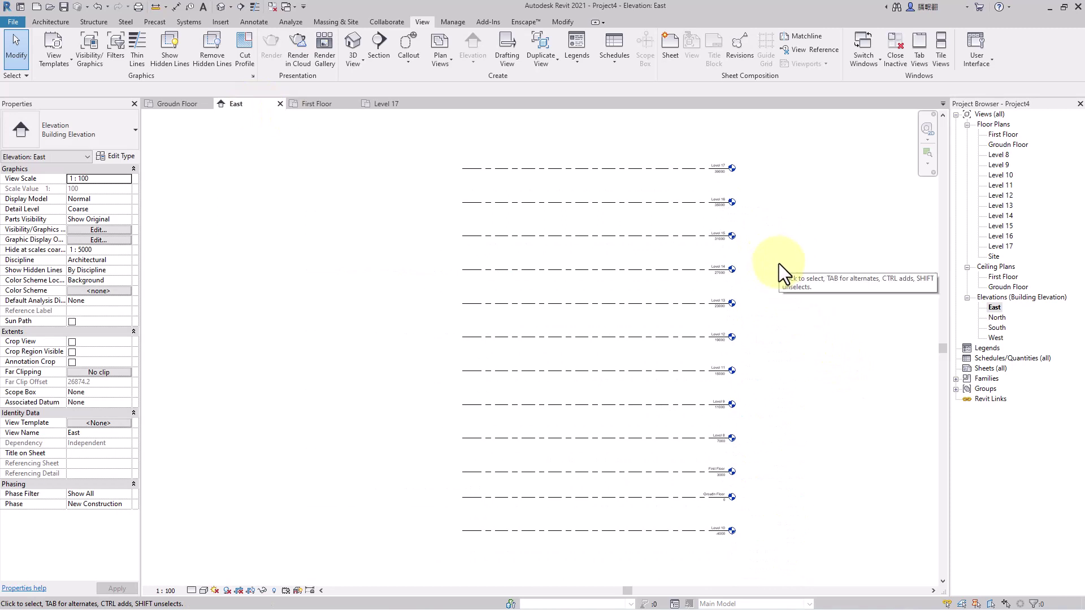
middle_click_drag(724, 309, 728, 314)
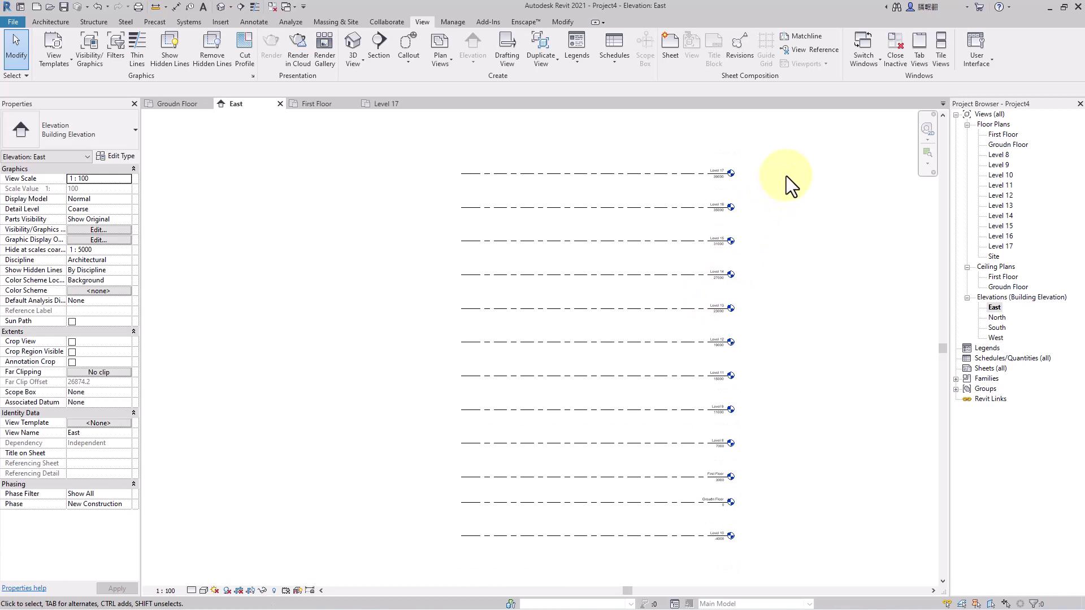
left_click_drag(785, 168, 647, 450)
key("Delete")
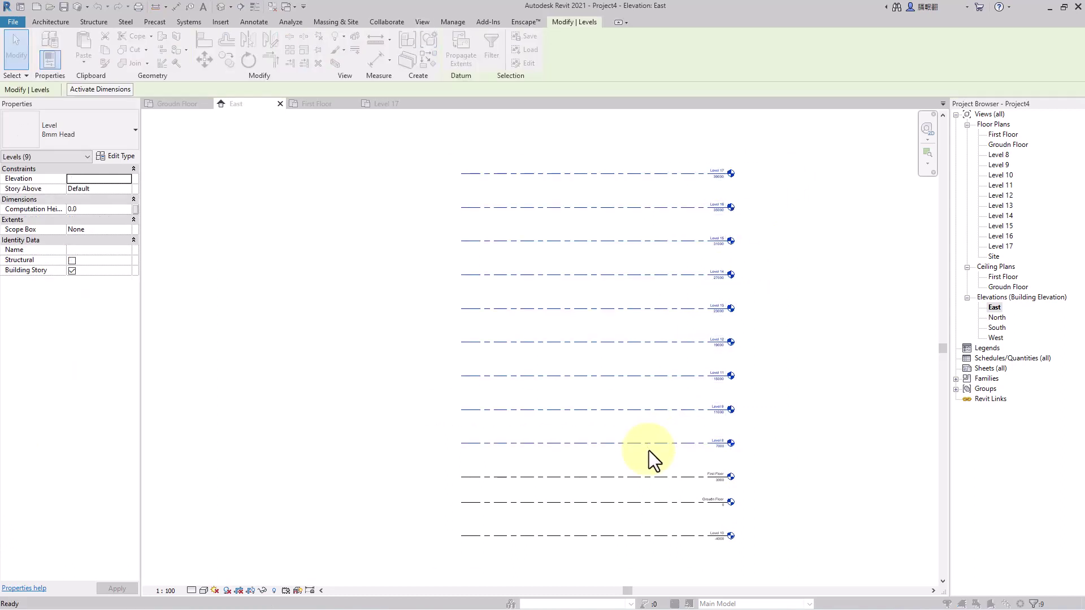
left_click(598, 350)
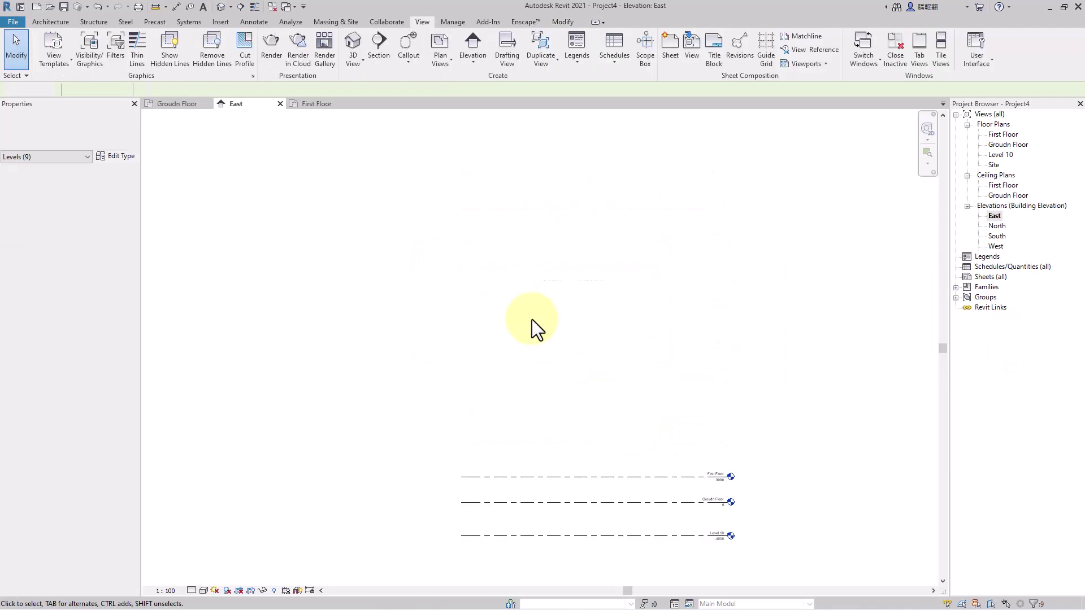
- Delete the First Floor and Groudn Floor levels together with their associated plan views, keeping only Level 10
left_click_drag(703, 485, 681, 510)
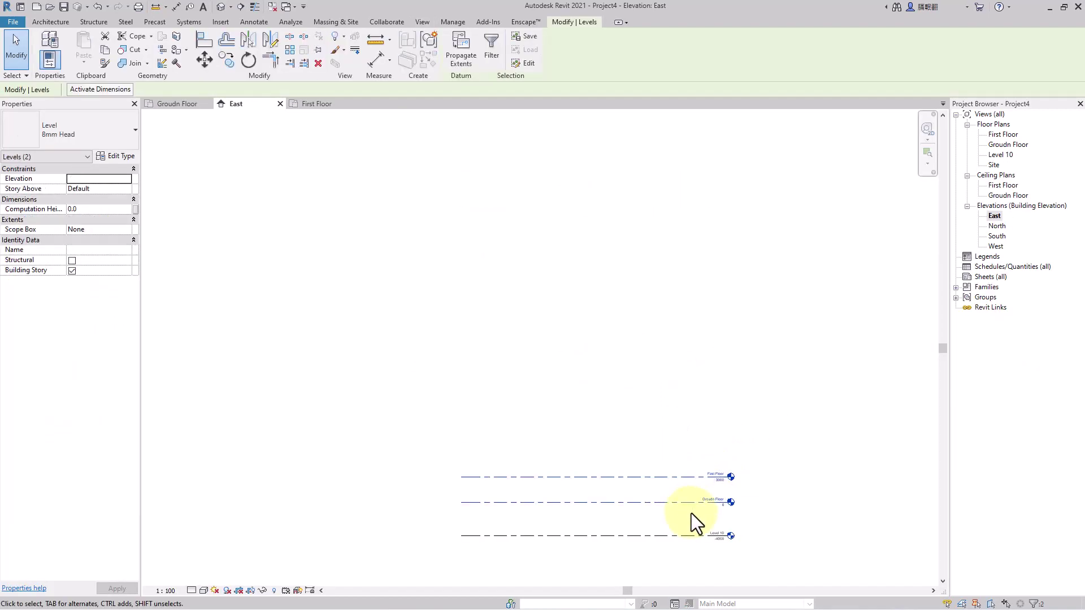
key("Delete")
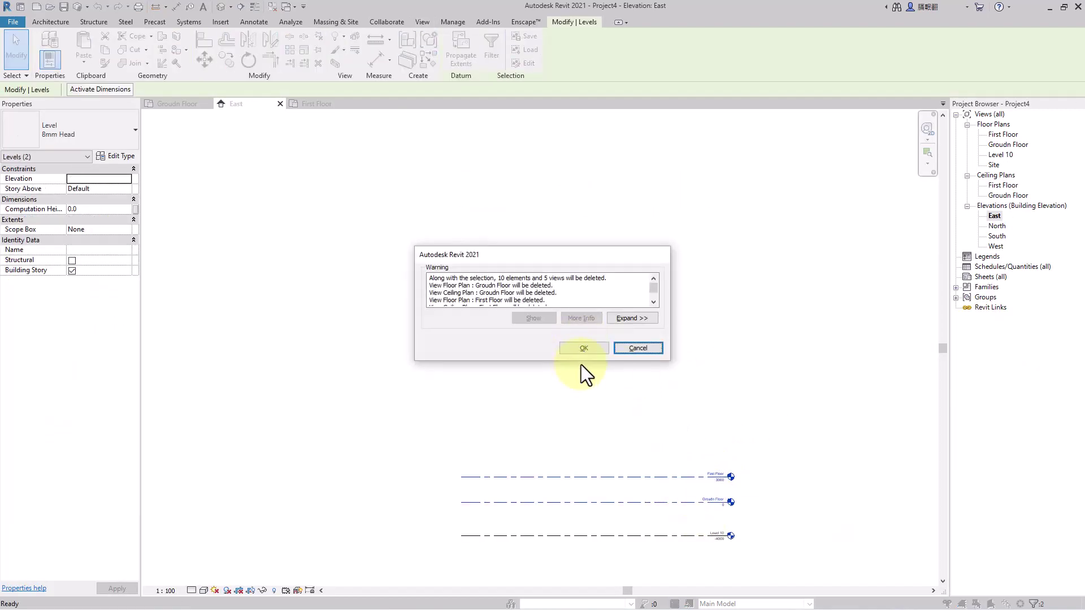
left_click(582, 352)
middle_click_drag(637, 385, 637, 384)
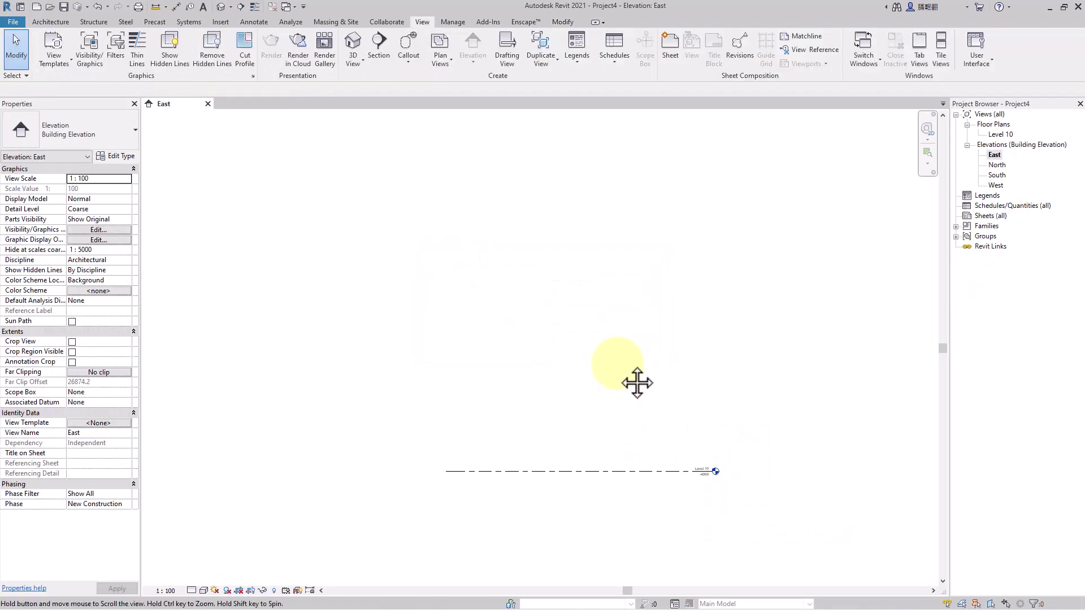
scroll(626, 470, "up", 3)
scroll(626, 459, "up", 1)
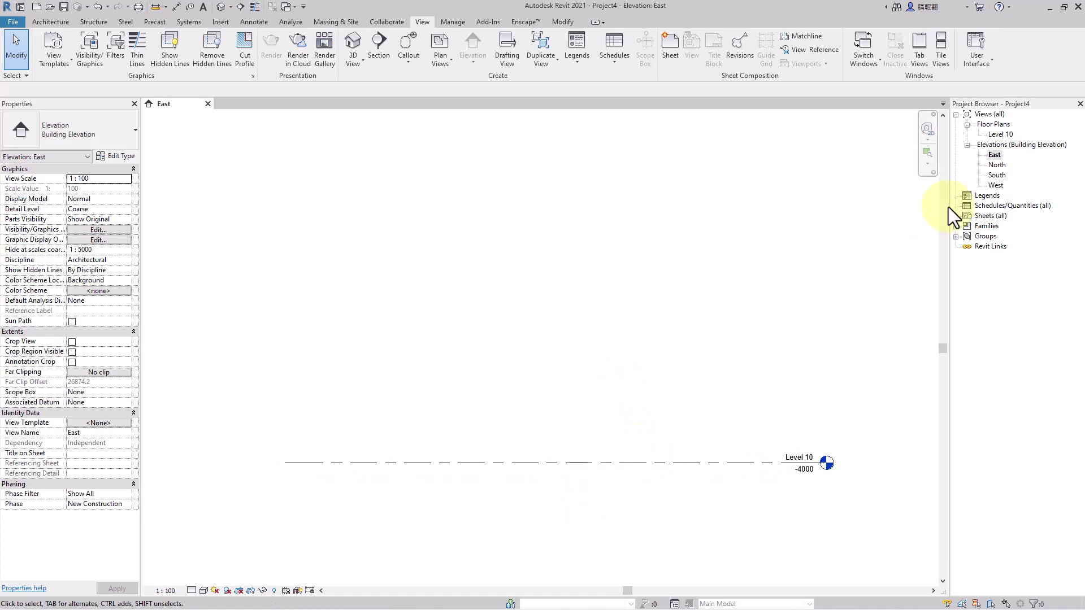
left_click(618, 461)
left_click(501, 230)
left_click(563, 22)
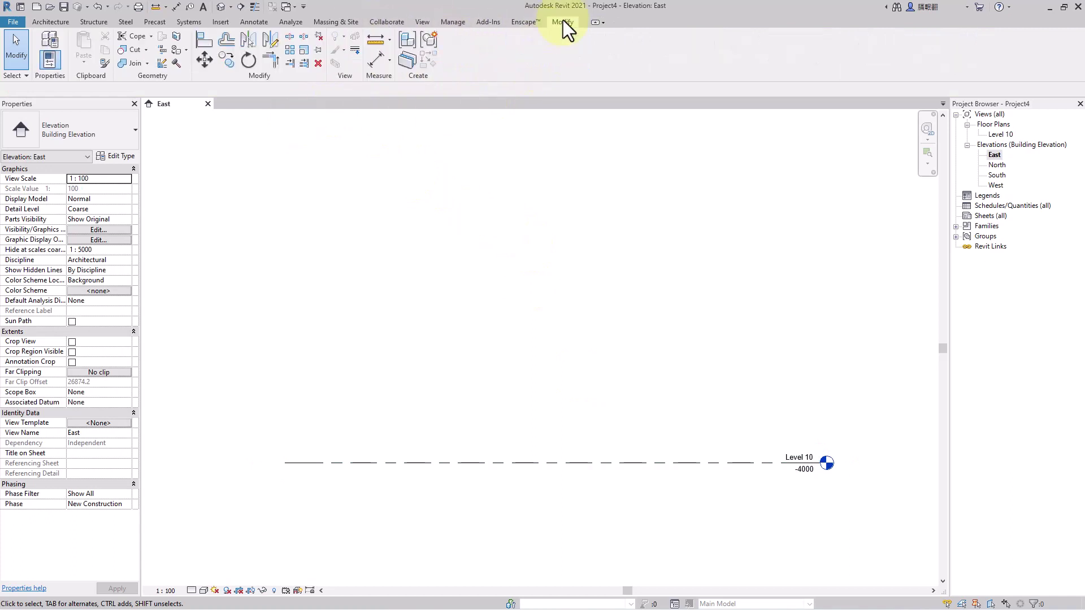
left_click(290, 54)
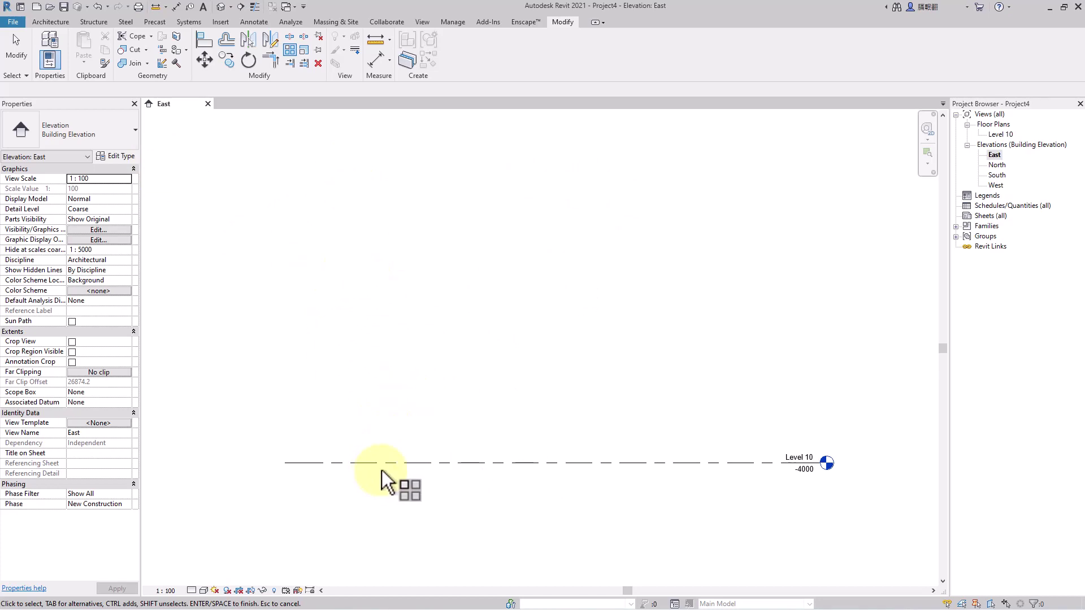
key("Escape")
left_click(350, 441)
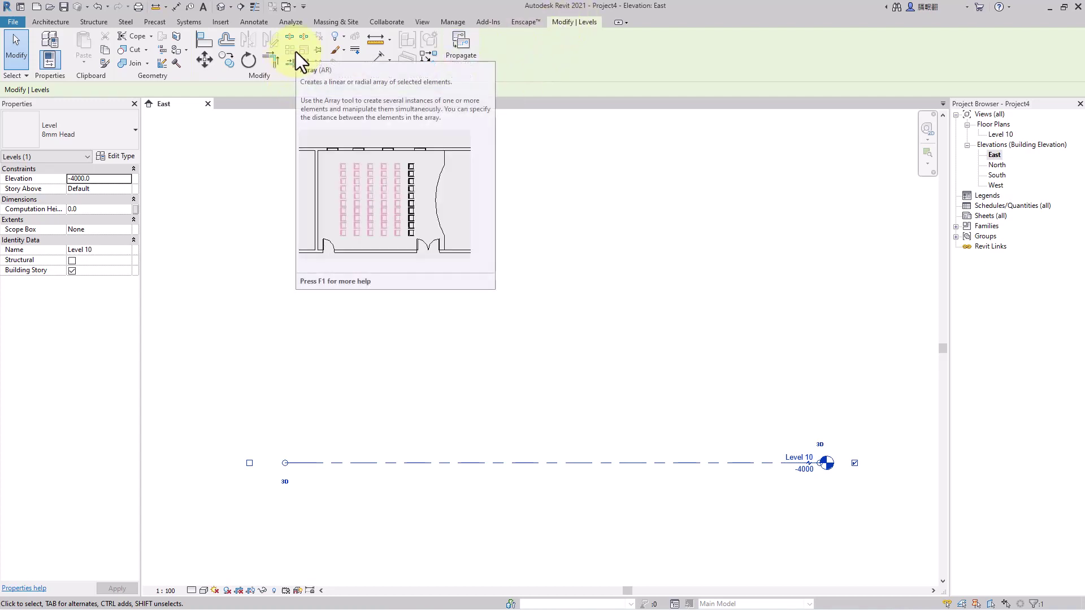
left_click(481, 494)
left_click(493, 467)
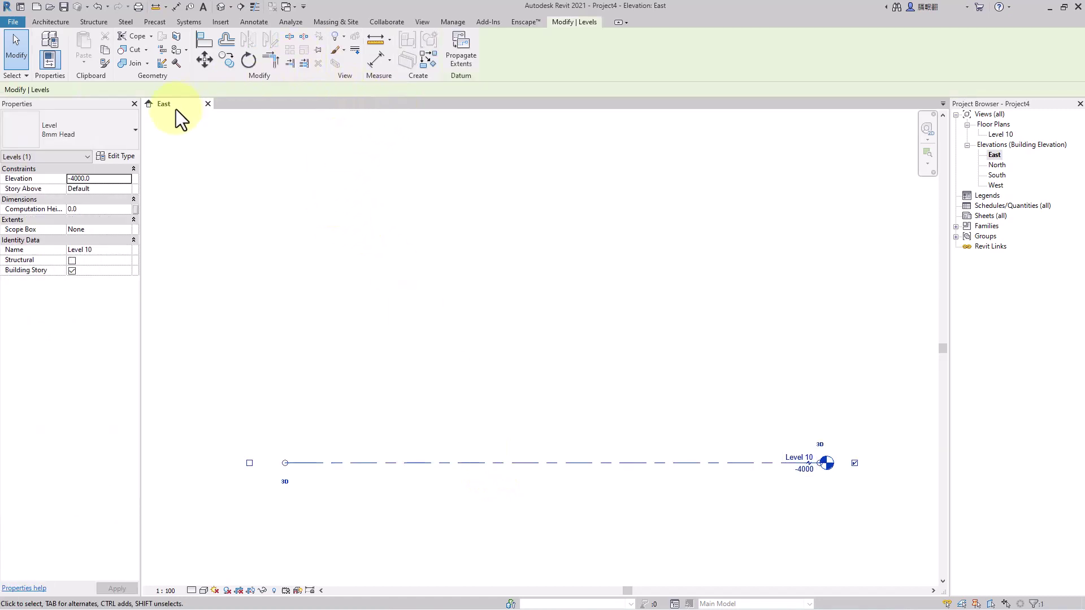
left_click(423, 513)
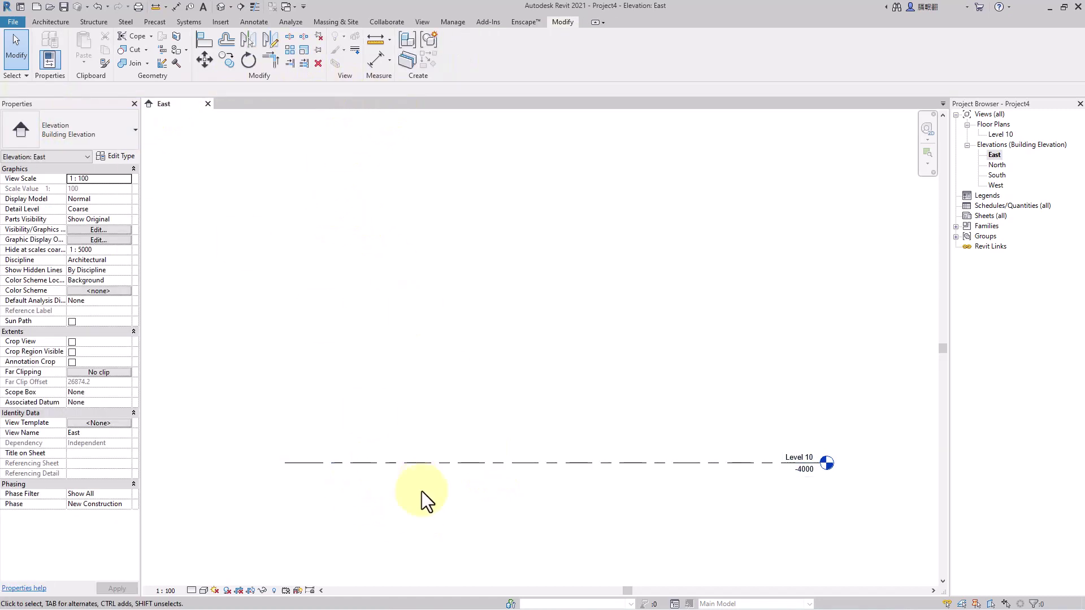
left_click(425, 464)
left_click(659, 283)
- Using Pick Lines with a 4000 offset and plan view creation on, add a level above Level 10 at elevation 0
left_click(51, 23)
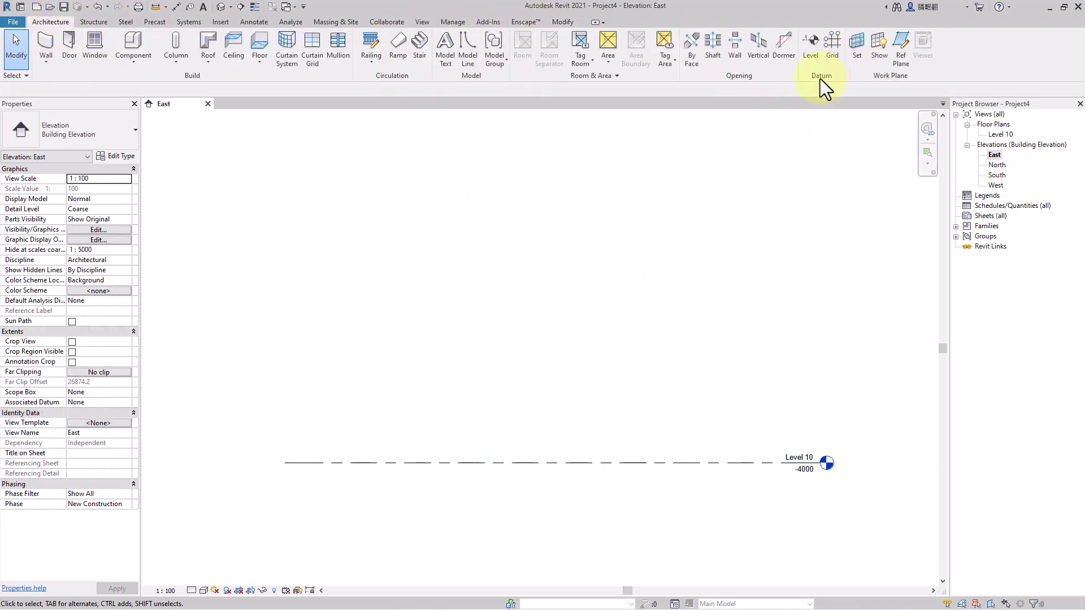
left_click(810, 48)
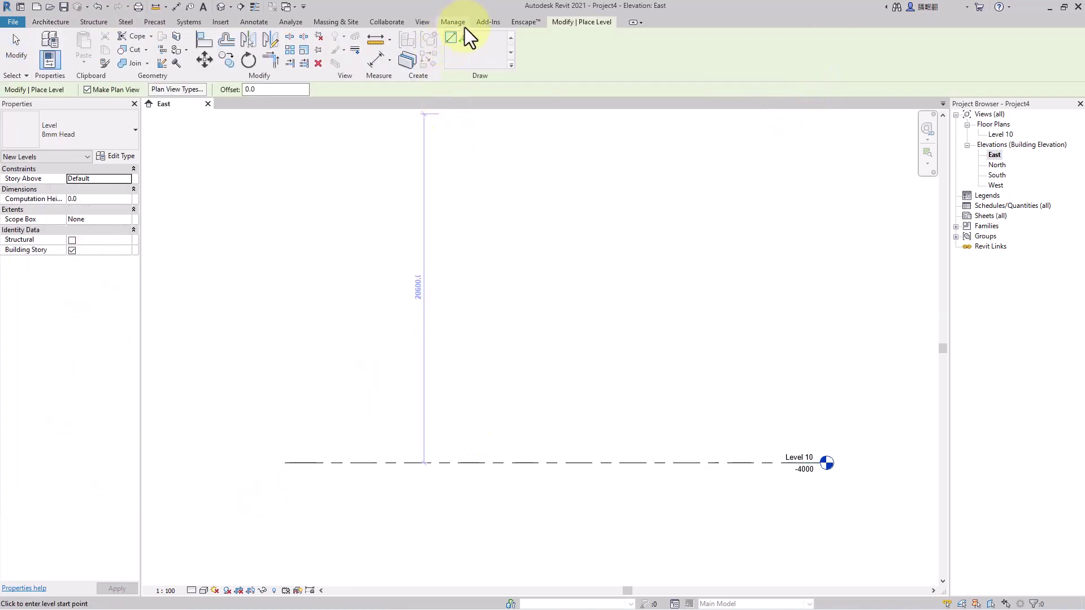
left_click(463, 37)
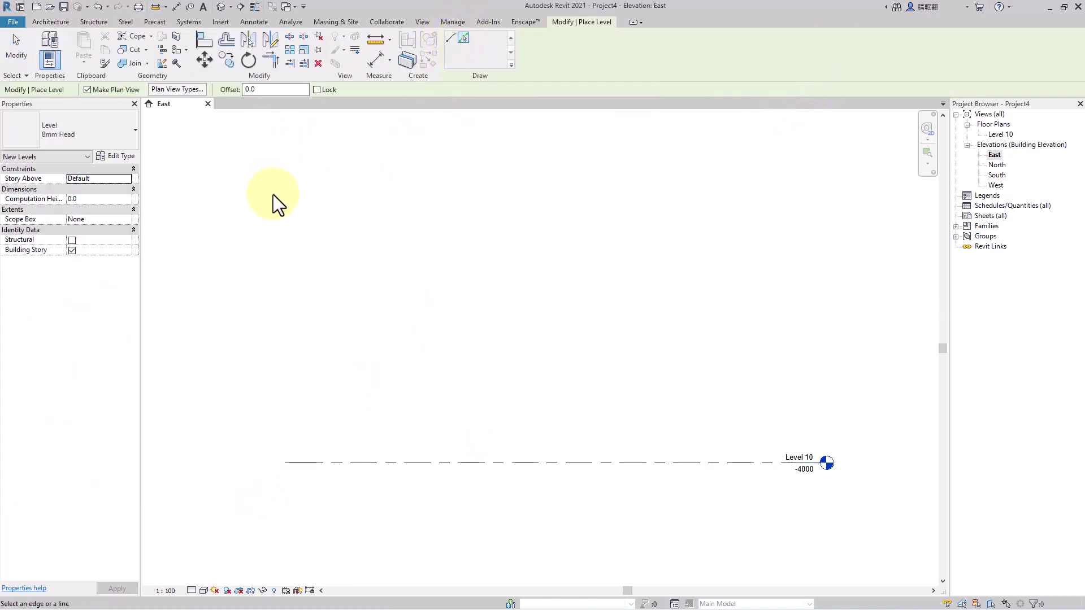
left_click(271, 89)
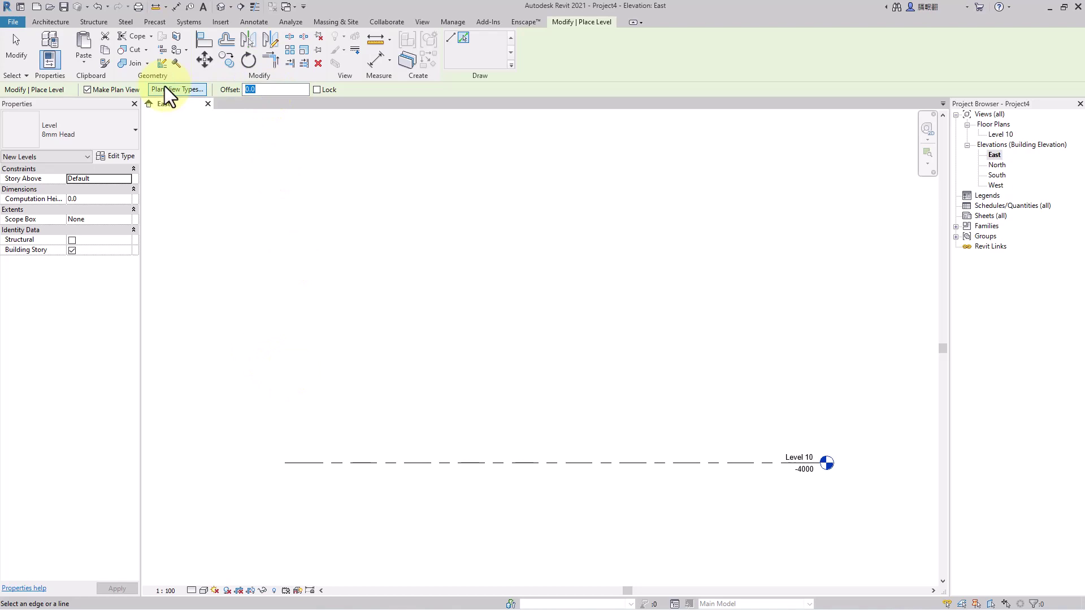
type("4000")
key("Return")
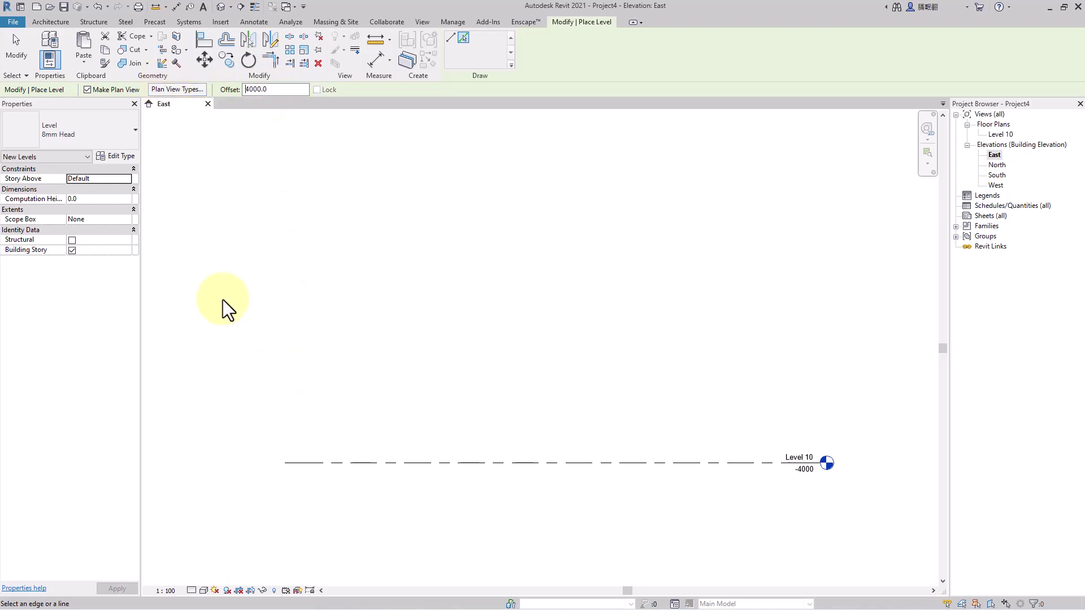
left_click(286, 462)
key("Escape")
key("Escape")
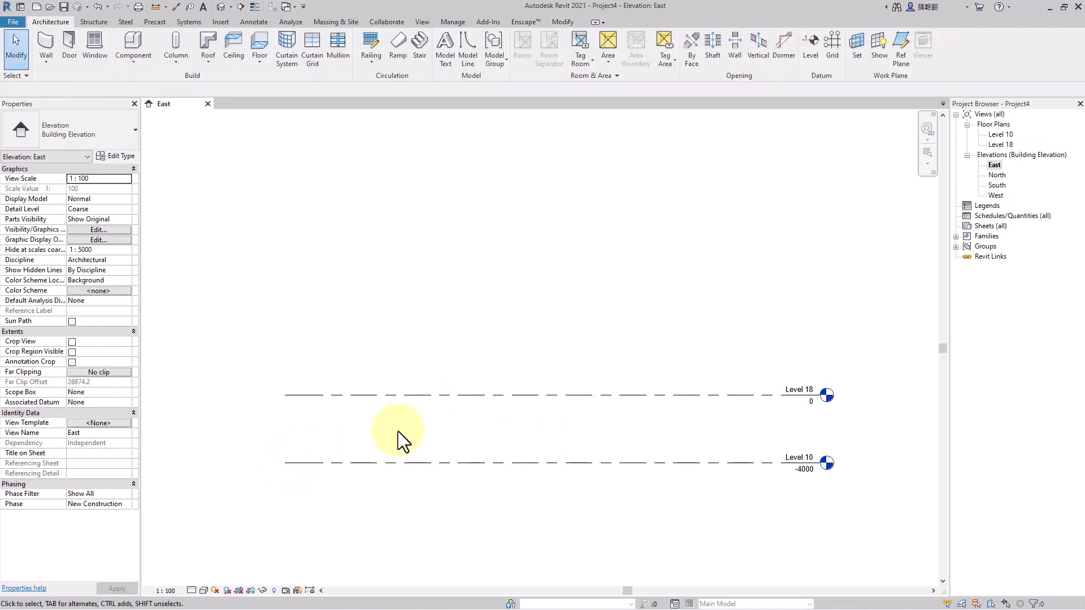
left_click(390, 395)
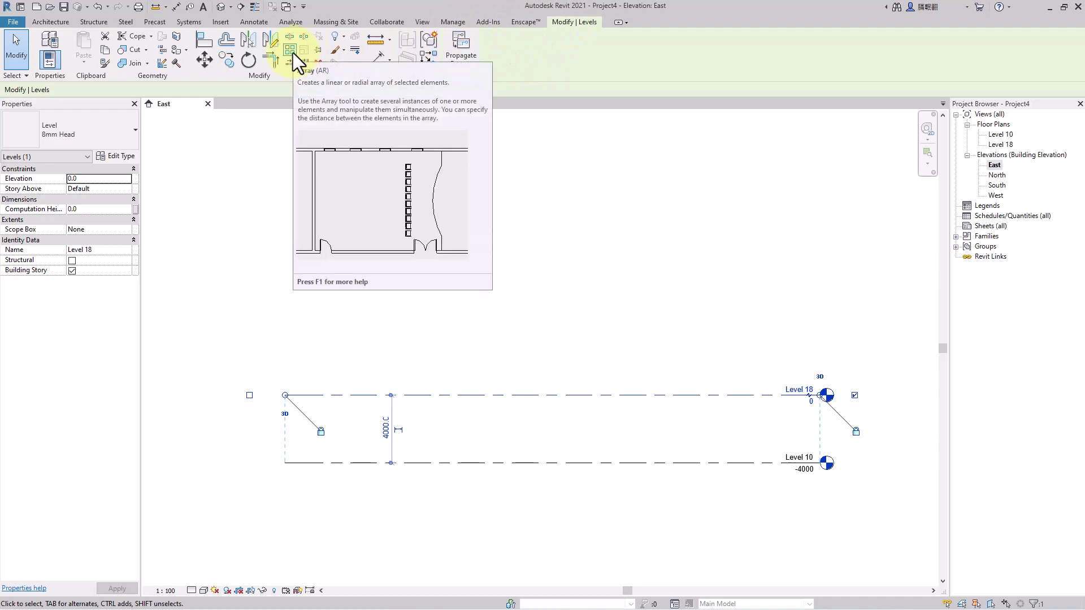
key("l")
key("l")
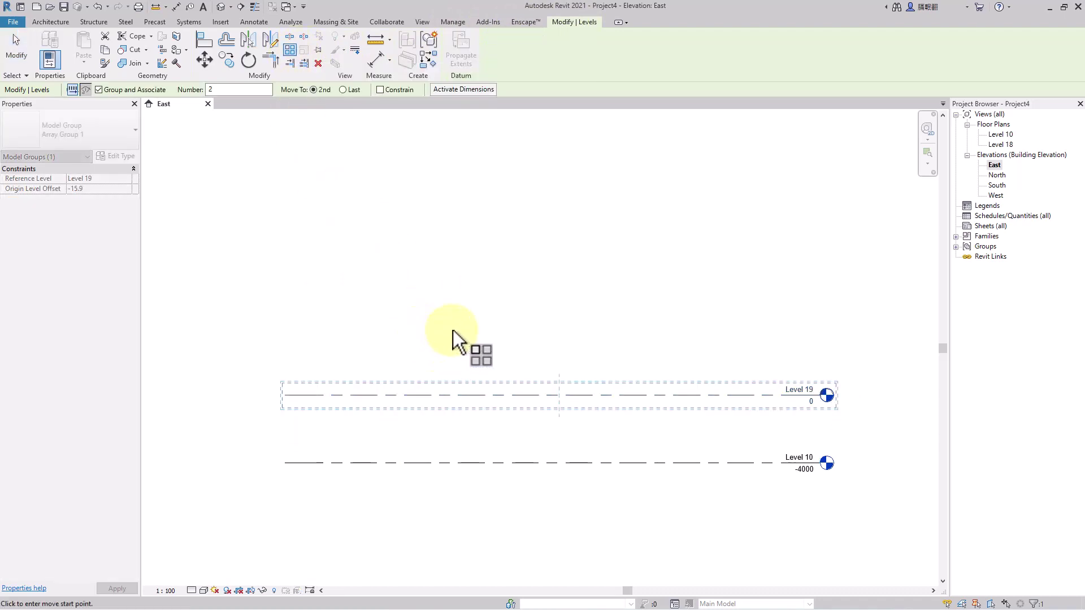
key("Escape")
key("Escape")
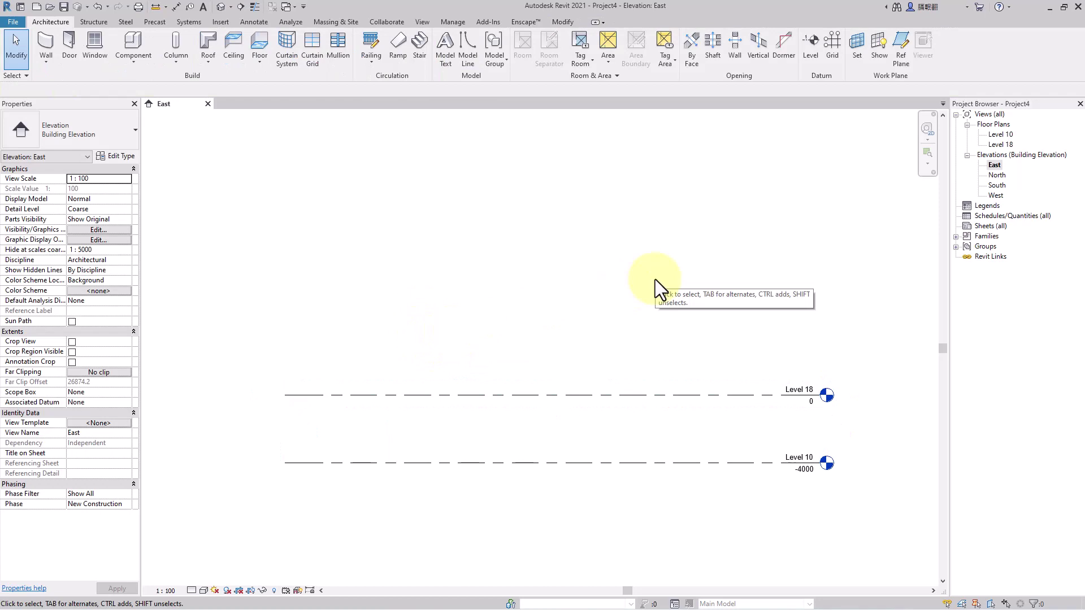
- Array Level 18 vertically upward as a group with 4000 spacing and a count of 30
left_click_drag(599, 361, 581, 415)
left_click(612, 330)
left_click_drag(602, 348, 576, 426)
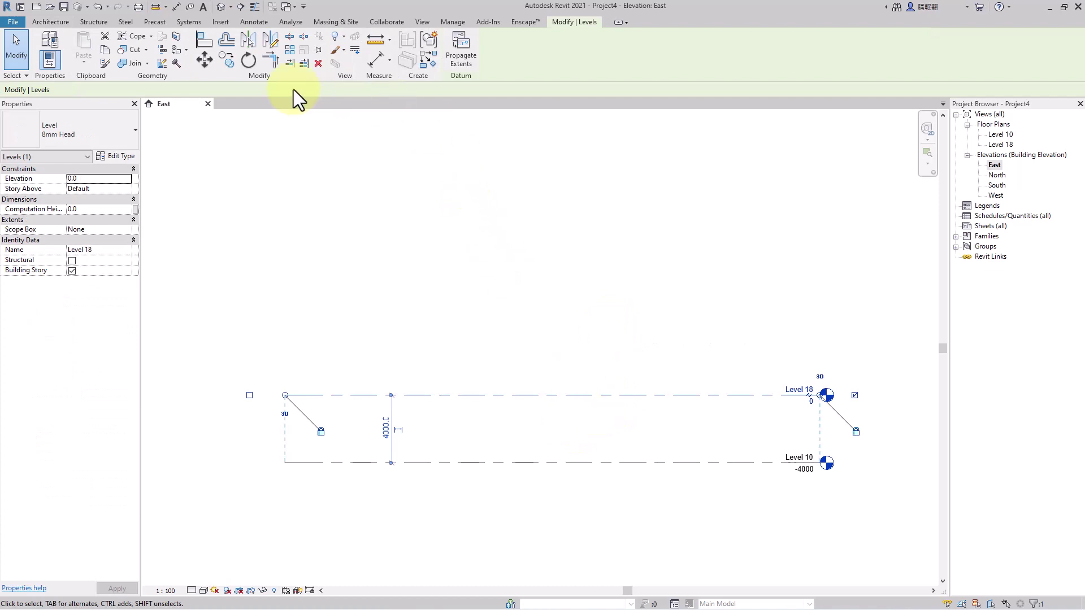
left_click(290, 52)
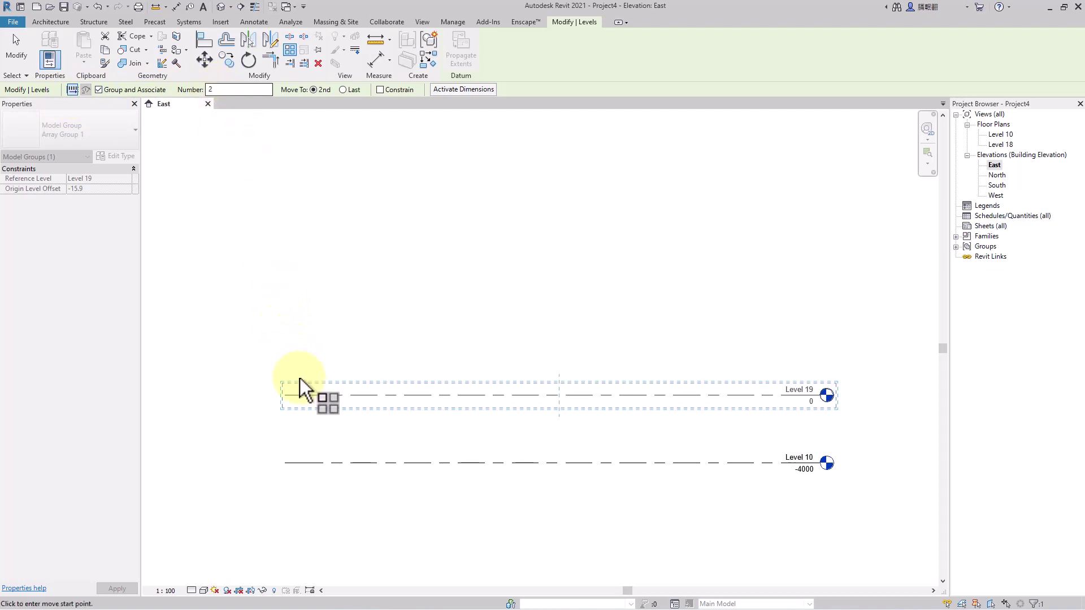
left_click(283, 397)
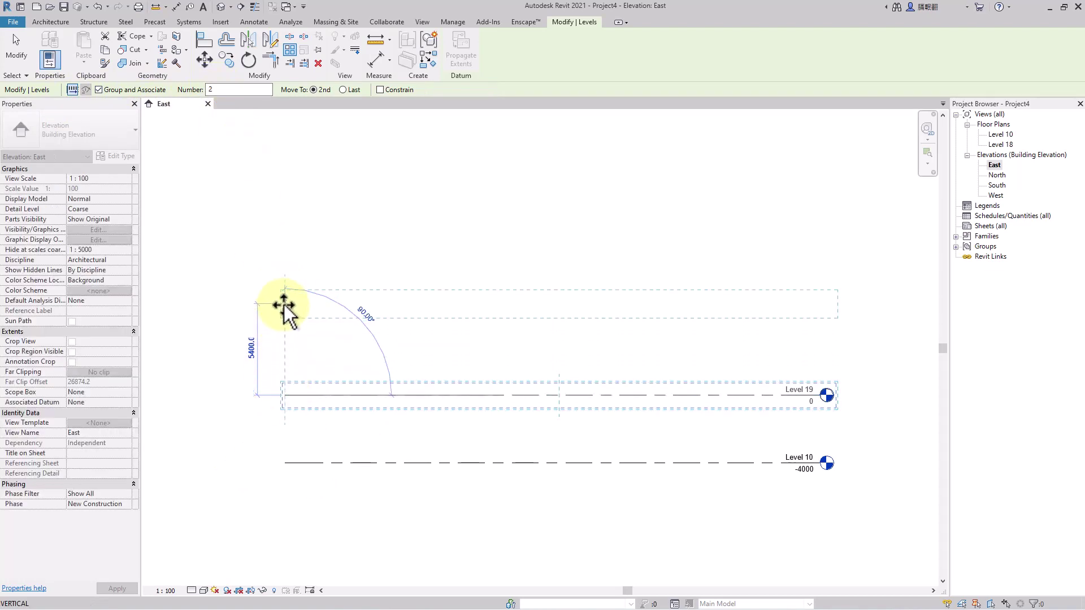
type("4000")
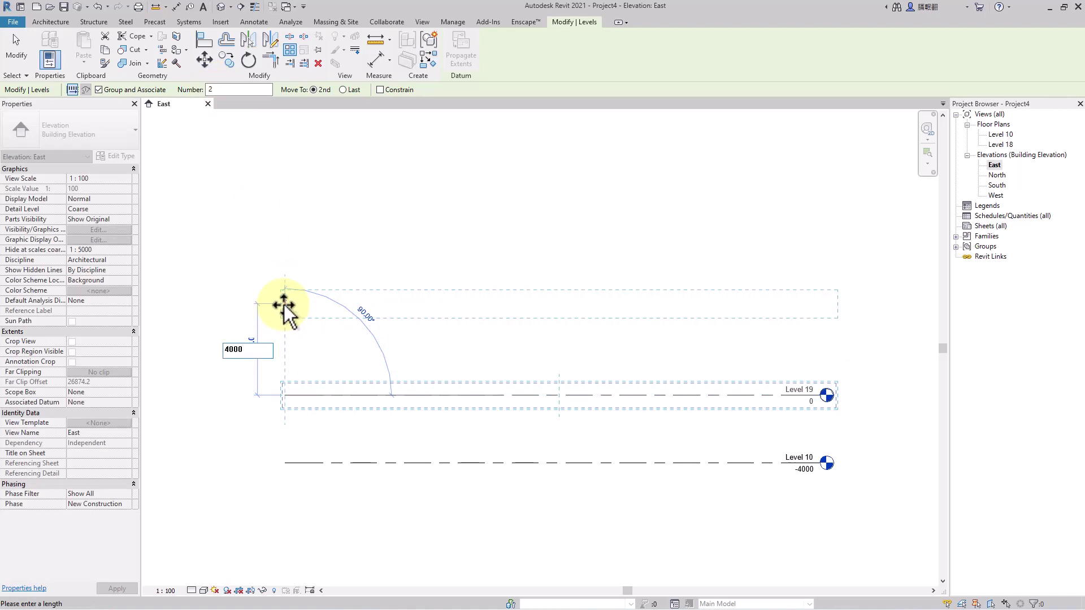
key("Return")
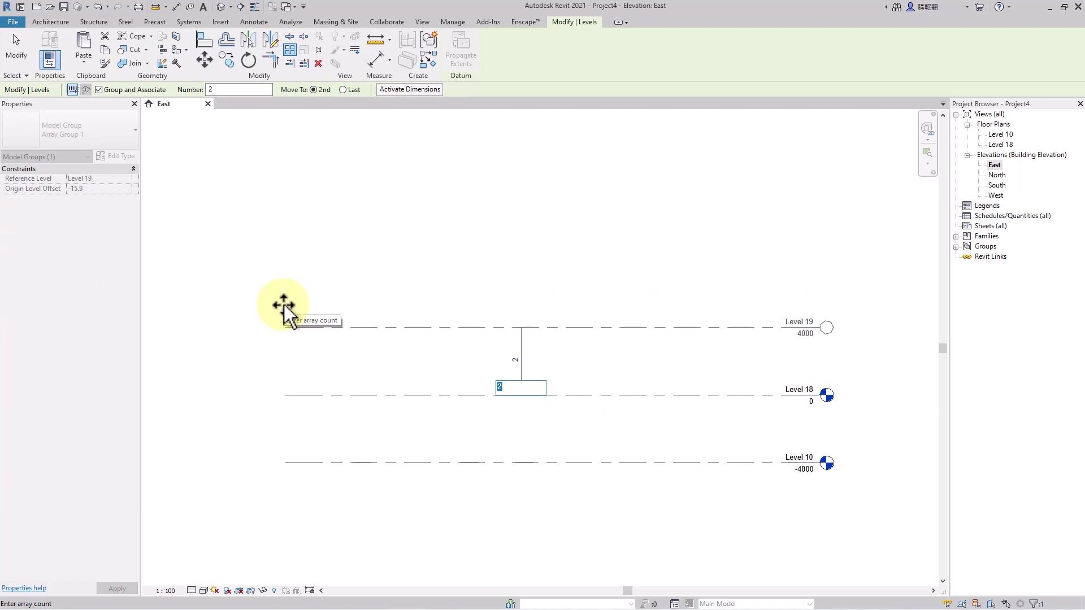
type("30")
key("Return")
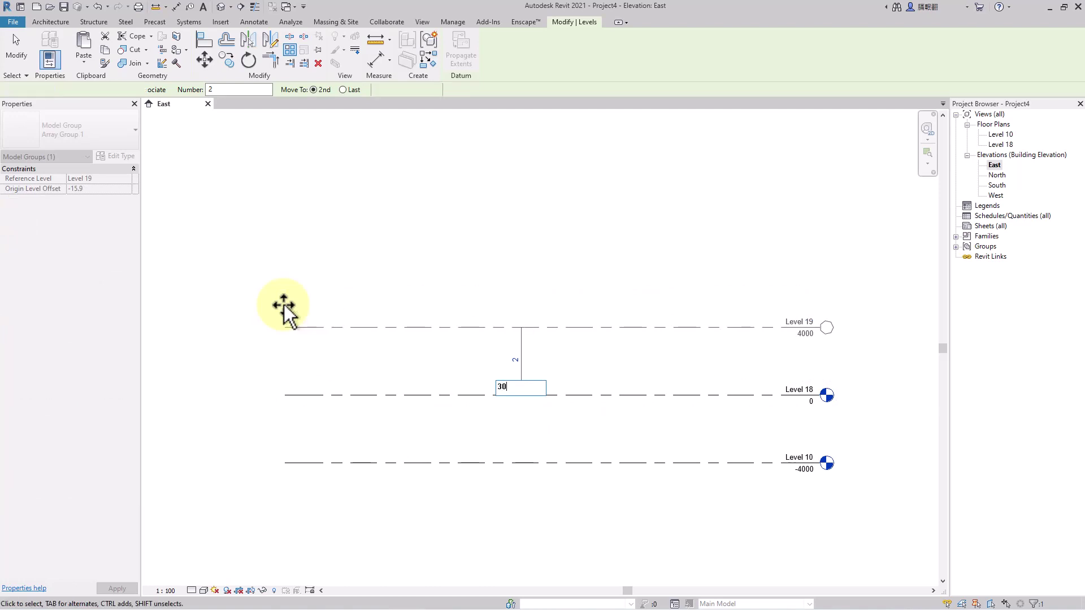
scroll(635, 356, "down", 5)
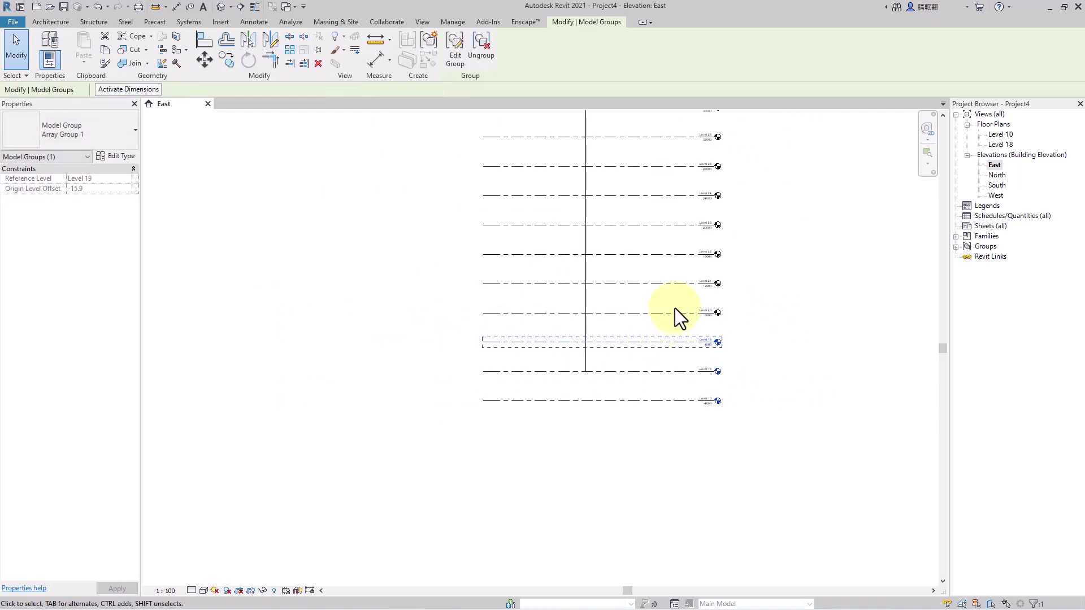
left_click(729, 384)
- Create floor plan views for all the arrayed levels, Level 19 through Level 47
scroll(670, 455, "down", 4)
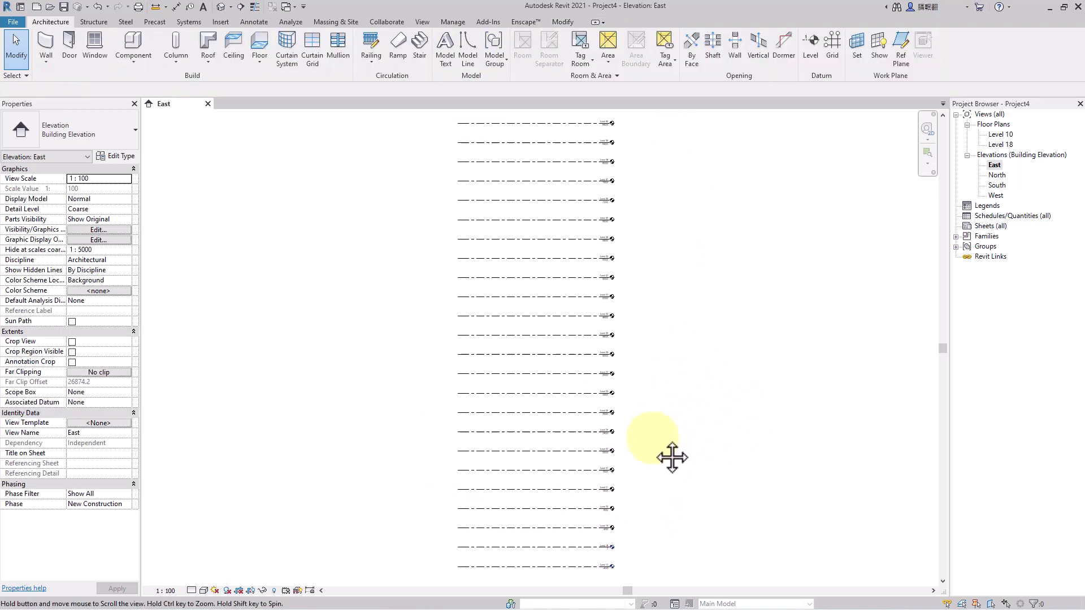
scroll(649, 448, "up", 2)
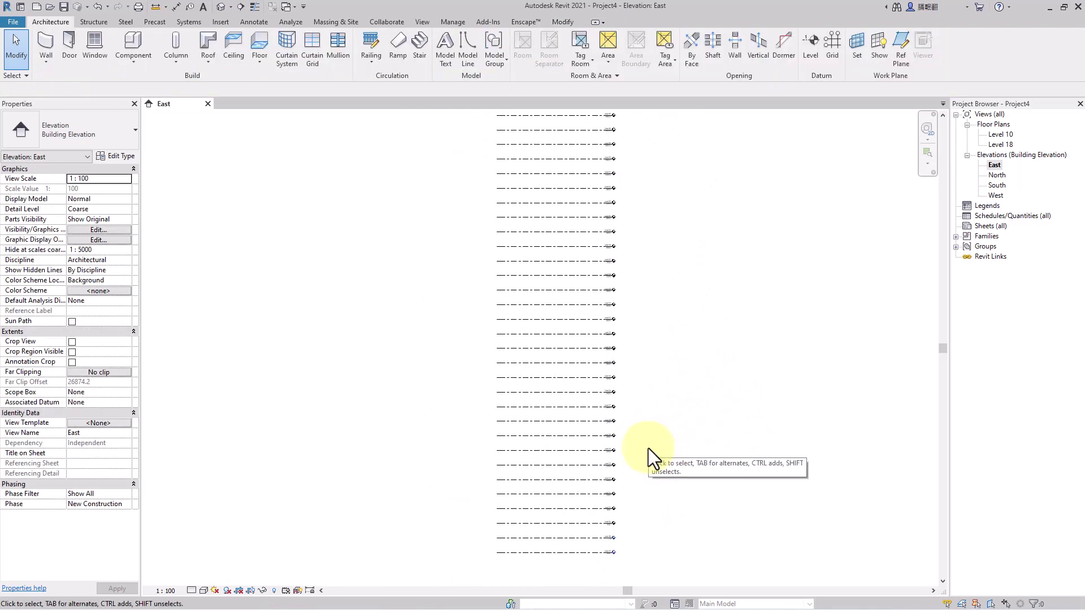
left_click(423, 22)
left_click(450, 69)
left_click(453, 85)
scroll(497, 317, "down", 1)
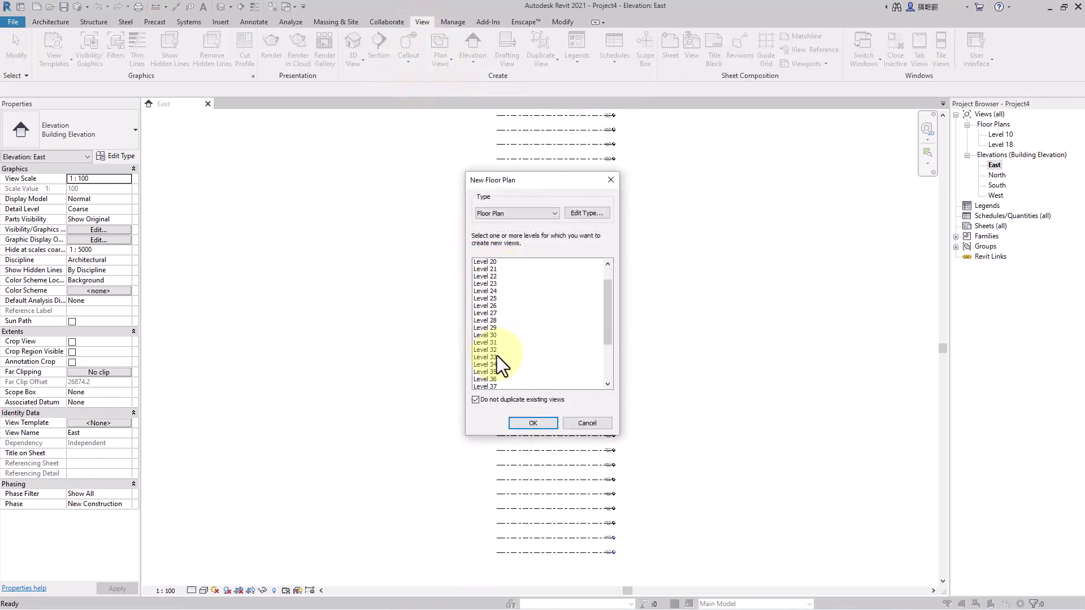
left_click(490, 383, "shift")
left_click(533, 423)
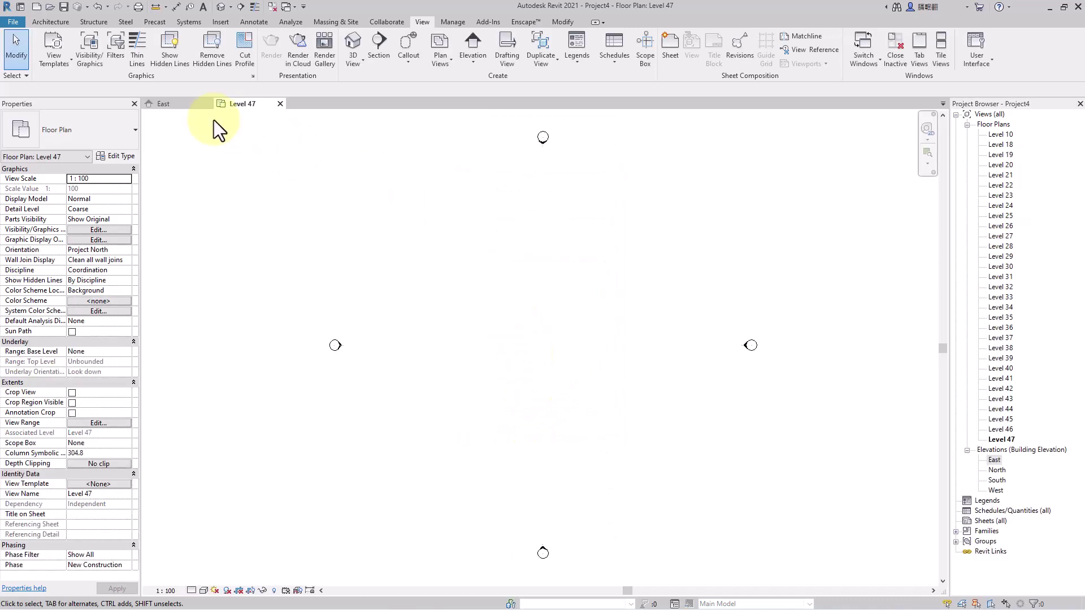
- Return to the East elevation and examine the arrayed levels and their level heads
left_click(164, 104)
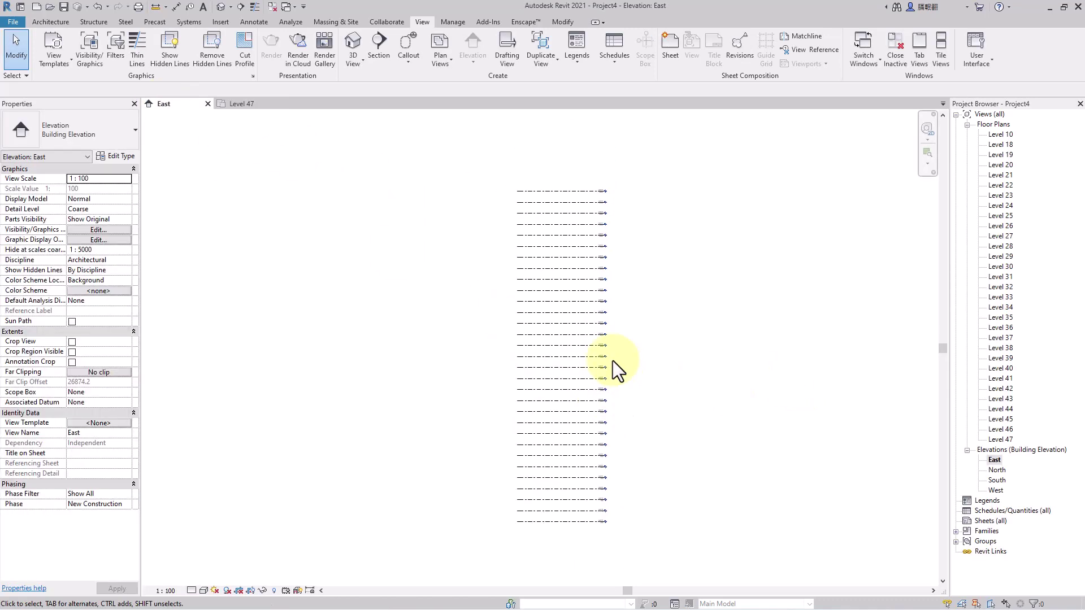
scroll(570, 373, "up", 4)
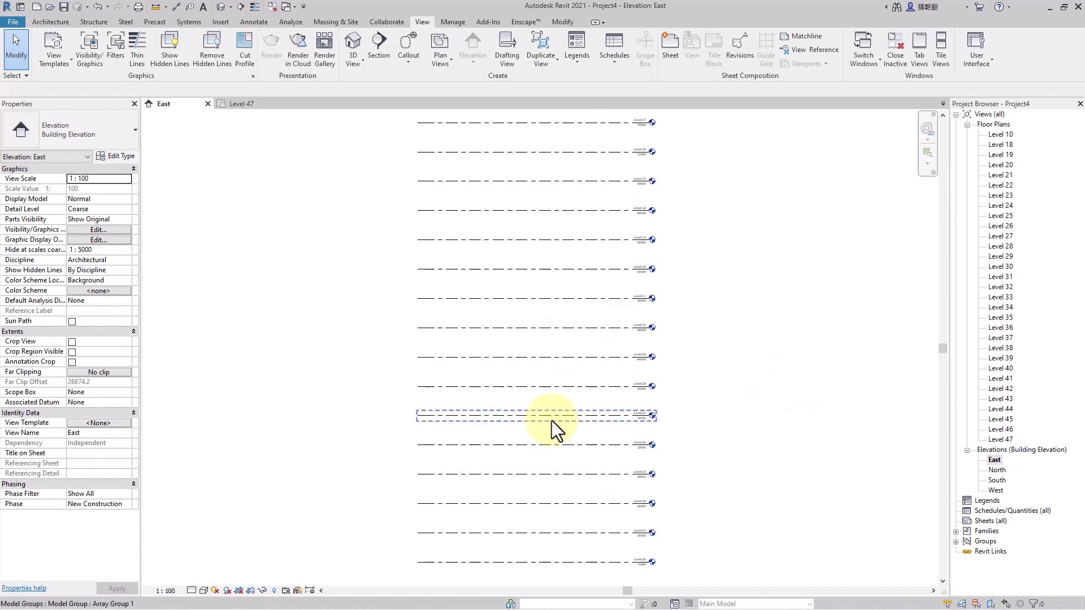
scroll(551, 421, "up", 1)
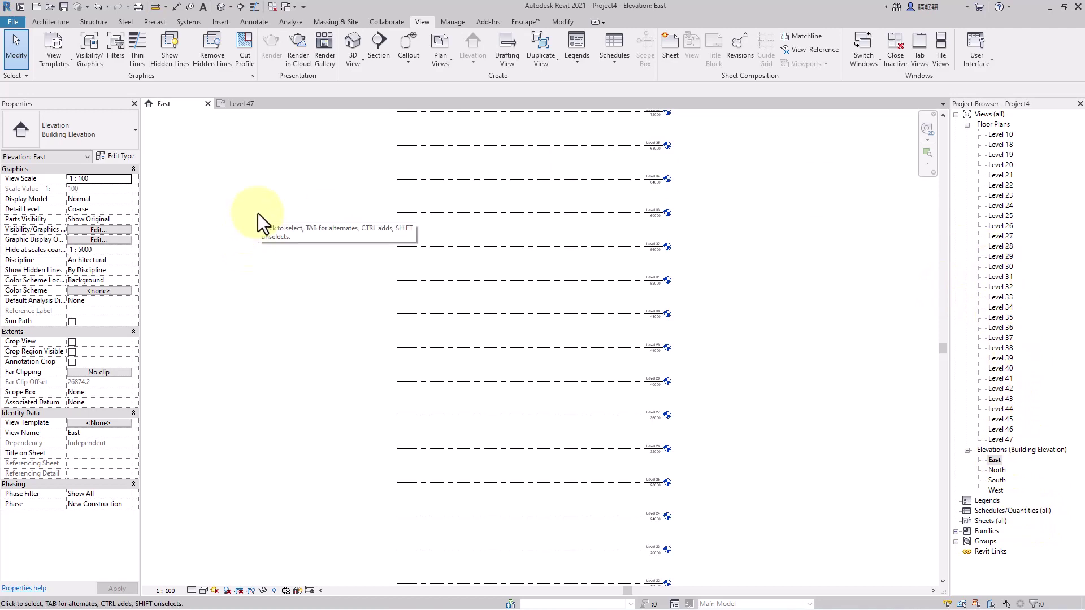
scroll(646, 378, "down", 5)
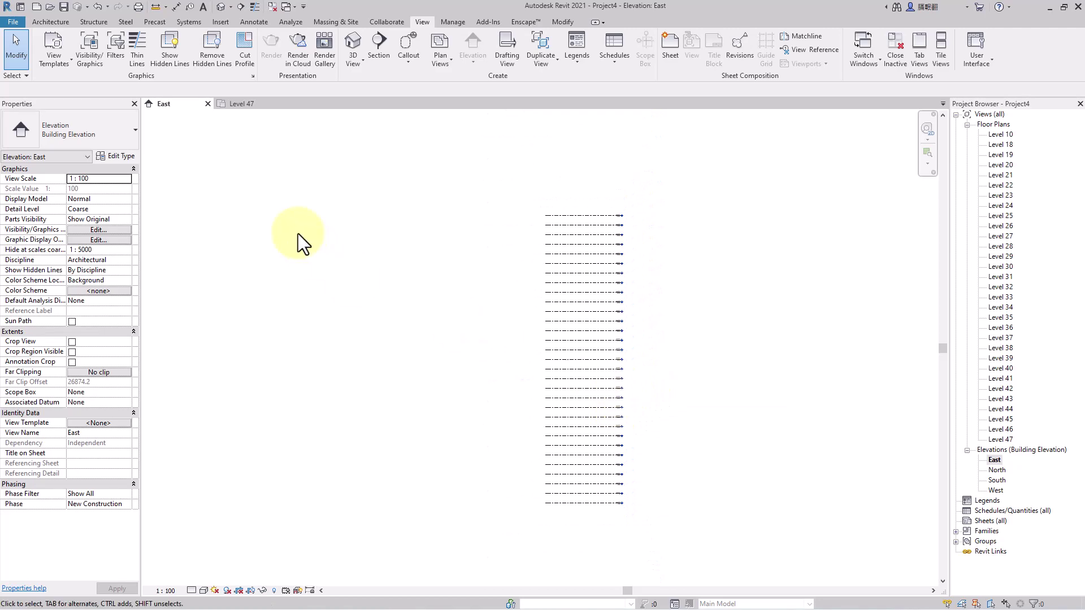
scroll(591, 381, "up", 2)
- Open the Level 10 floor plan and look through the project's list of floor plans
left_click(51, 22)
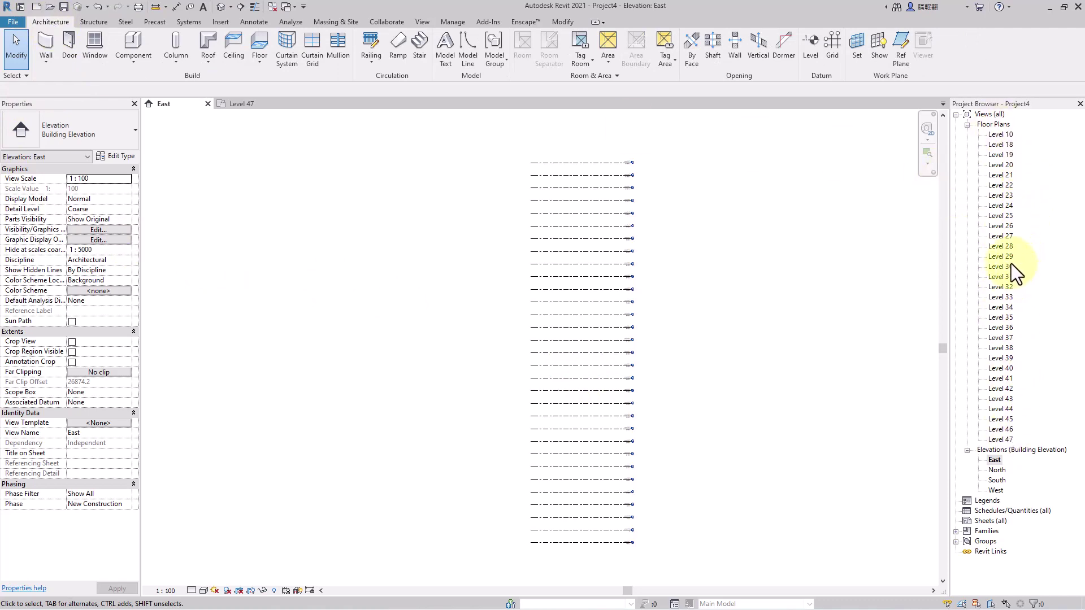
double_click(1008, 134)
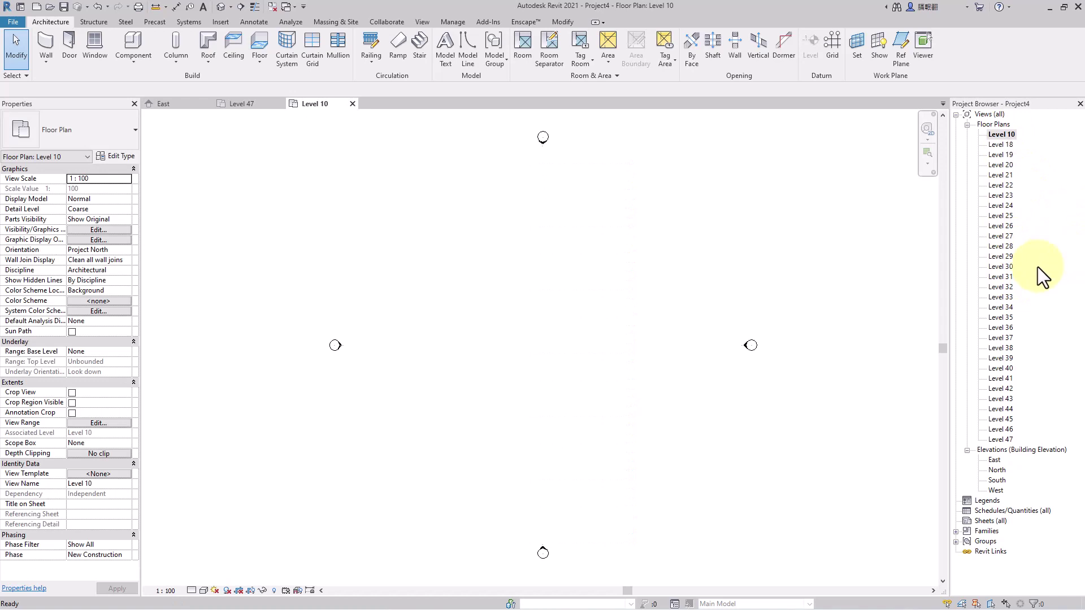
left_click(1012, 307)
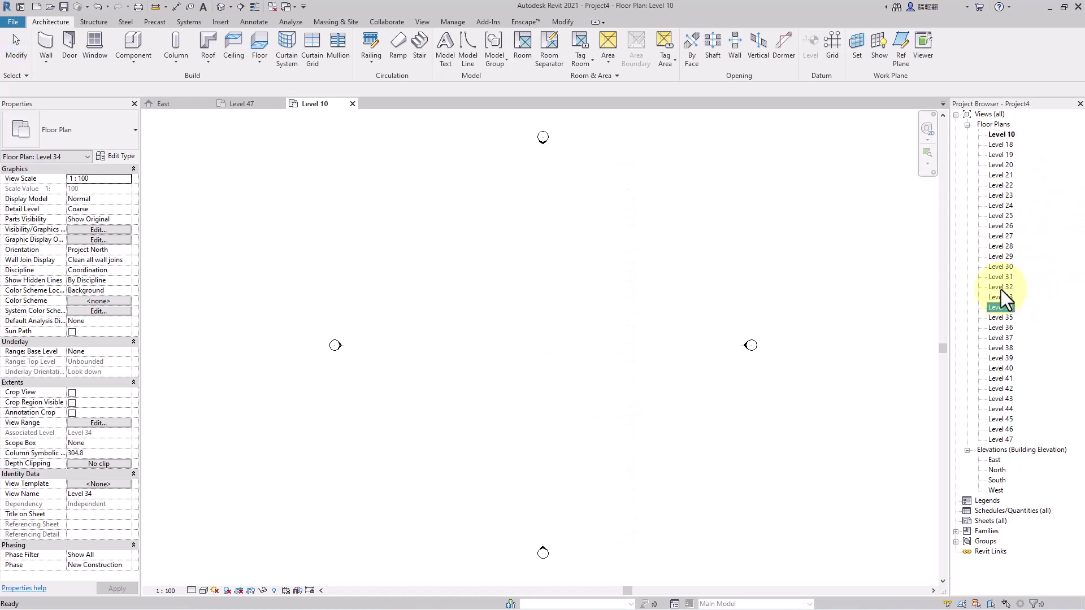
left_click(967, 124)
left_click(967, 124)
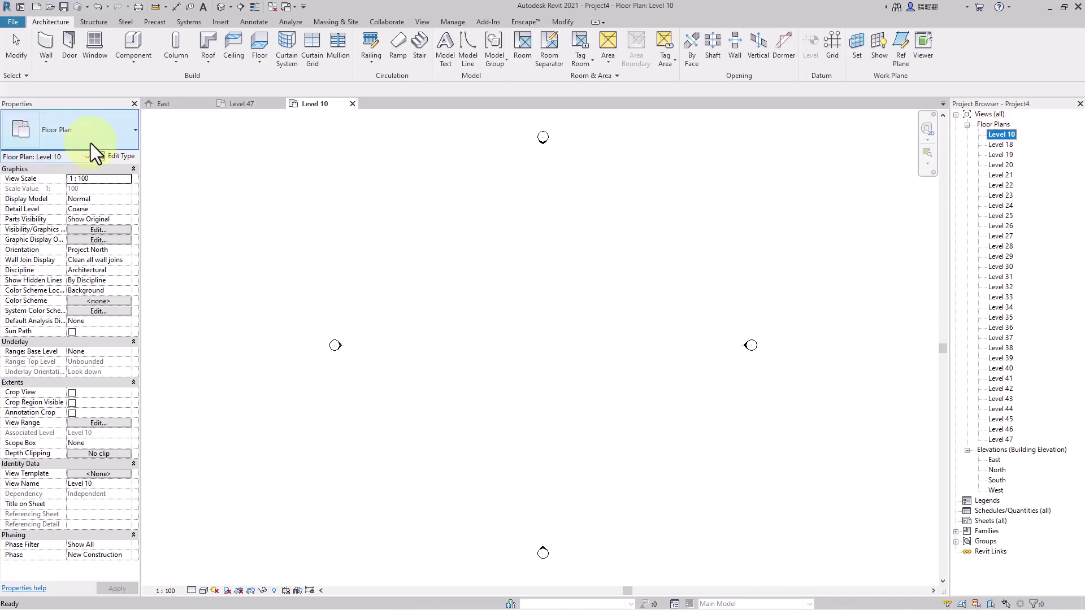
- Start the Wall tool to review the levels offered as its top constraint, and return to the East elevation
left_click(45, 43)
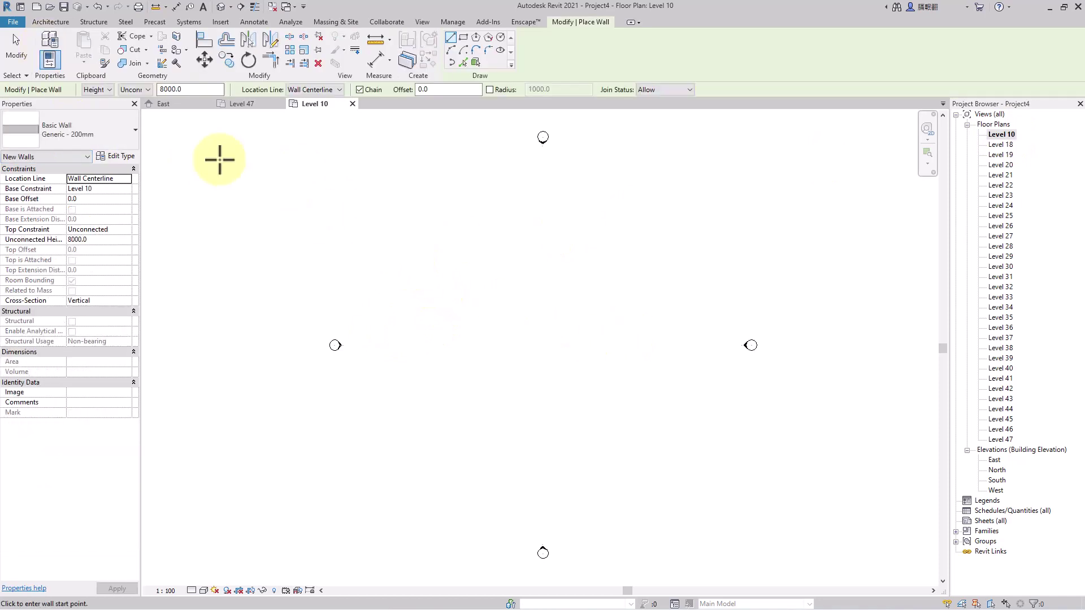
left_click(136, 89)
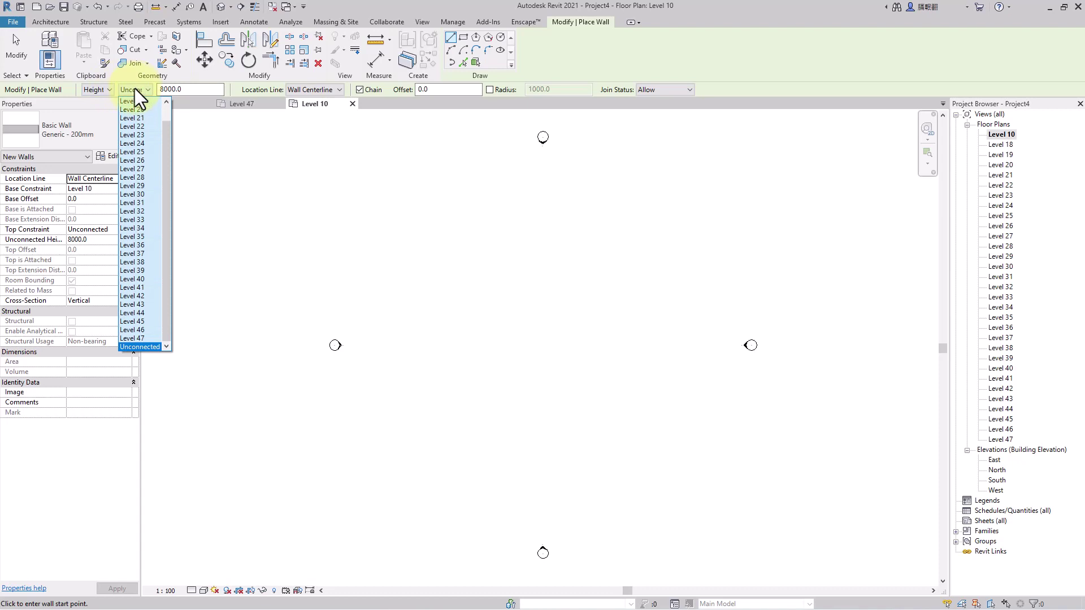
scroll(145, 237, "up", 1)
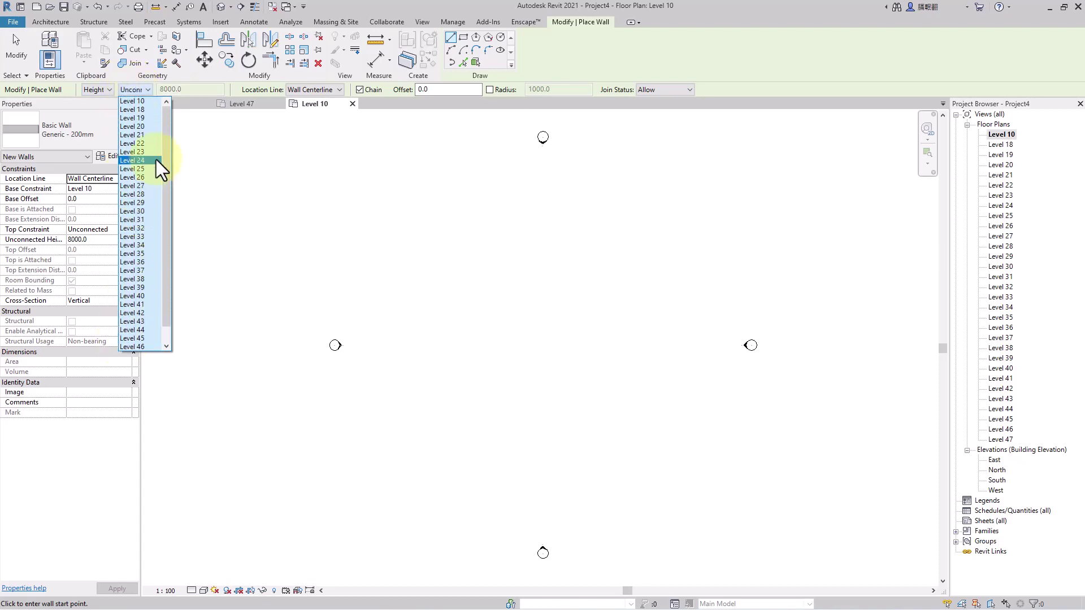
scroll(153, 250, "down", 1)
scroll(152, 314, "up", 1)
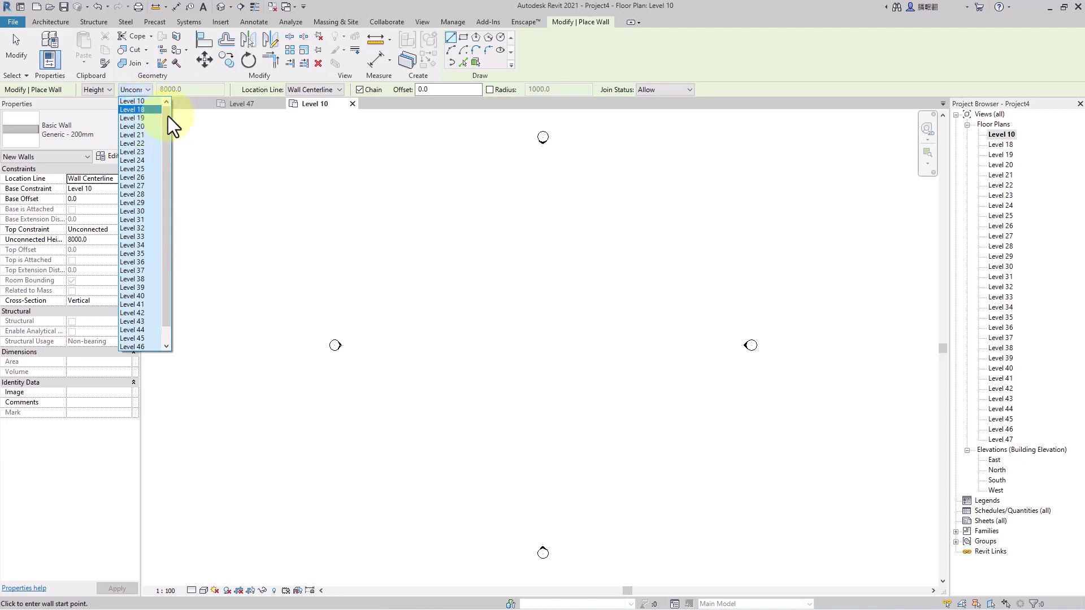
left_click(245, 104)
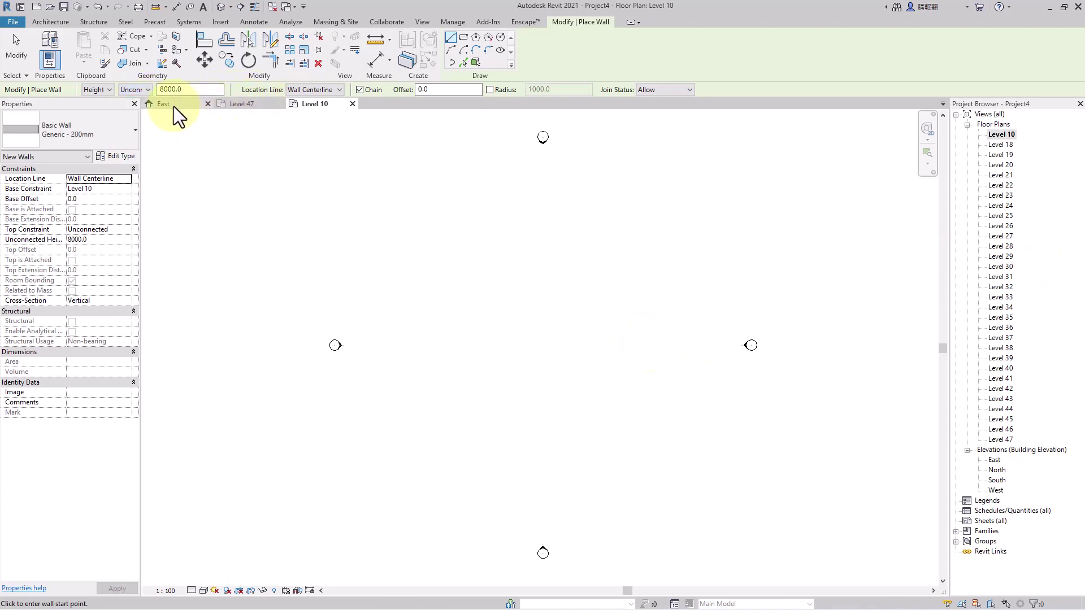
left_click(246, 107)
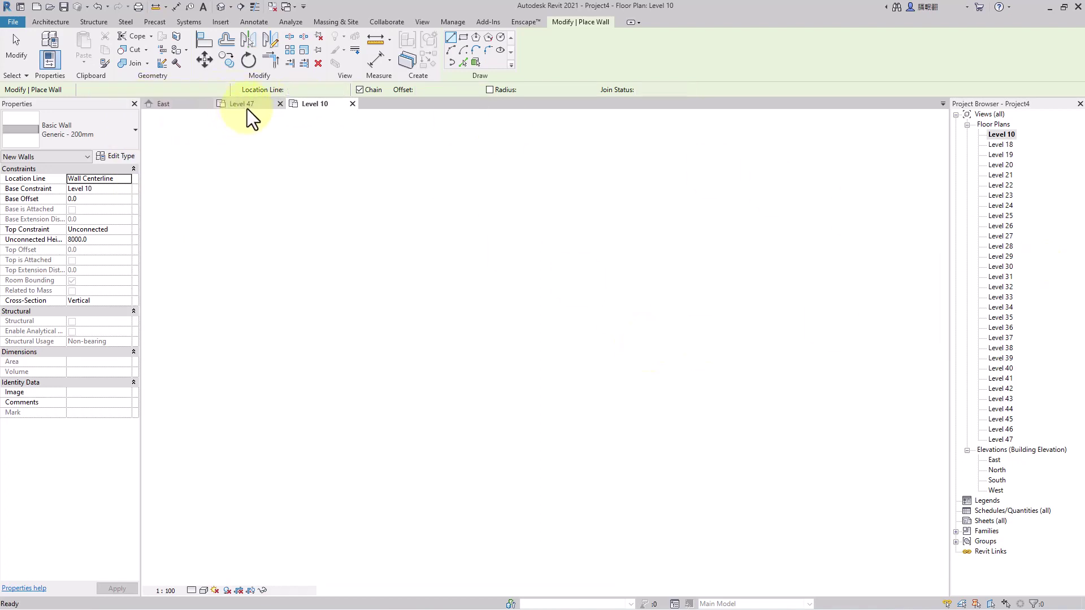
left_click(185, 108)
- Open Level 10's name for editing, and enter and finish edit mode for the array group of Level 18
scroll(646, 569, "up", 5)
left_click(643, 561)
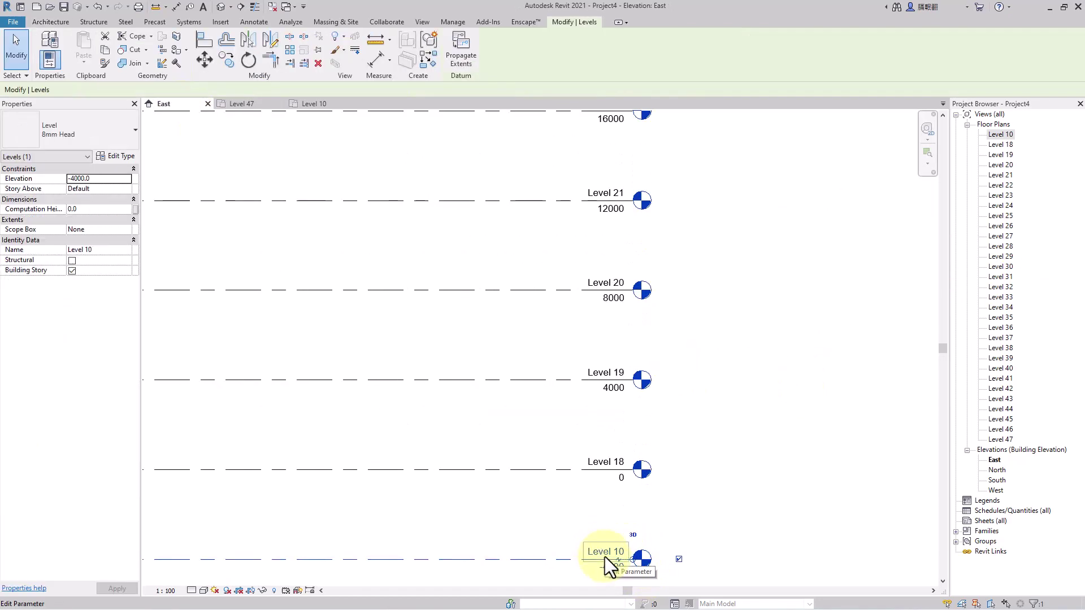
right_click(604, 555)
left_click(603, 554)
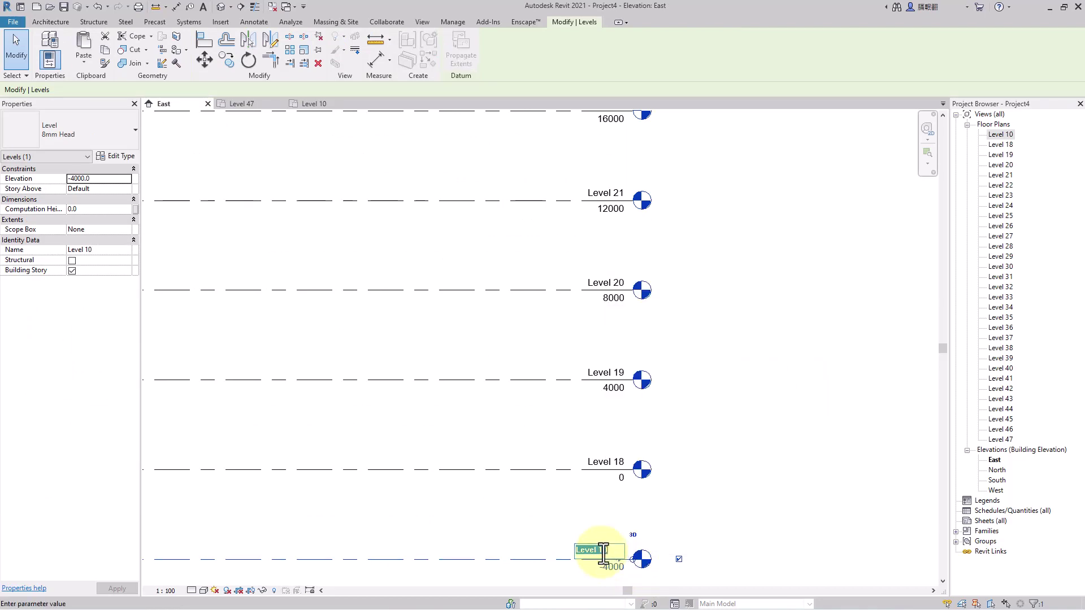
double_click(602, 472)
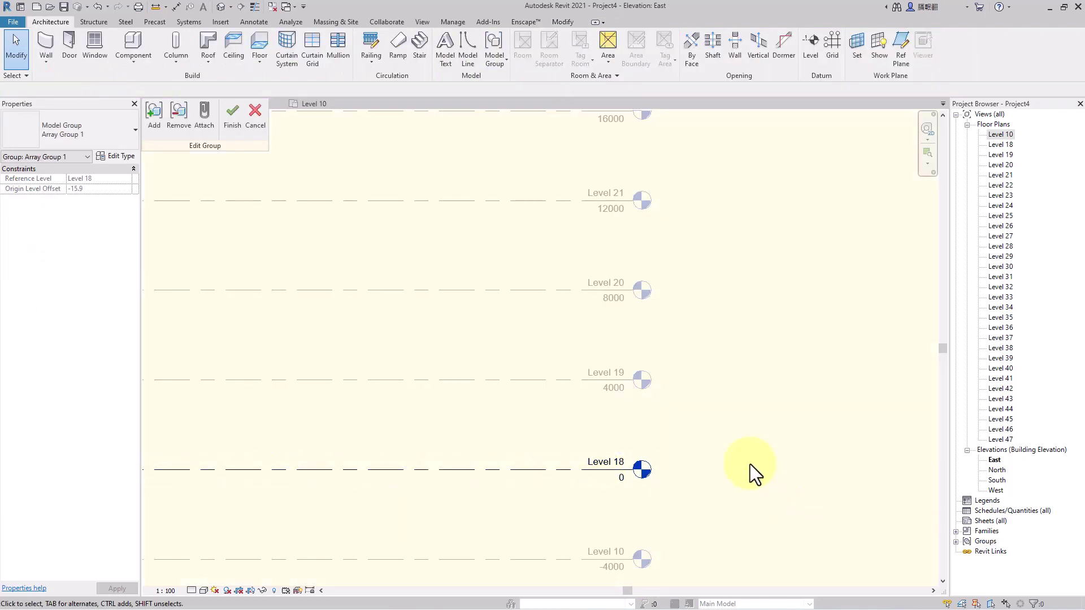
left_click(233, 116)
- Select the array group of Level 22 and ungroup it
scroll(823, 446, "down", 3)
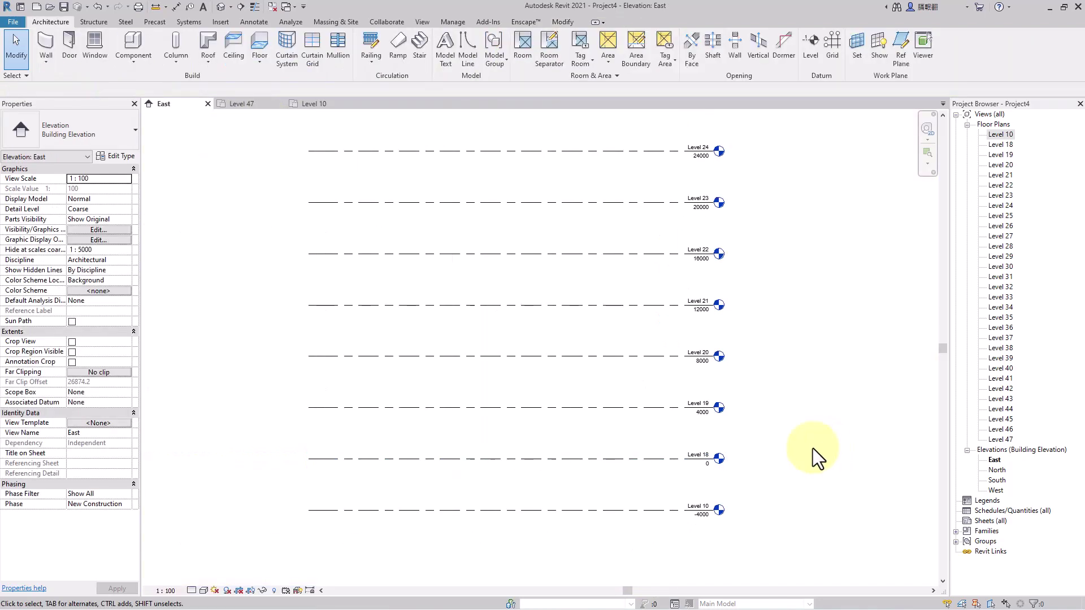
left_click(491, 257)
scroll(514, 352, "down", 2)
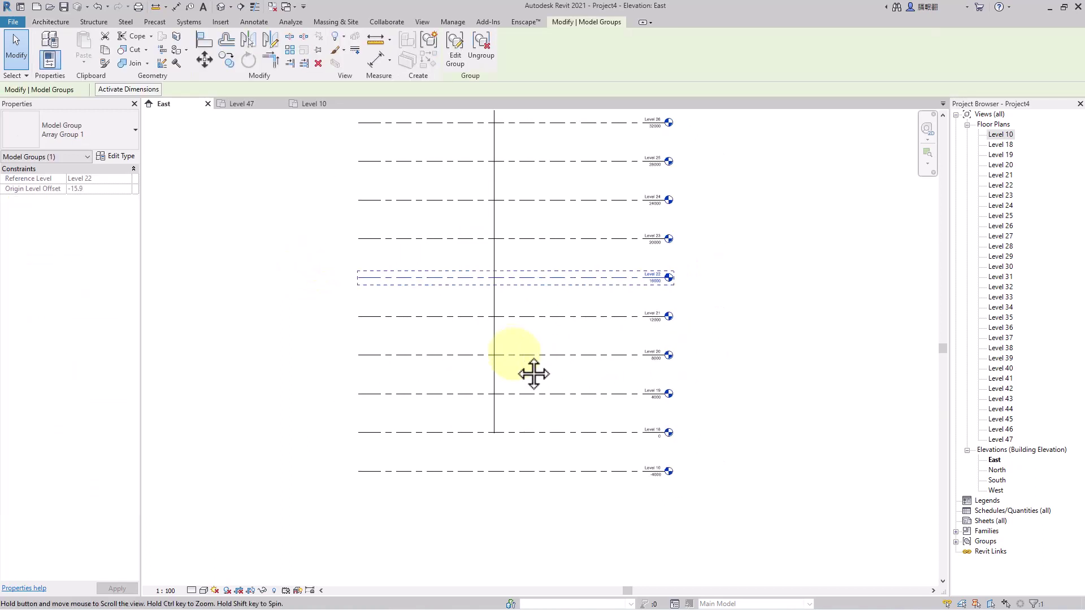
scroll(494, 367, "down", 2)
middle_click_drag(504, 275, 515, 362)
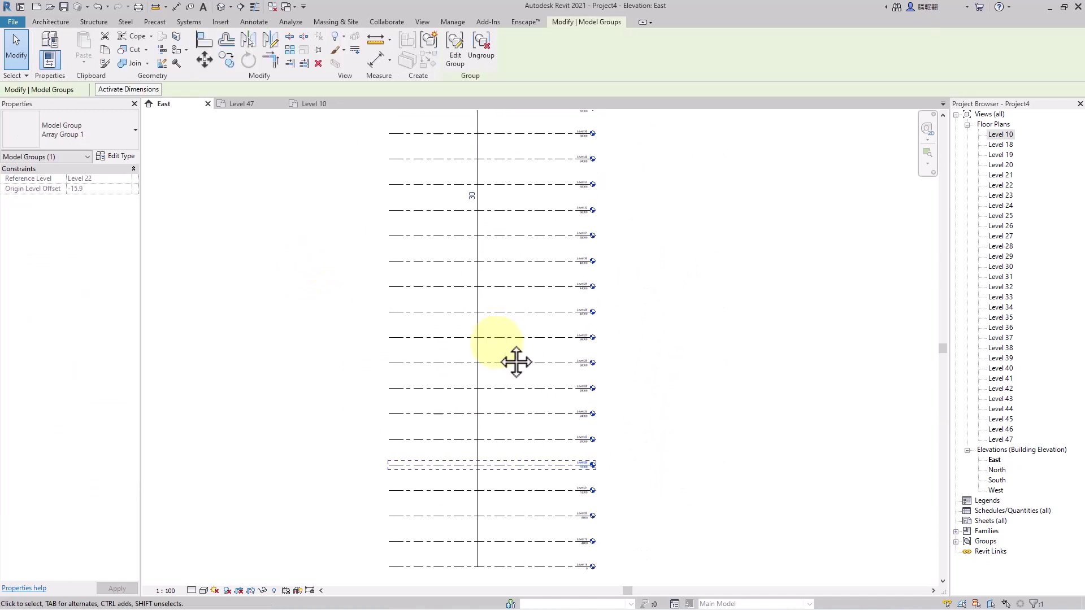
left_click(480, 58)
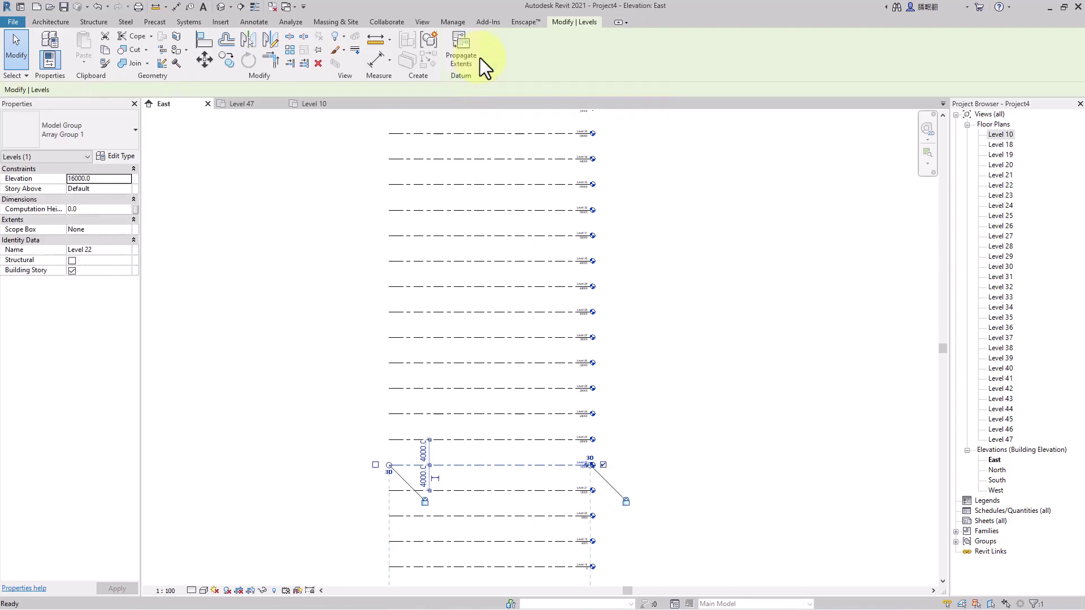
- Select several levels above Level 22 one by one, ending with Level 29, to check whether they are still grouped
left_click(740, 341)
left_click(524, 410)
left_click(528, 355)
left_click(528, 286)
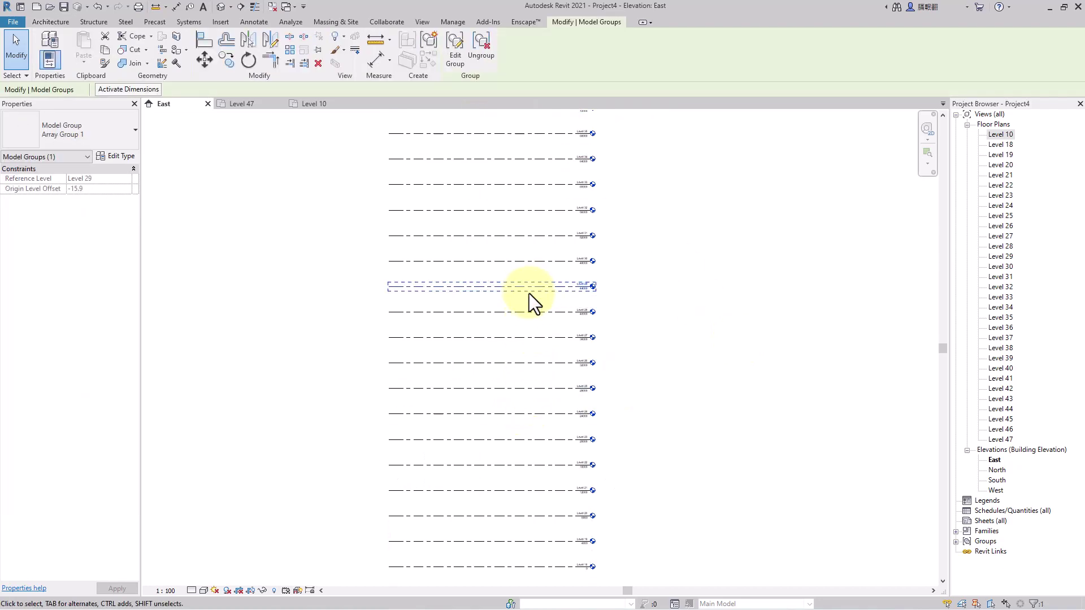